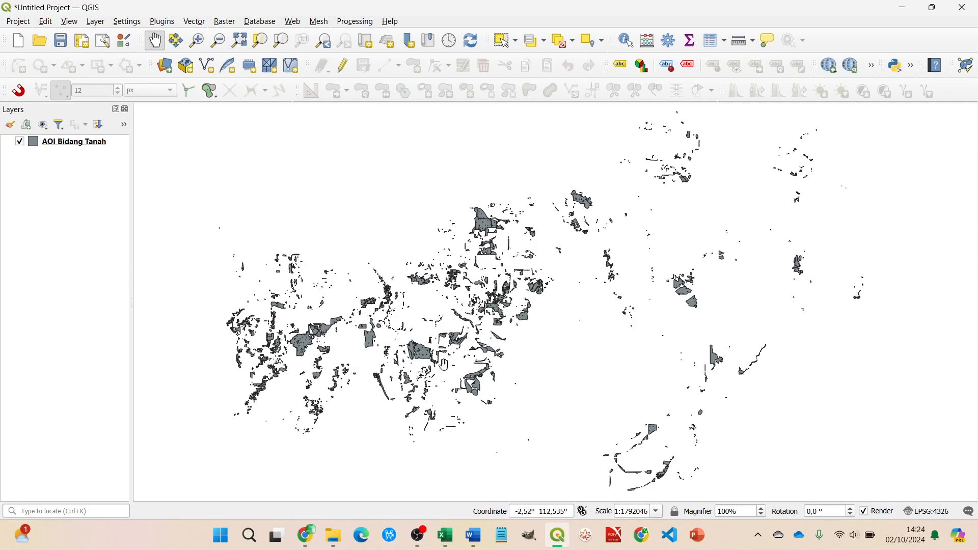
Examine the AOI Bidang Tanah parcel polygons in detail and across their full extent.
scroll(448, 367, up, 2)
drag(448, 366, 513, 317)
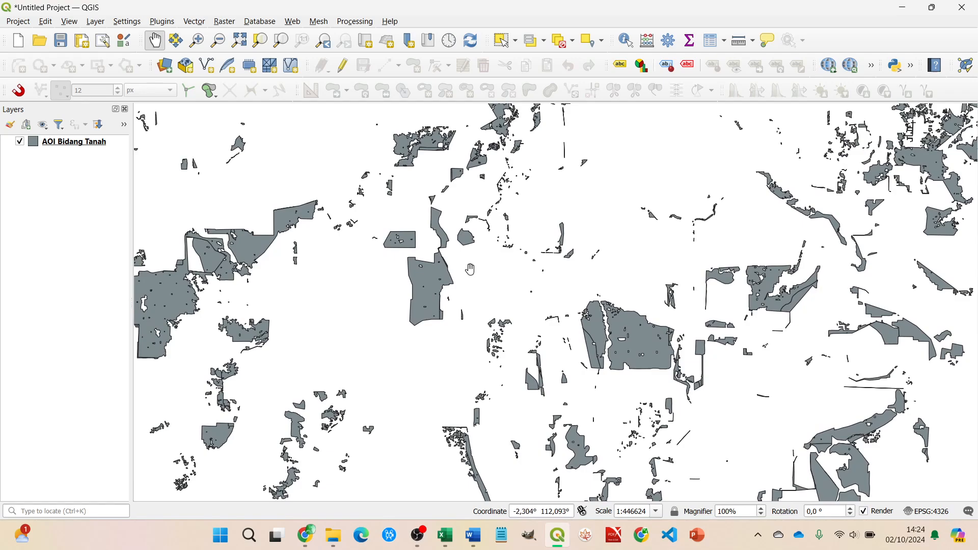
scroll(468, 317, up, 3)
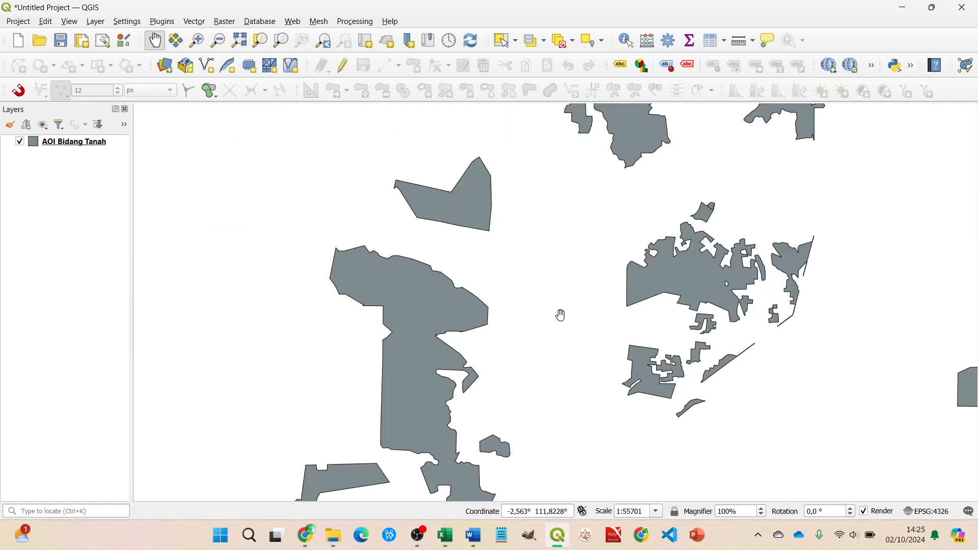
scroll(606, 304, down, 2)
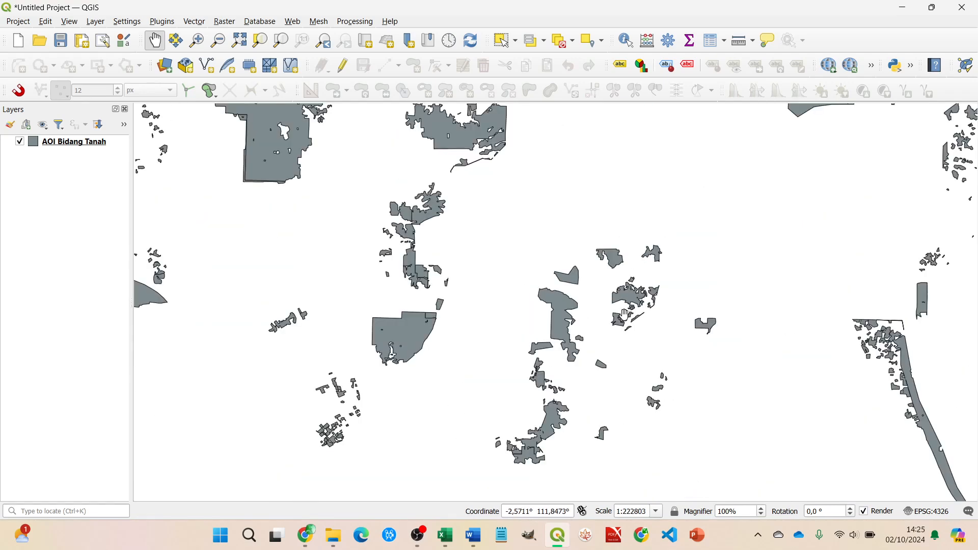
scroll(706, 323, down, 1)
drag(706, 323, 601, 325)
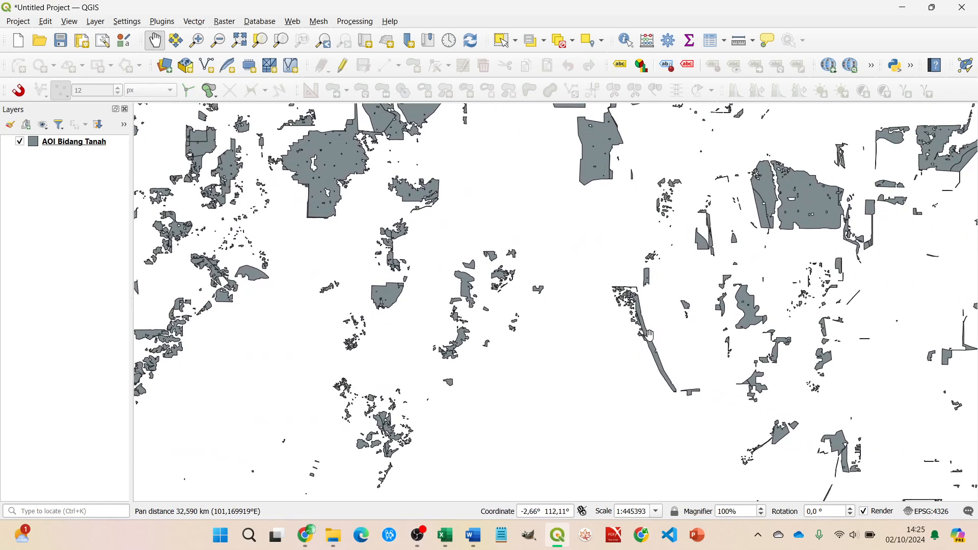
scroll(645, 336, up, 2)
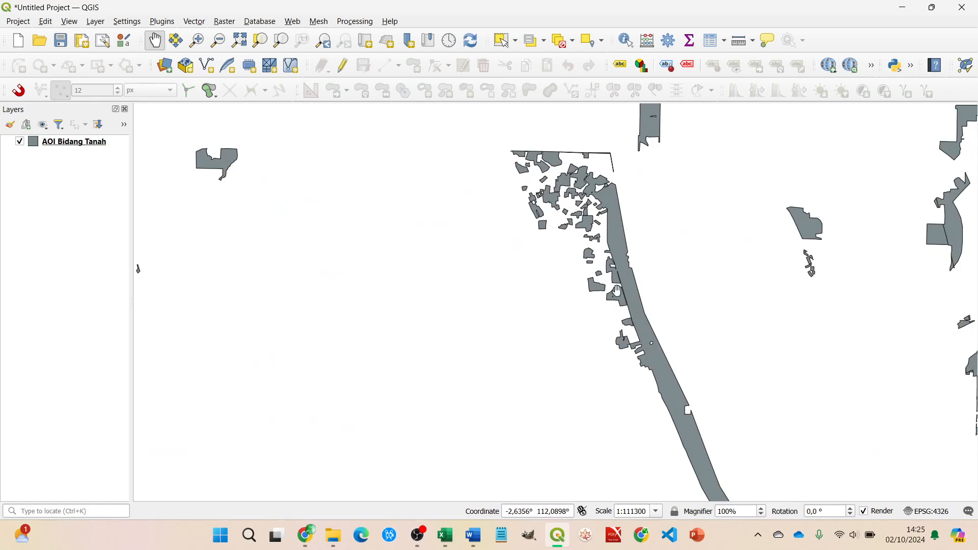
scroll(562, 314, down, 3)
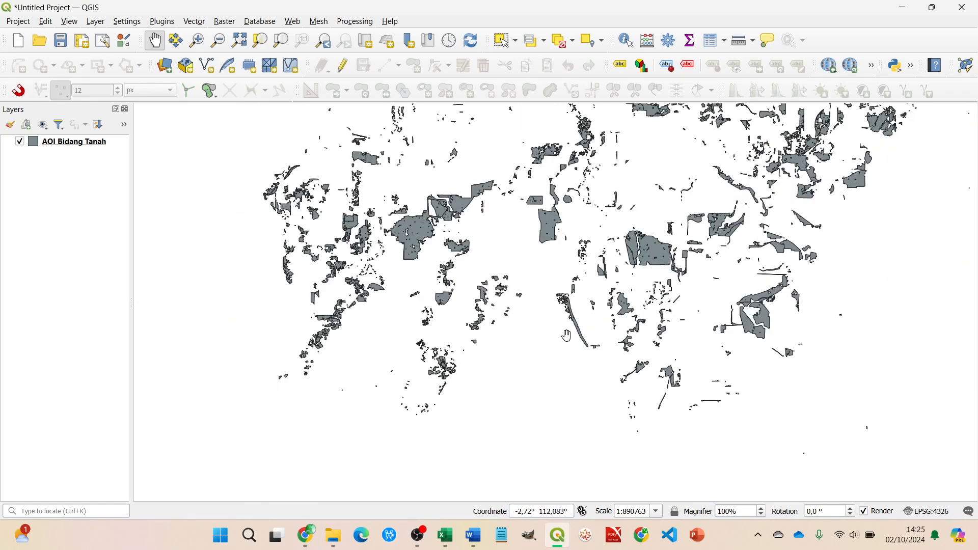
drag(602, 298, 545, 340)
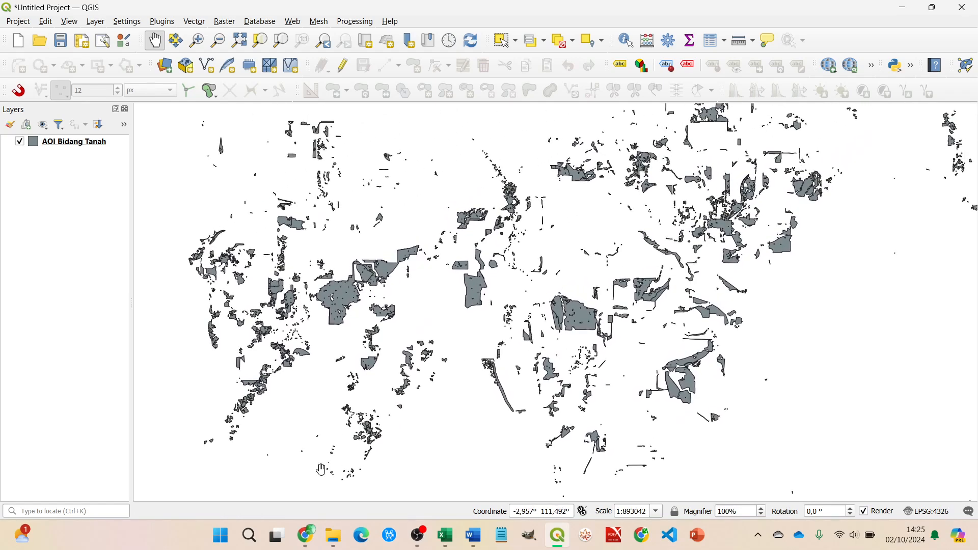
Switch to Chrome, load bhumi.atrbpn.go.id, enter the BHUMI interactive map and accept its disclaimer.
click(305, 534)
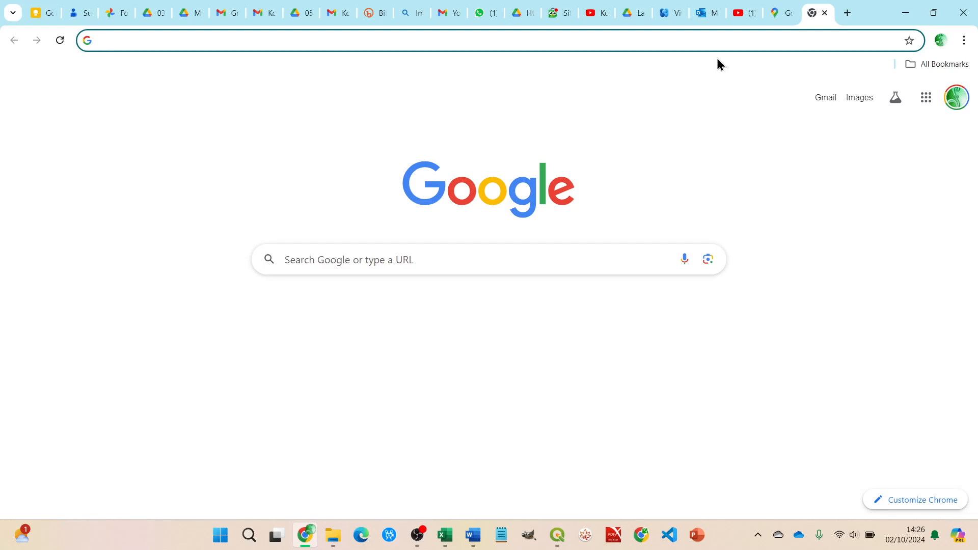
text(bhumi)
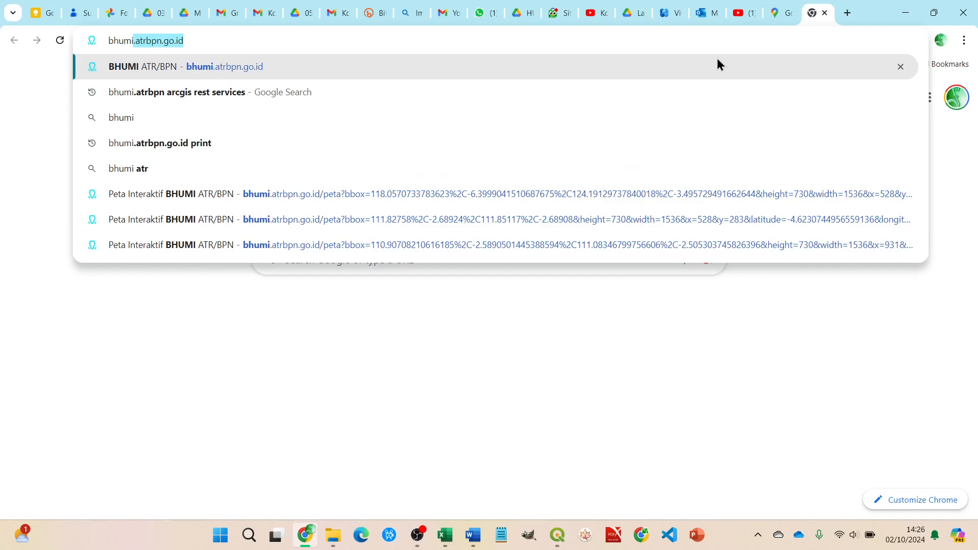
key(Return)
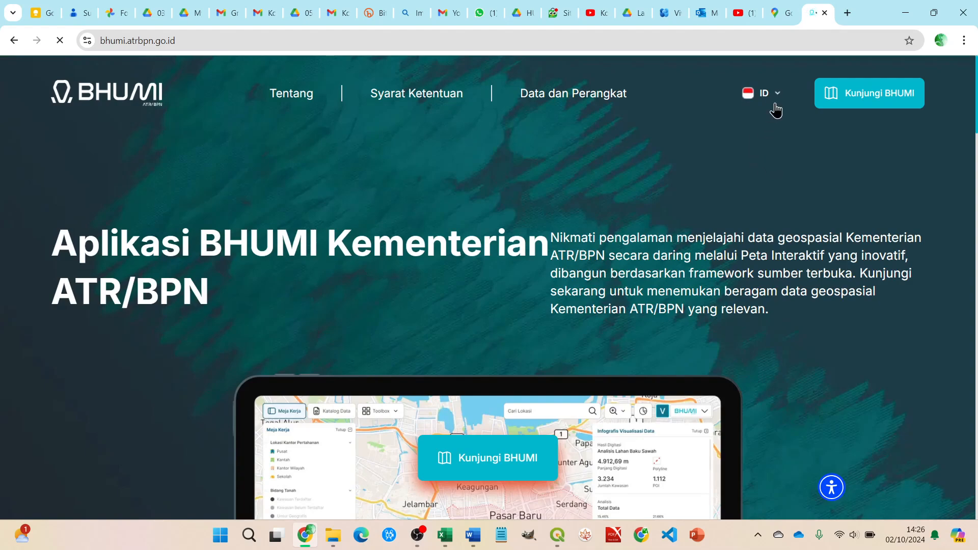
click(867, 97)
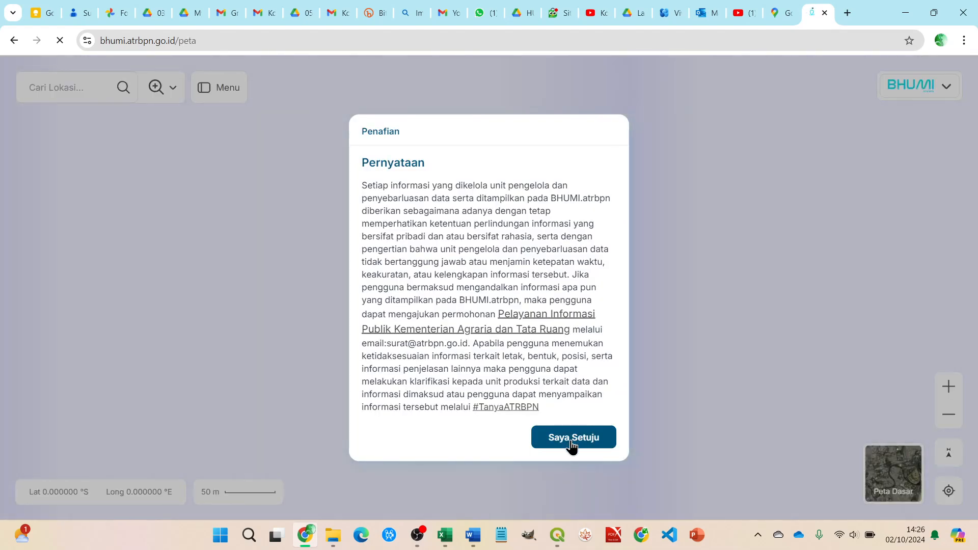
click(571, 441)
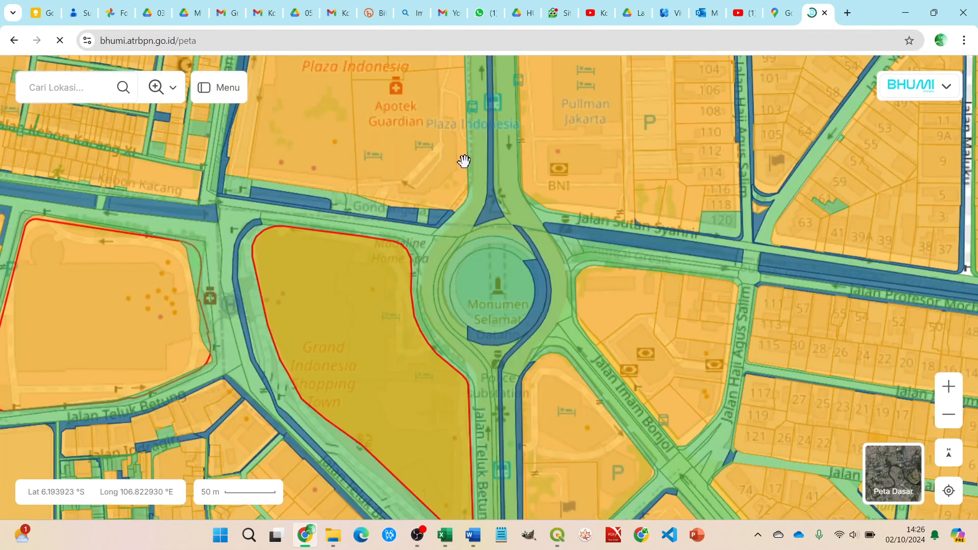
Examine the land parcels on the BHUMI map around Seruyan in Kalimantan Tengah.
scroll(454, 321, down, 5)
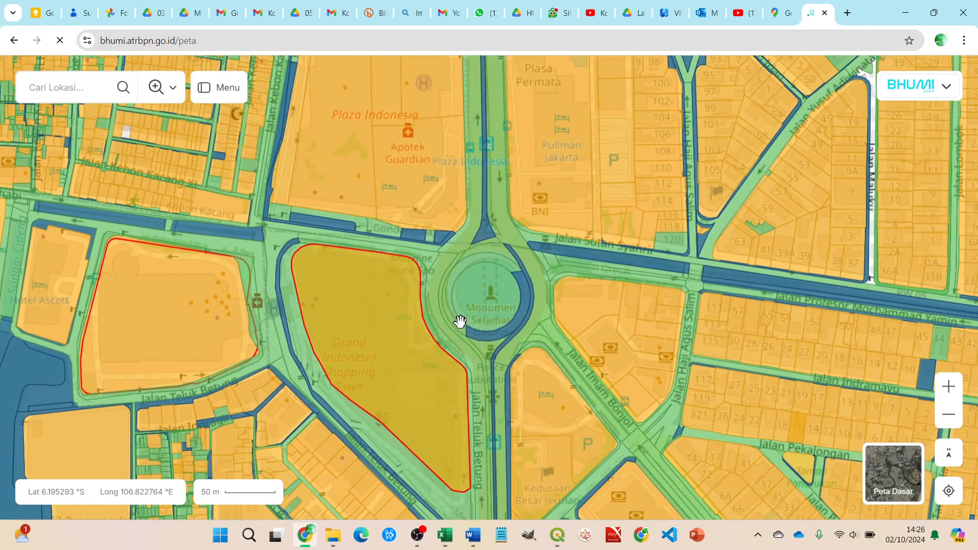
scroll(465, 318, down, 5)
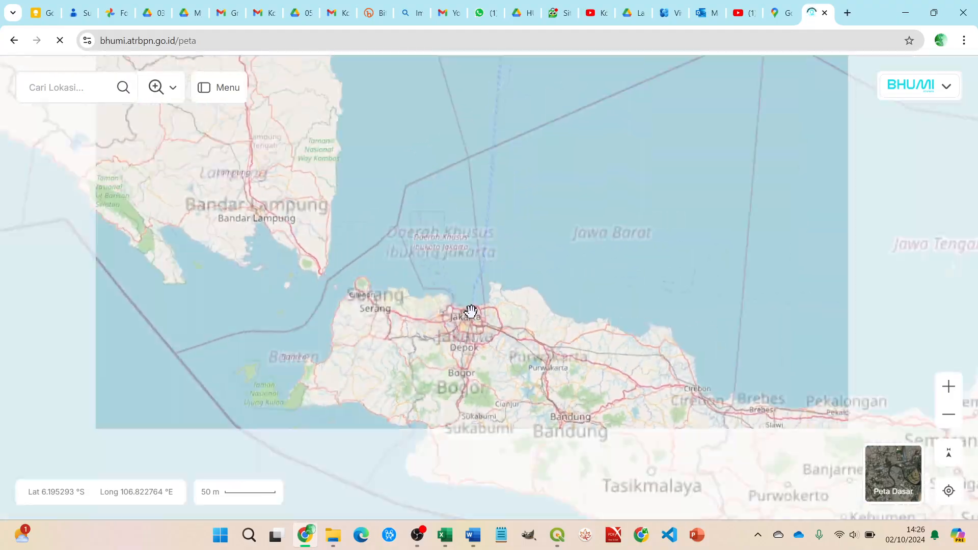
scroll(471, 311, down, 3)
drag(648, 277, 576, 305)
drag(582, 174, 566, 233)
scroll(566, 233, up, 5)
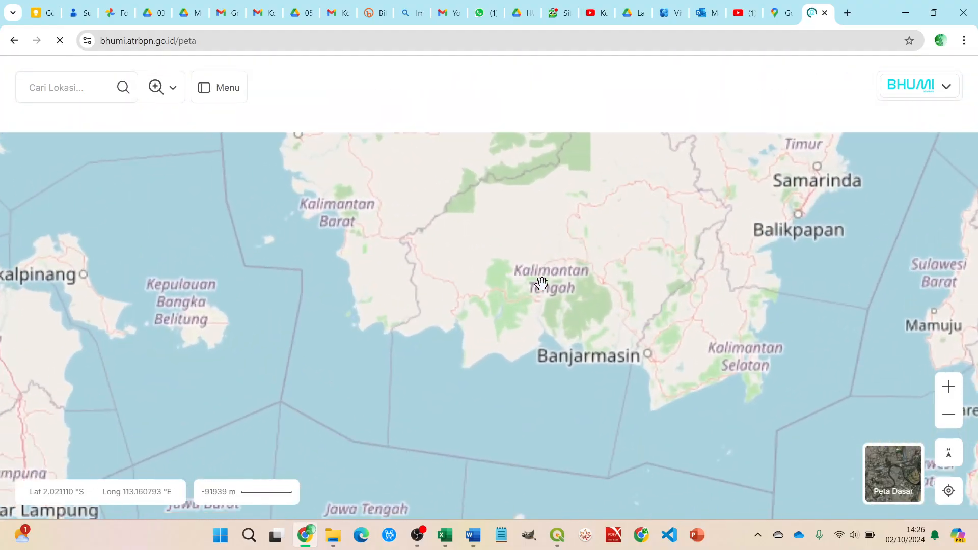
scroll(566, 287, up, 2)
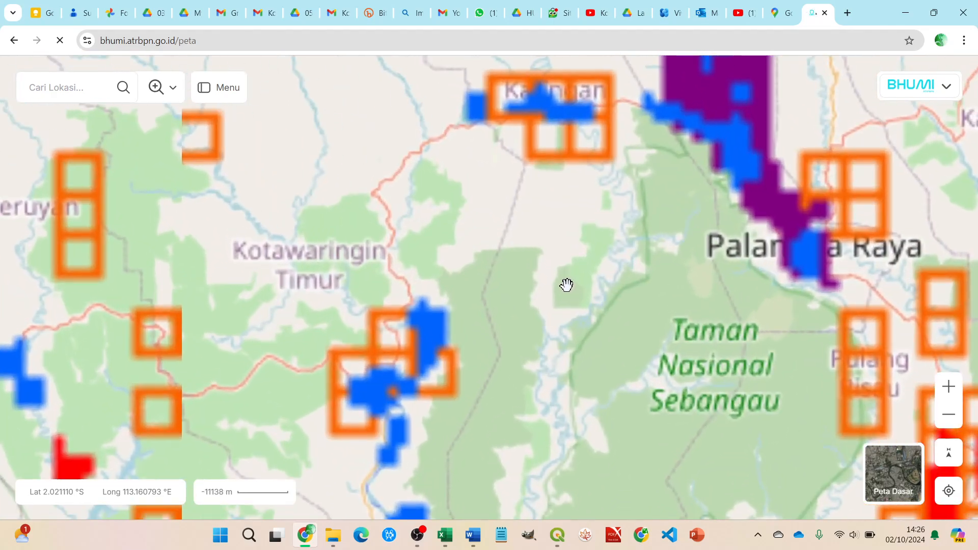
drag(473, 283, 812, 303)
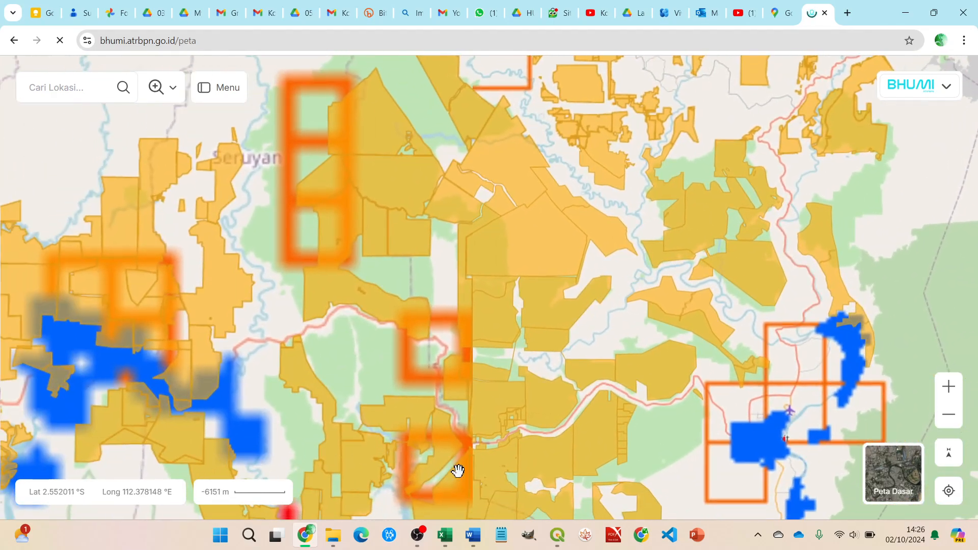
Switch to QGIS and add the Google Road basemap from QuickMapServices beneath the AOI Bidang Tanah parcels.
click(558, 535)
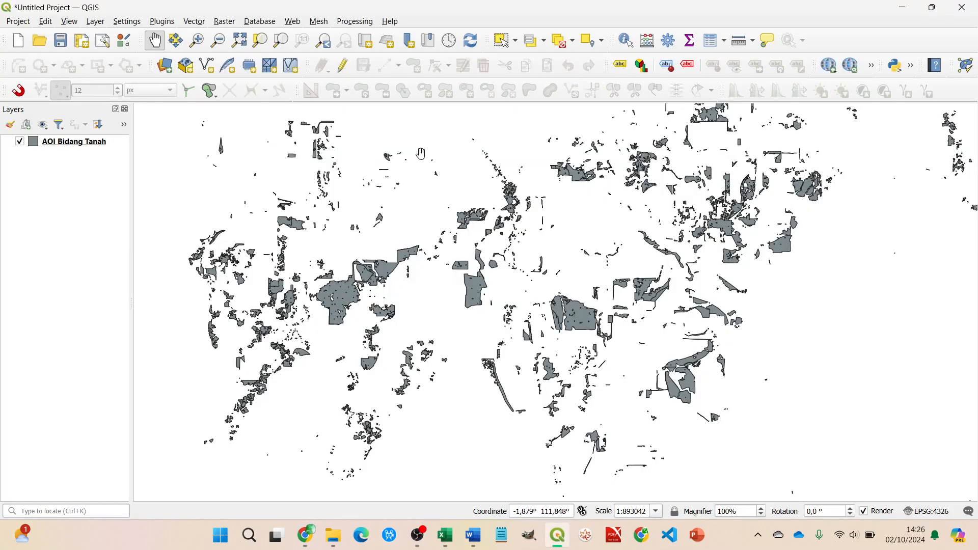
click(320, 22)
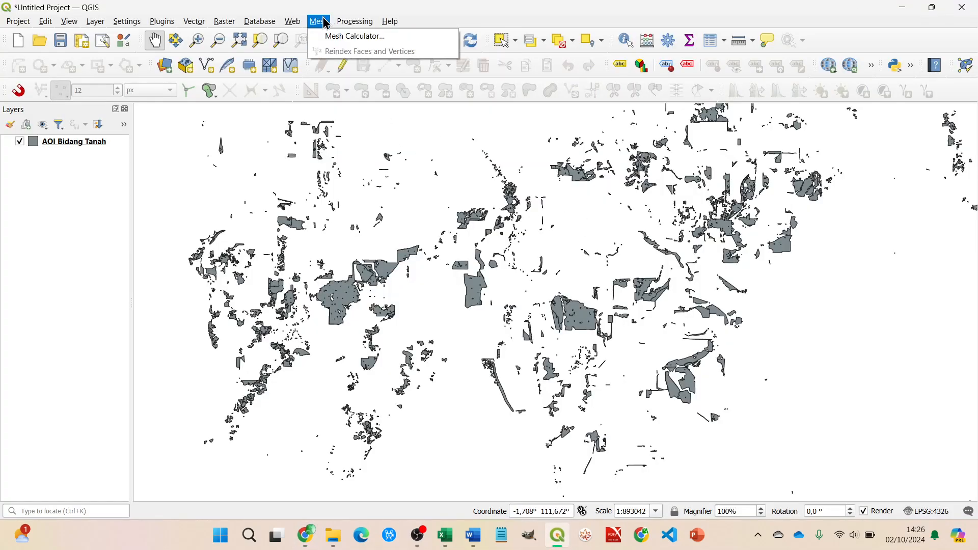
mouse_move(292, 22)
mouse_move(356, 51)
mouse_move(497, 127)
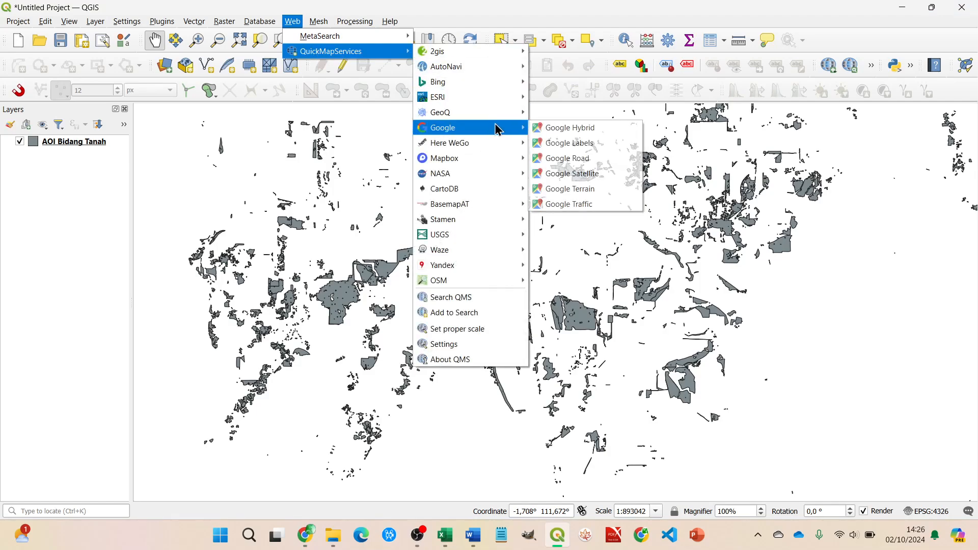
click(608, 161)
scroll(560, 316, down, 3)
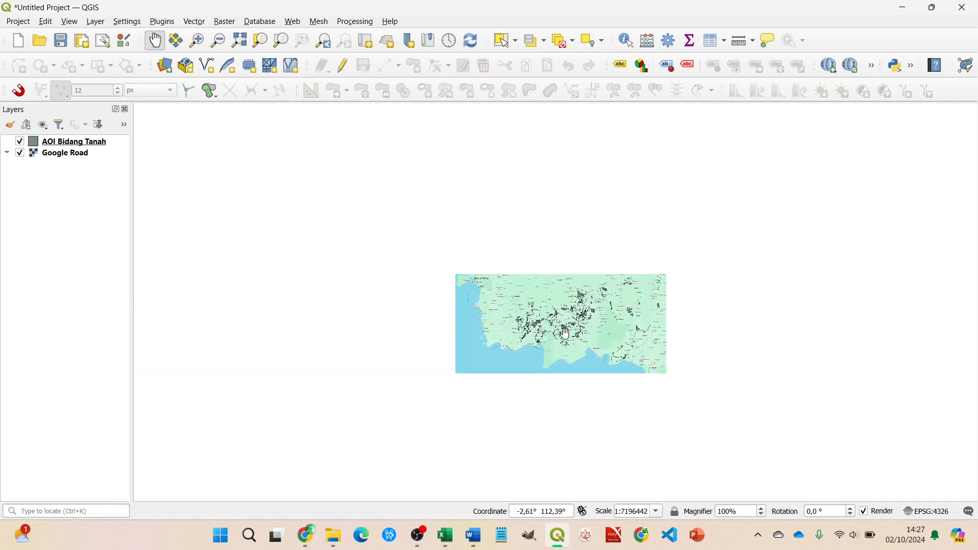
scroll(590, 351, up, 1)
scroll(525, 333, up, 1)
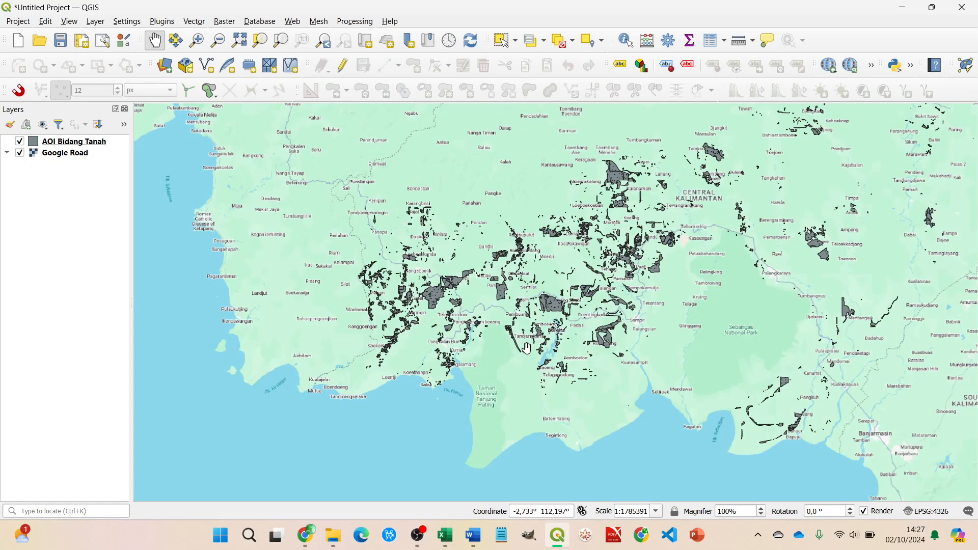
Switch to the BHUMI map in Chrome and examine the parcels east of Taman Nasional Tanjung Puting, querying one point's layer information.
key(alt+Tab)
drag(574, 356, 655, 146)
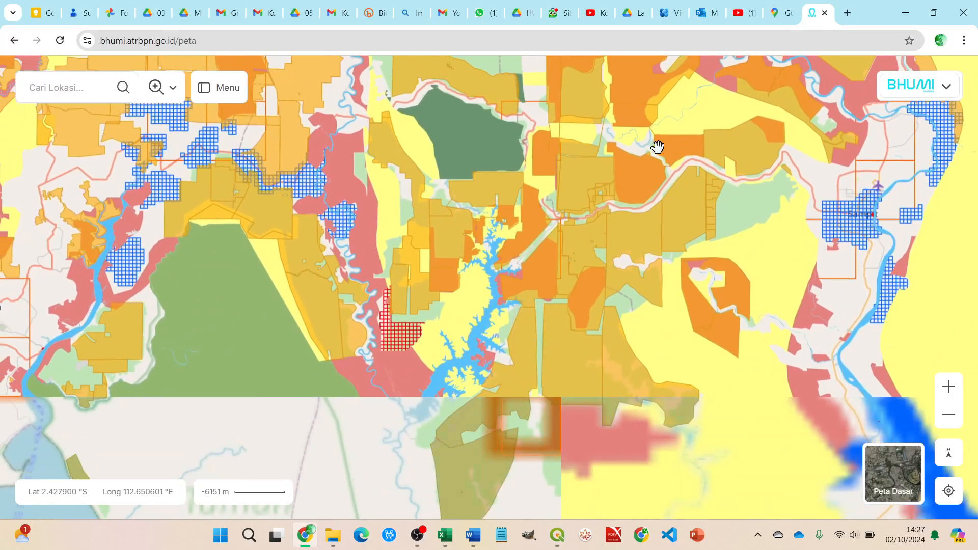
scroll(536, 297, up, 1)
drag(558, 319, 589, 163)
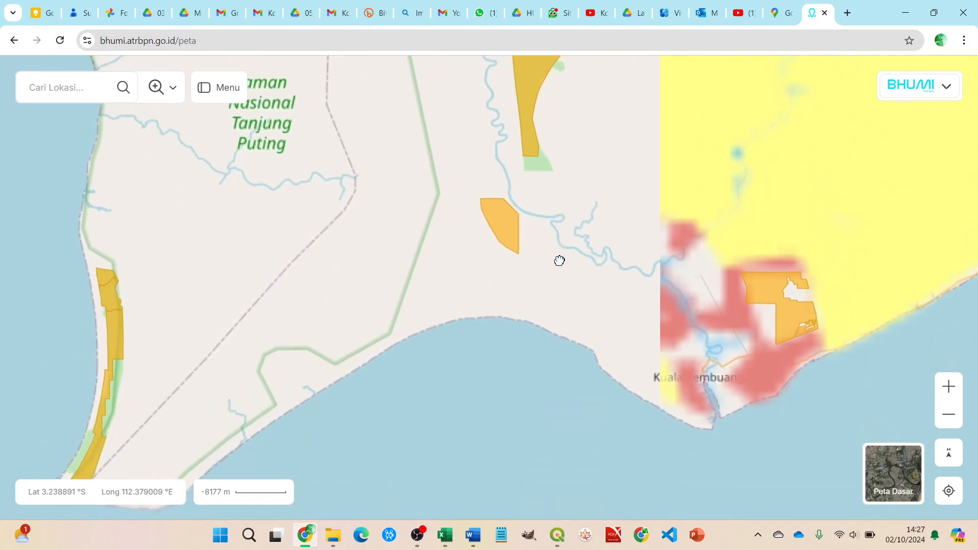
drag(559, 262, 546, 324)
scroll(509, 273, up, 1)
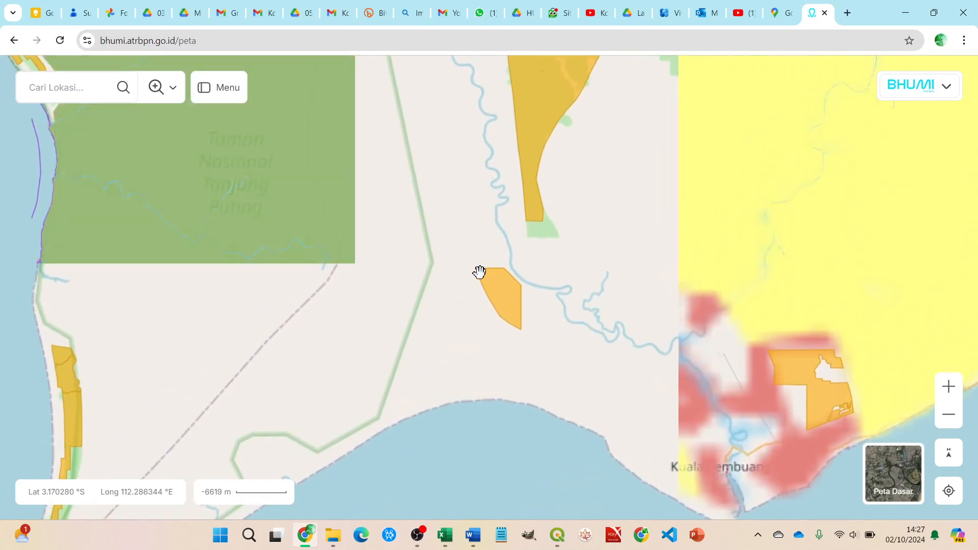
drag(545, 229, 519, 386)
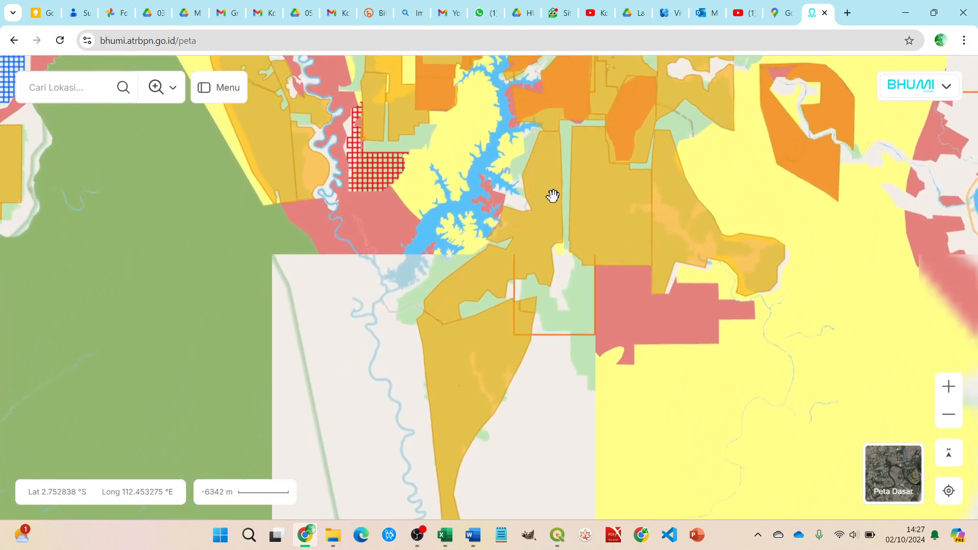
drag(552, 196, 605, 298)
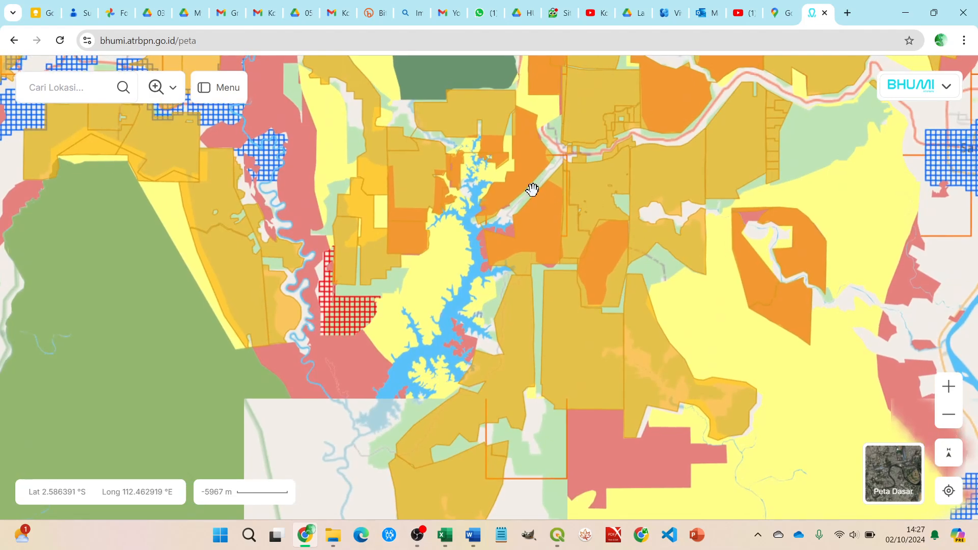
click(527, 189)
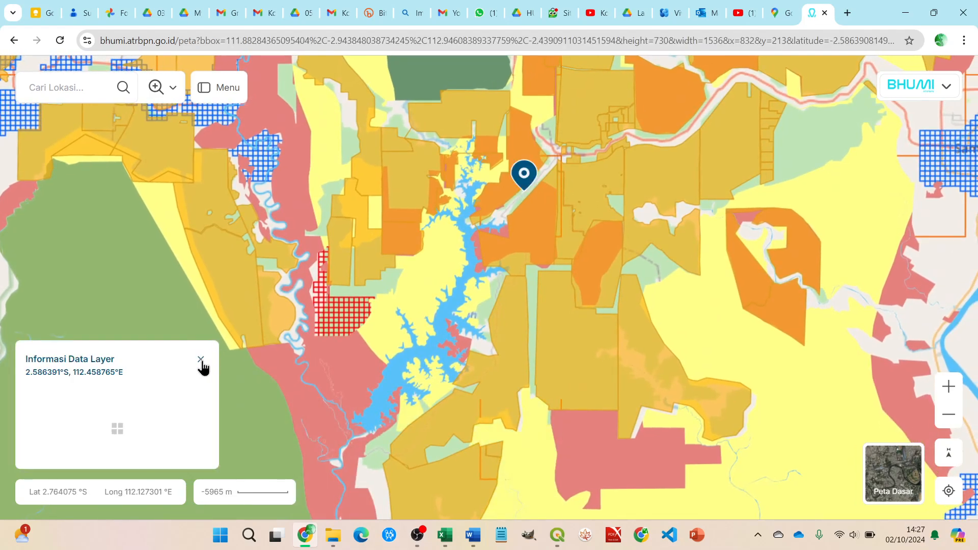
click(201, 360)
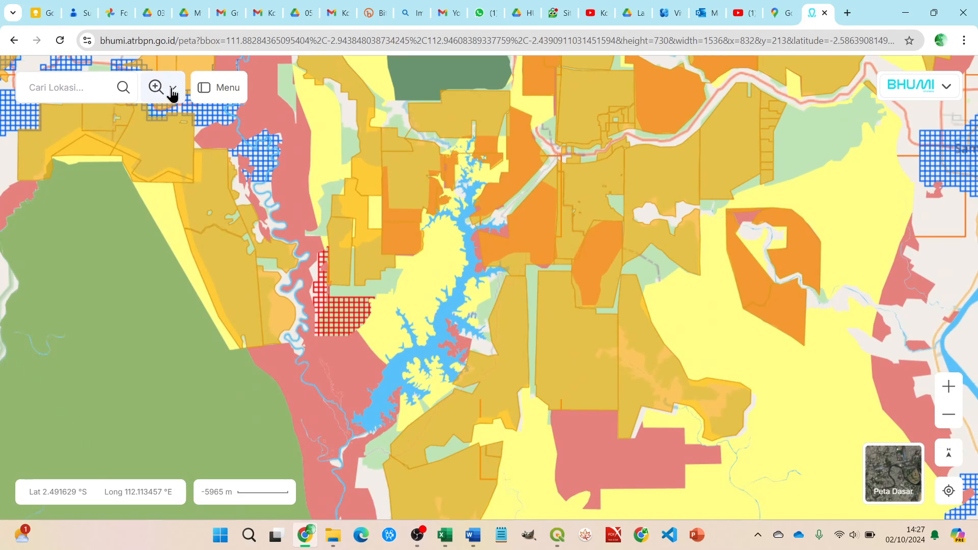
Show the Meja Kerja layer list and remove the Index Peta Dasar layer from the map.
click(173, 93)
click(219, 90)
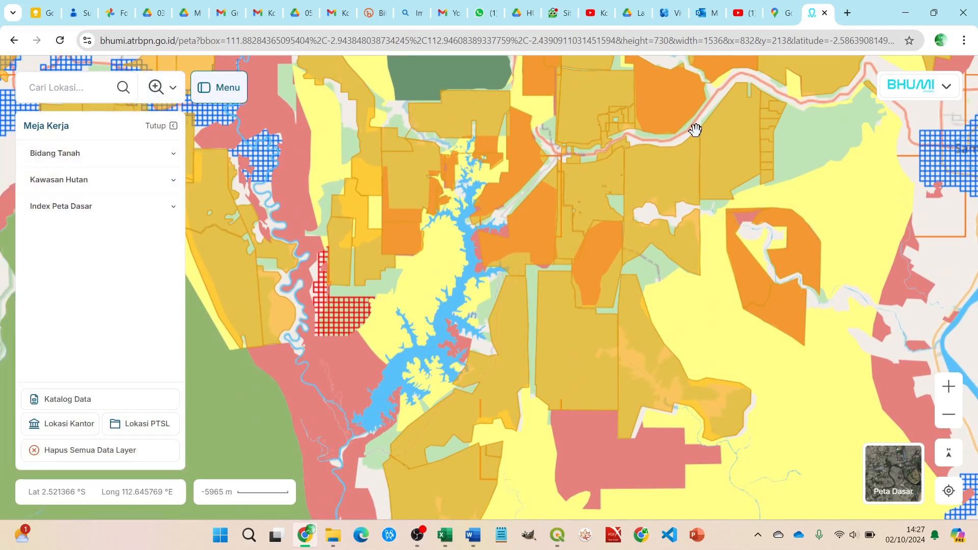
scroll(759, 105, up, 3)
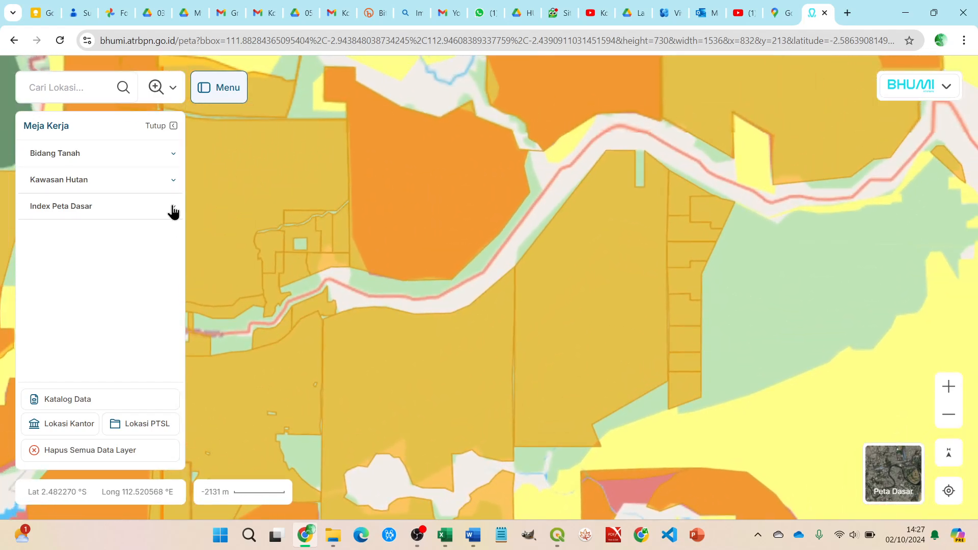
click(172, 207)
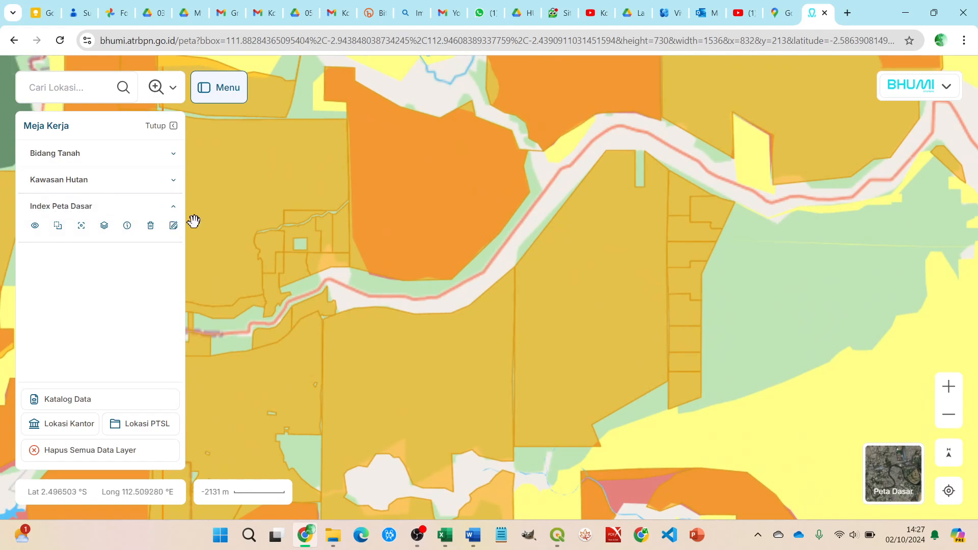
click(151, 227)
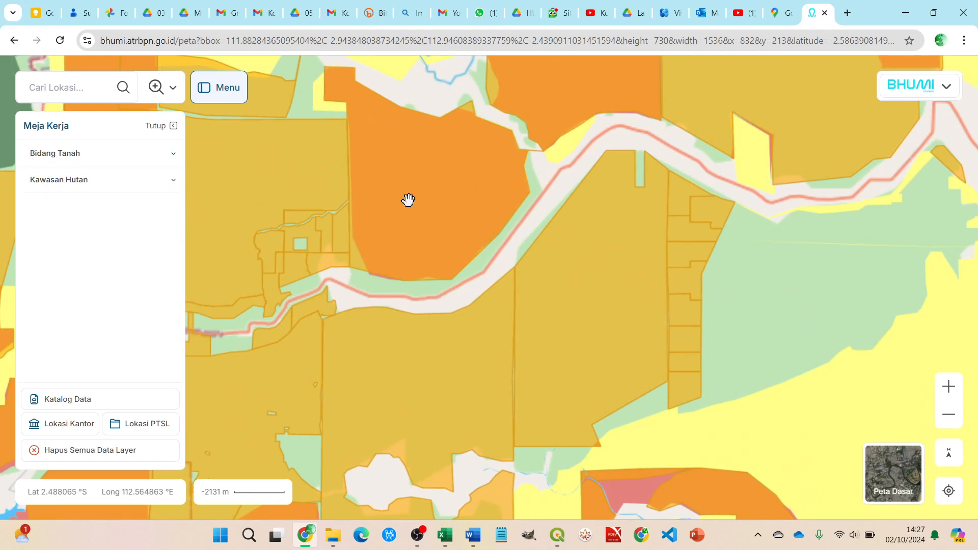
Remove the Kawasan Hutan layer from the BHUMI map so that only Bidang Tanah is left.
drag(439, 185, 607, 181)
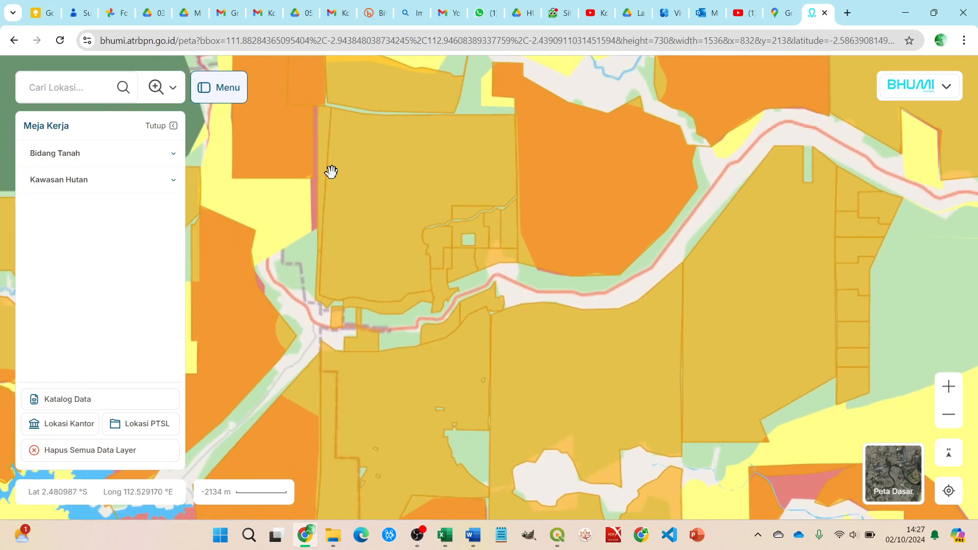
click(174, 182)
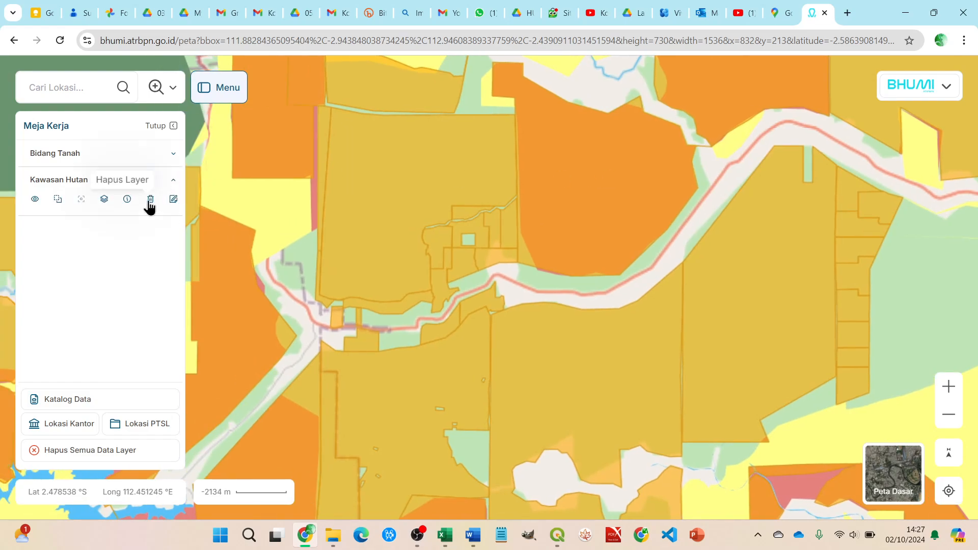
click(150, 198)
scroll(397, 203, down, 5)
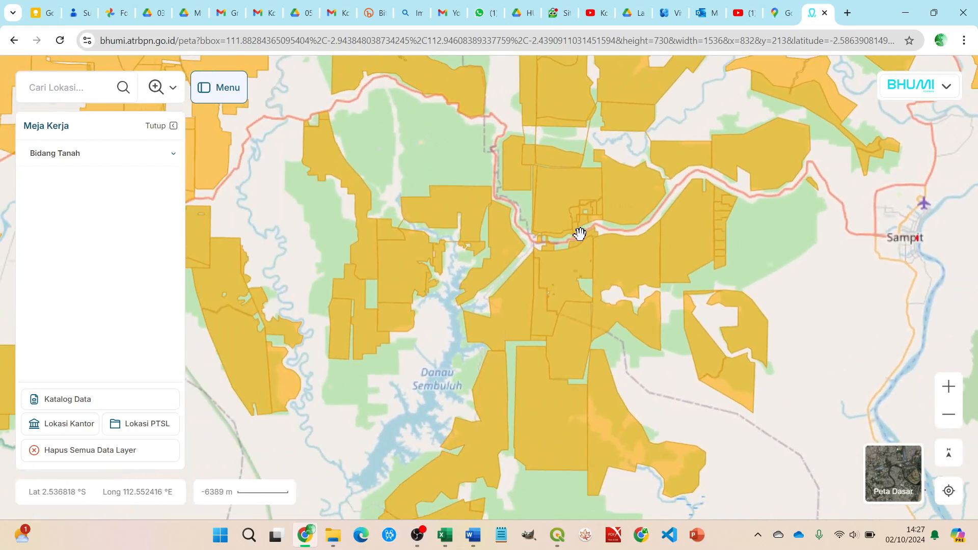
Switch to QGIS and examine the AOI Bidang Tanah parcels south of Pembuang, comparing them with the BHUMI map in Chrome.
key(alt+Tab)
scroll(544, 306, up, 5)
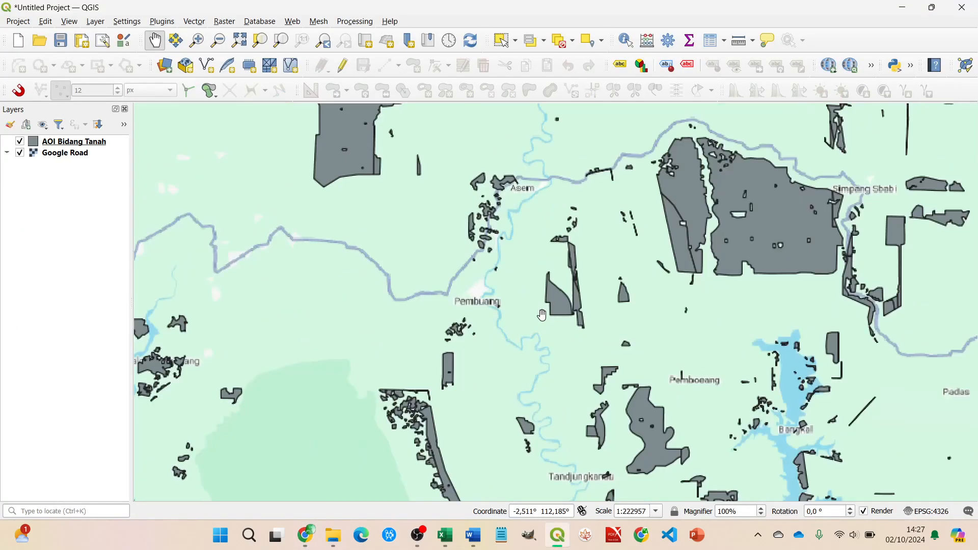
scroll(544, 303, down, 1)
drag(379, 141, 474, 236)
drag(504, 468, 457, 334)
scroll(458, 338, up, 3)
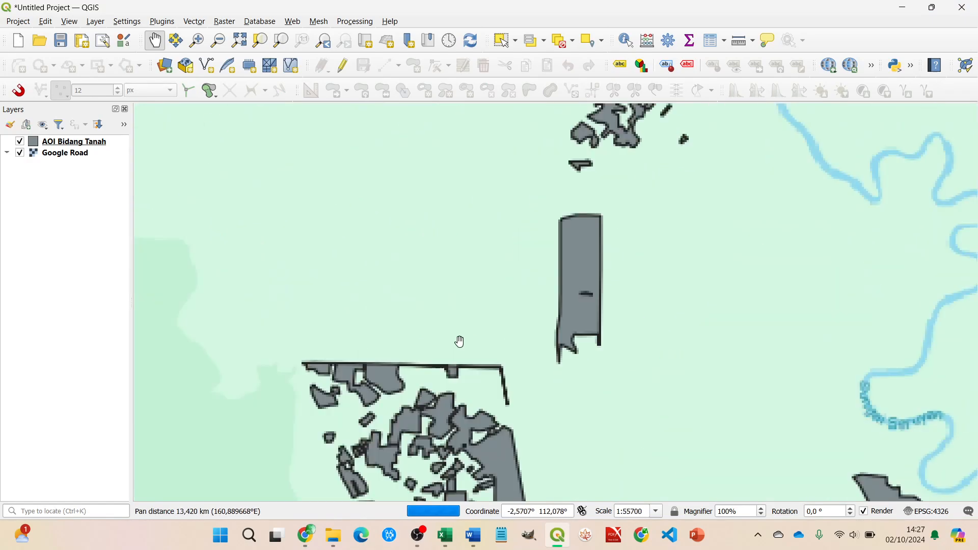
drag(680, 267, 604, 340)
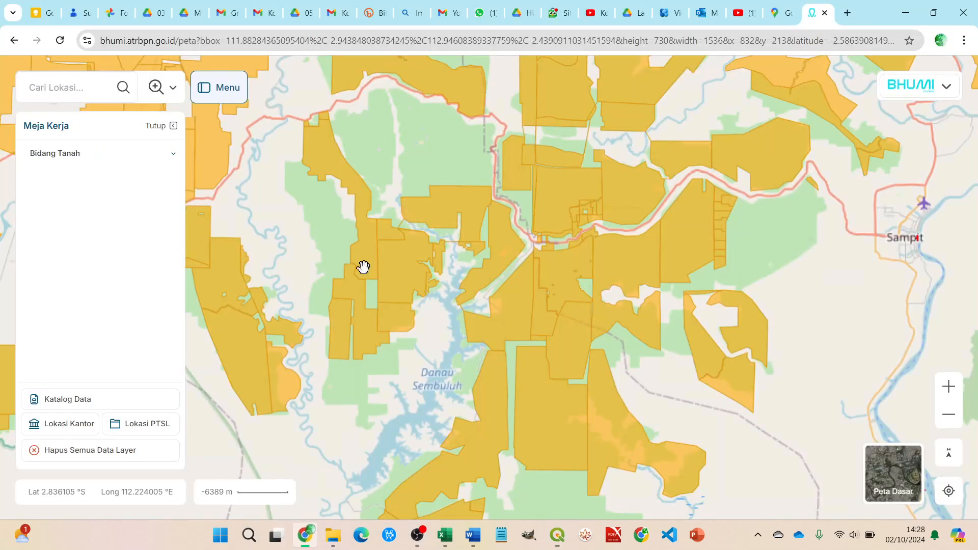
click(306, 534)
key(alt+Tab)
drag(605, 303, 563, 295)
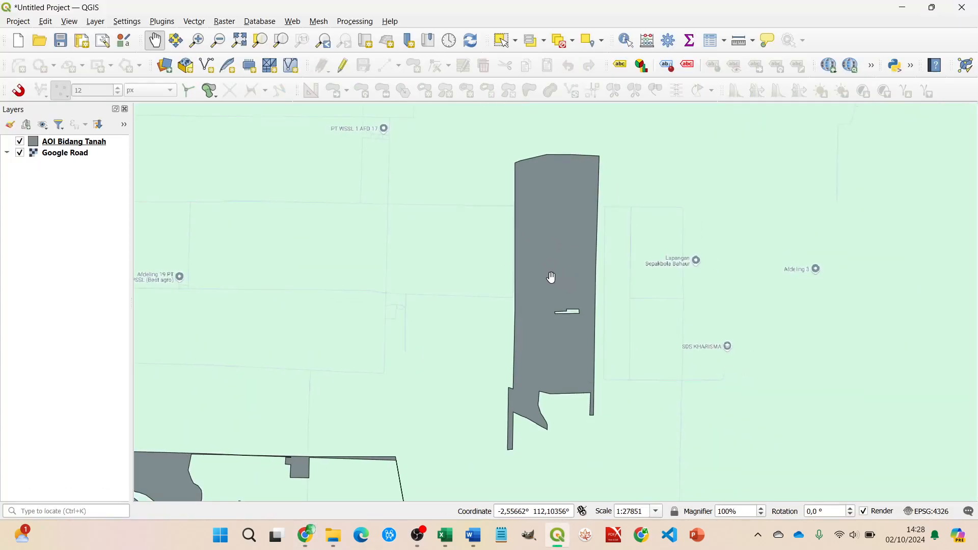
scroll(558, 278, down, 2)
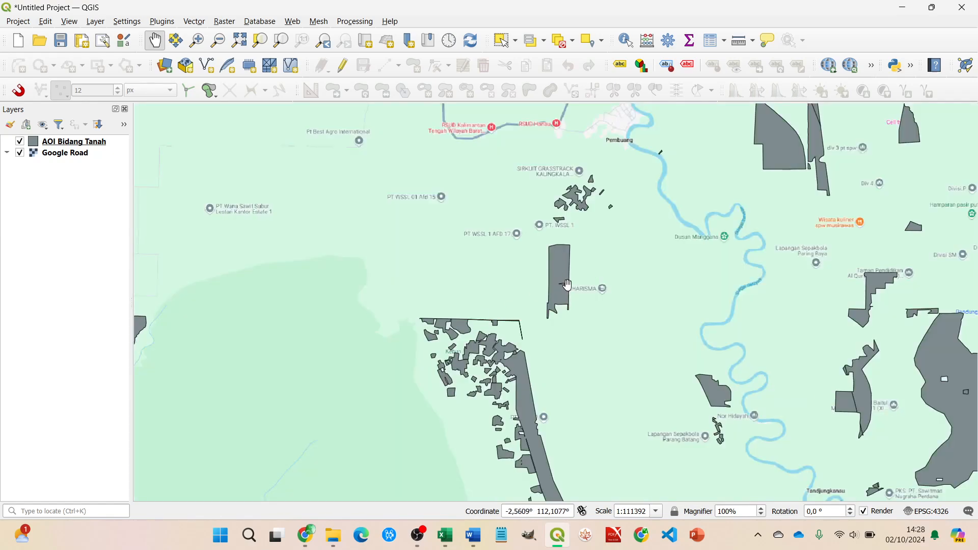
scroll(561, 270, up, 2)
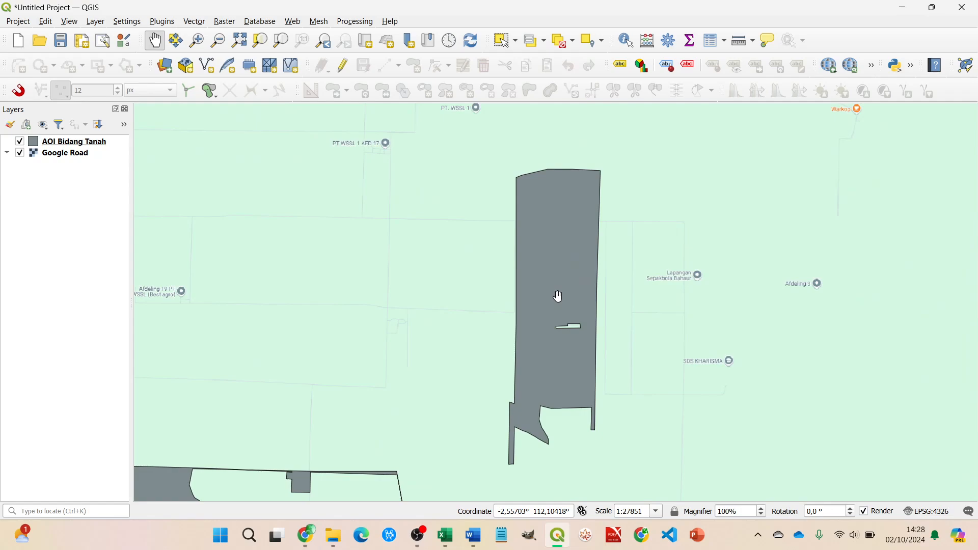
Find the Centroids algorithm and try to run it on AOI Bidang Tanah, creating a centroid for each part in a temporary layer.
click(92, 141)
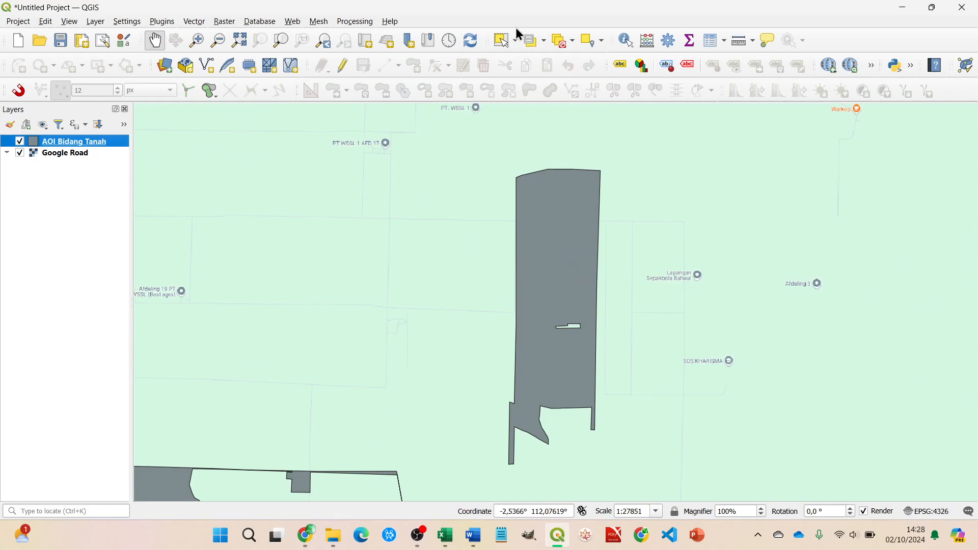
click(347, 21)
click(360, 41)
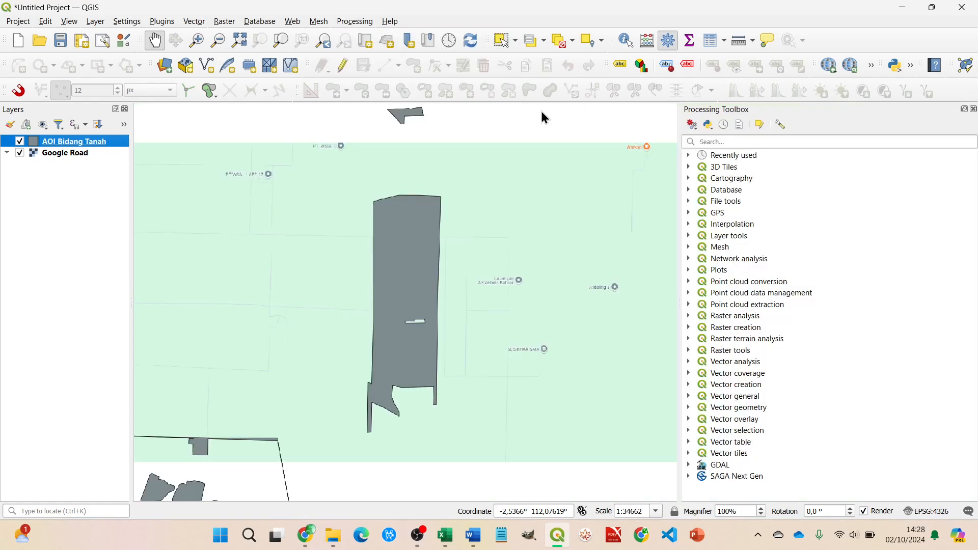
click(731, 146)
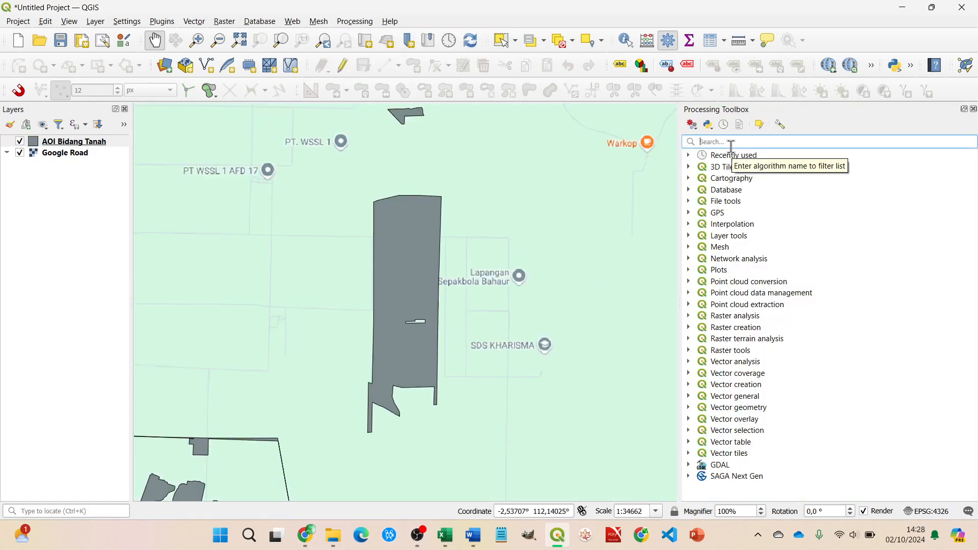
text(cente)
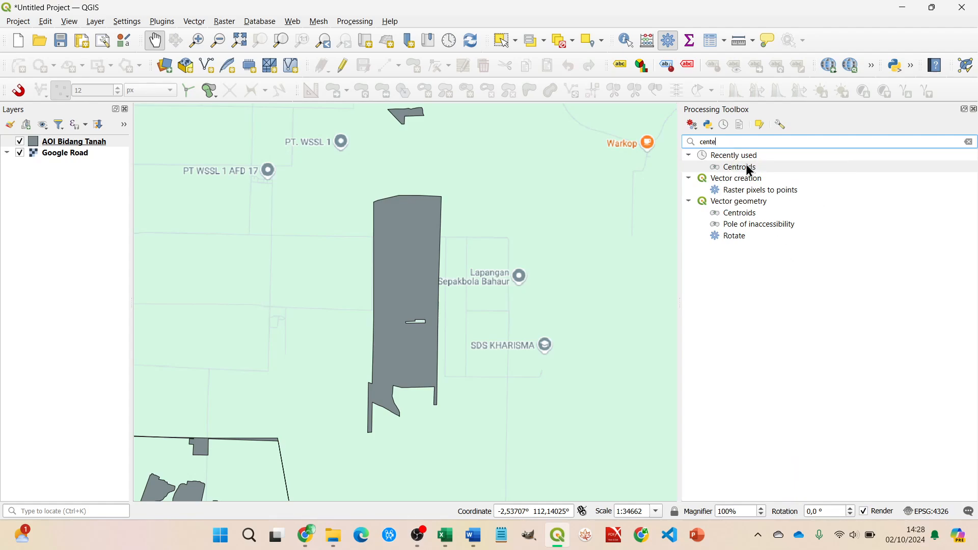
double_click(746, 165)
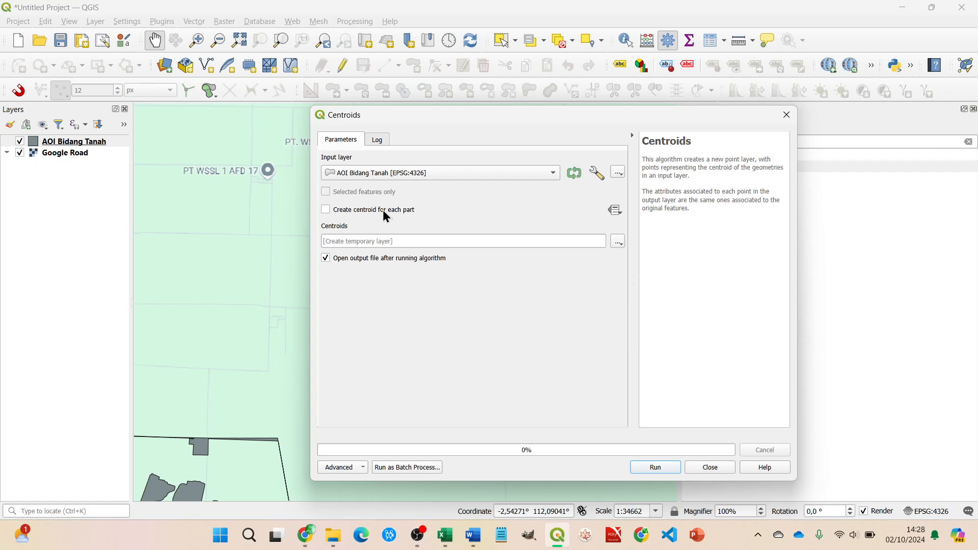
click(326, 210)
click(656, 468)
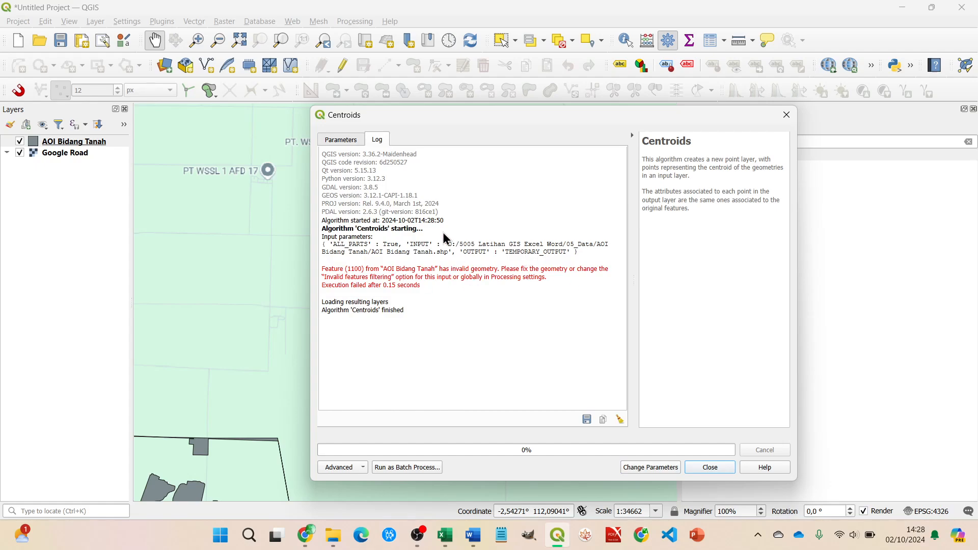
Set the input layer's invalid feature filtering to Do not Filter (Better Performance) and run Centroids again on AOI Bidang Tanah.
click(351, 143)
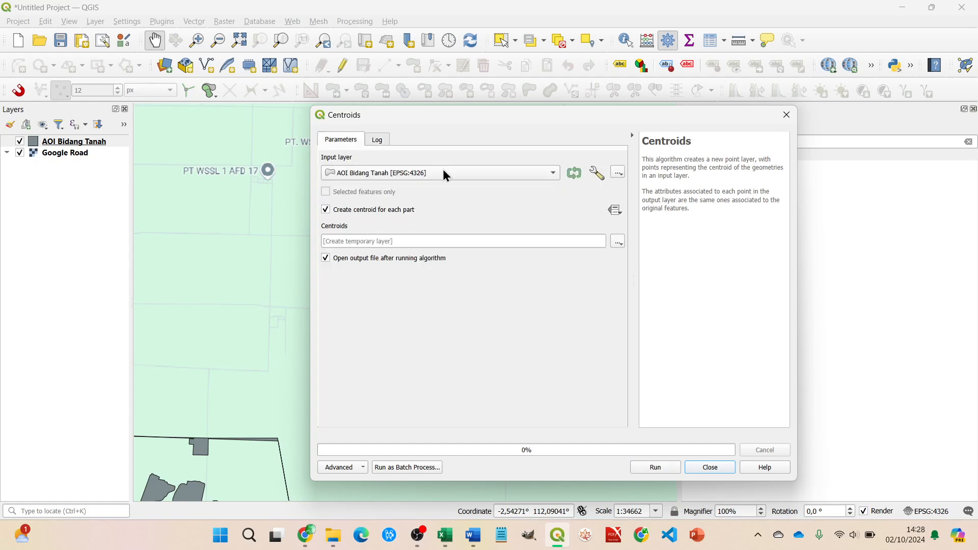
click(603, 179)
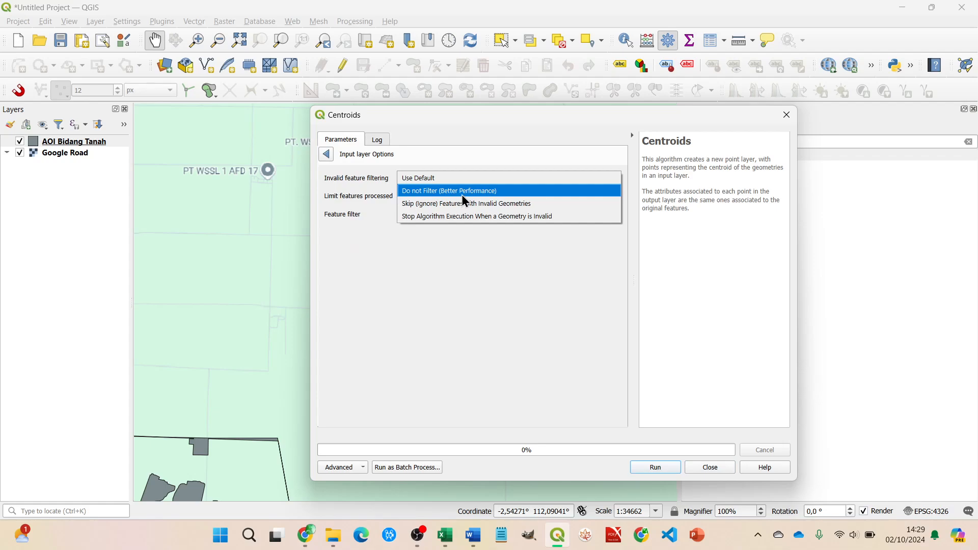
click(465, 191)
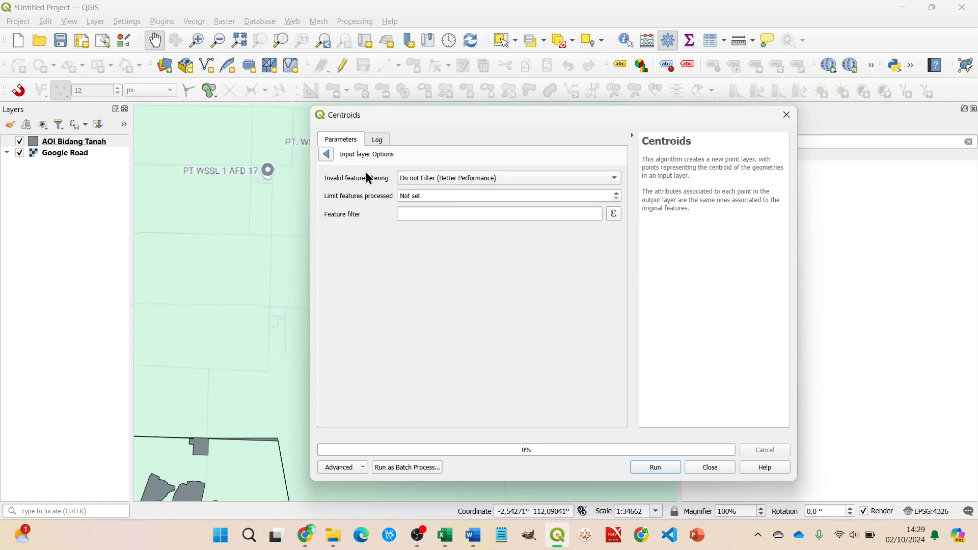
click(326, 154)
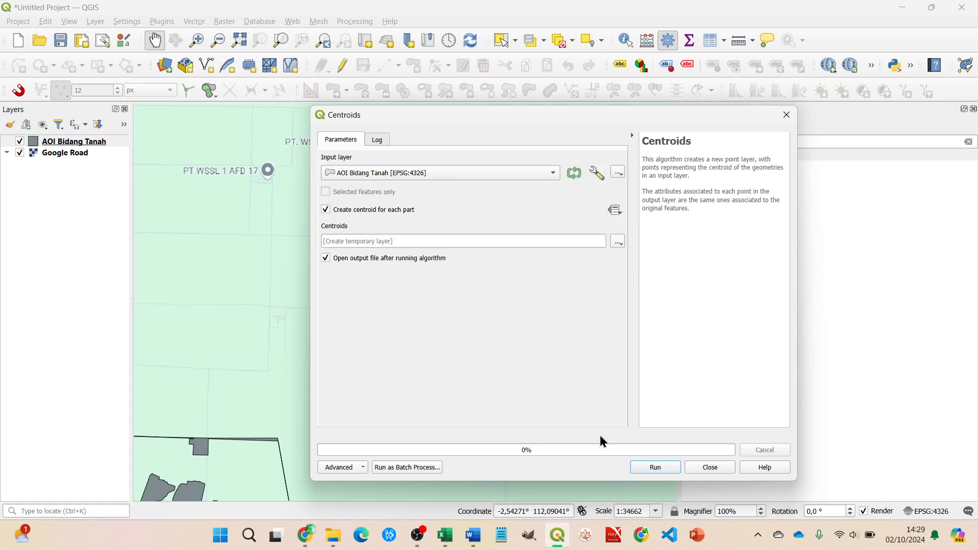
click(657, 468)
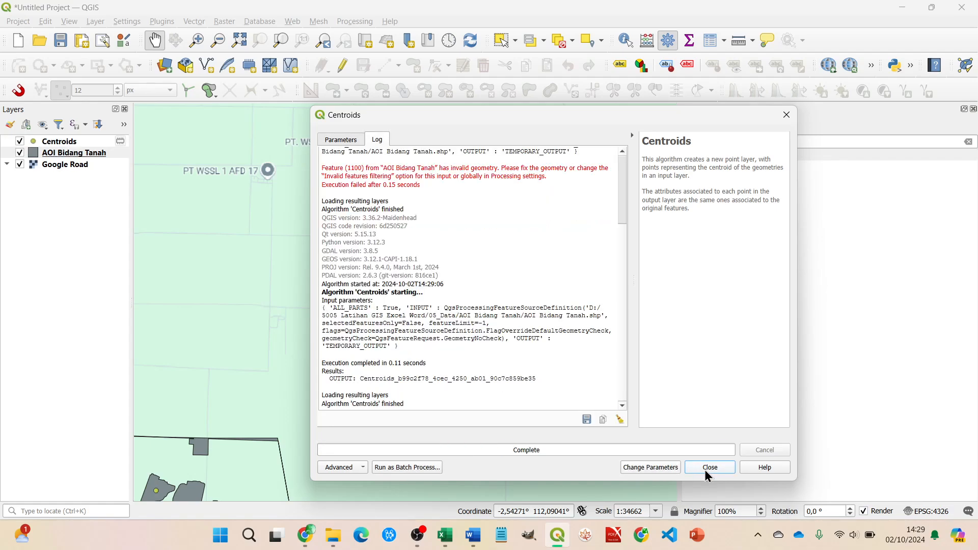
click(710, 468)
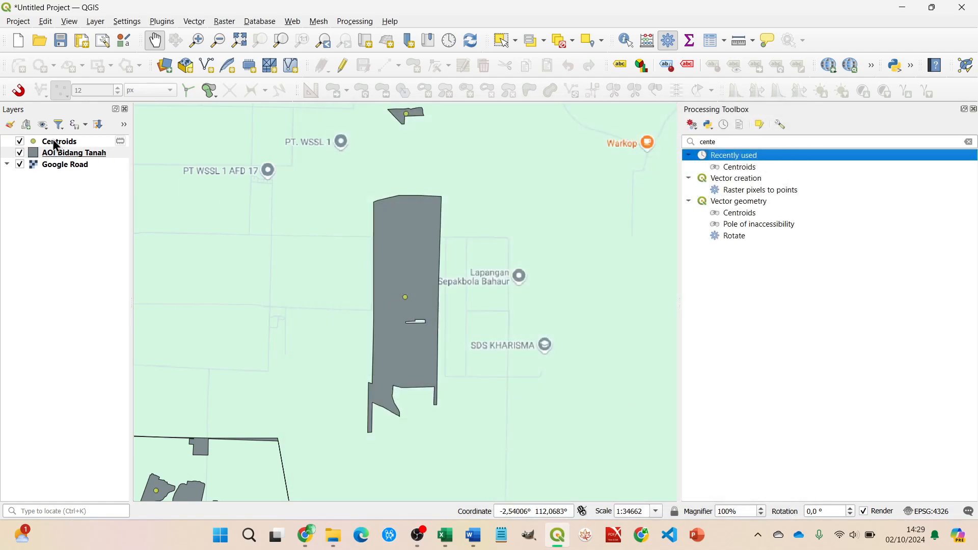
Check the centroid points against the parcels, close the Processing Toolbox and hide the AOI Bidang Tanah layer.
scroll(338, 207, down, 3)
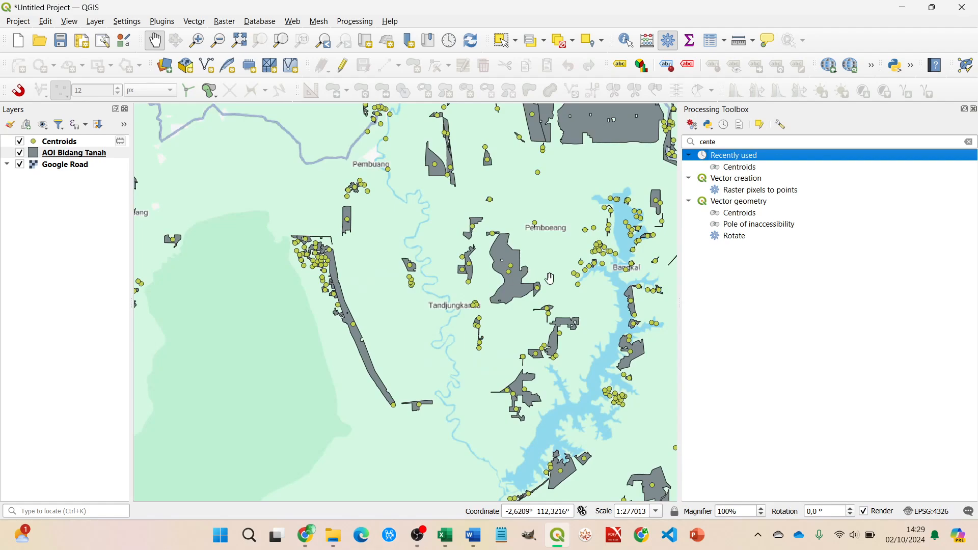
scroll(546, 279, up, 1)
scroll(467, 268, up, 1)
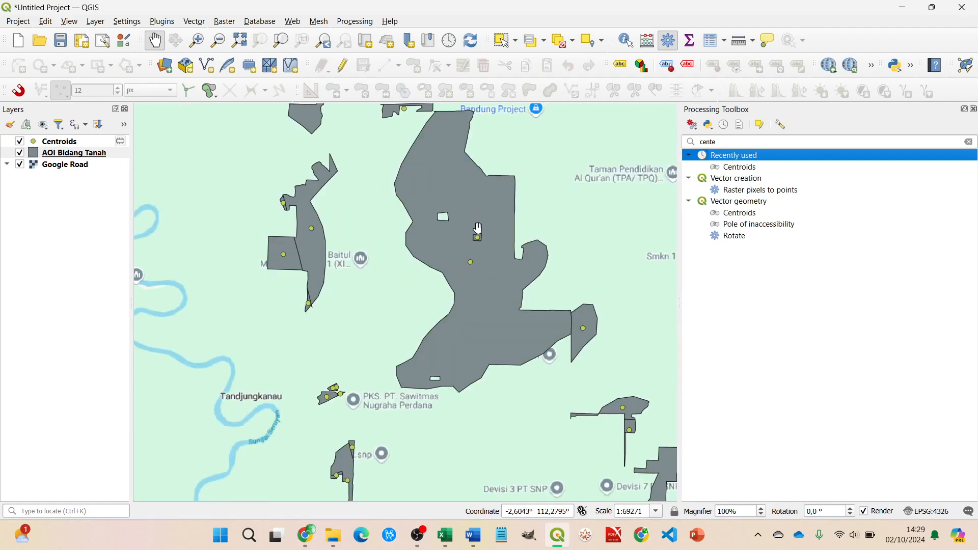
drag(432, 348, 432, 295)
drag(585, 423, 553, 374)
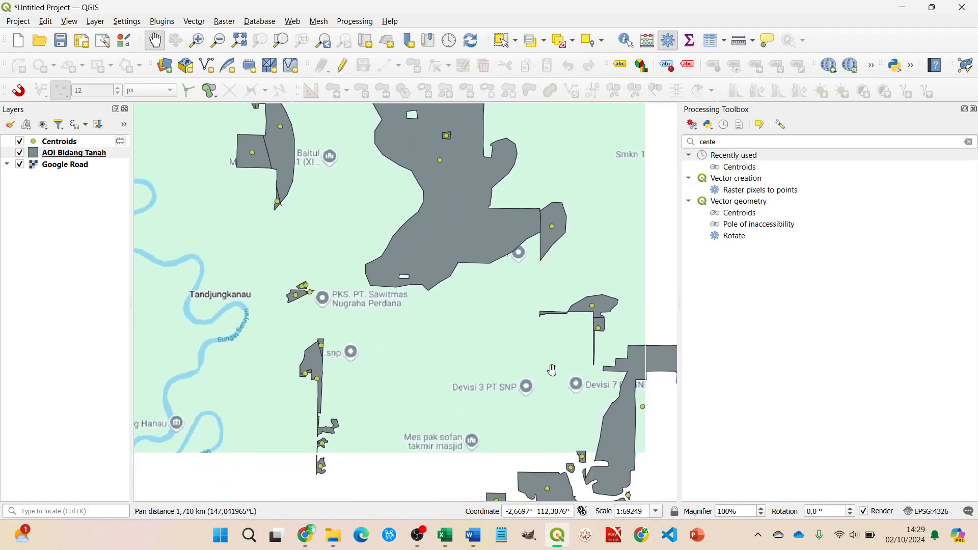
scroll(465, 243, down, 2)
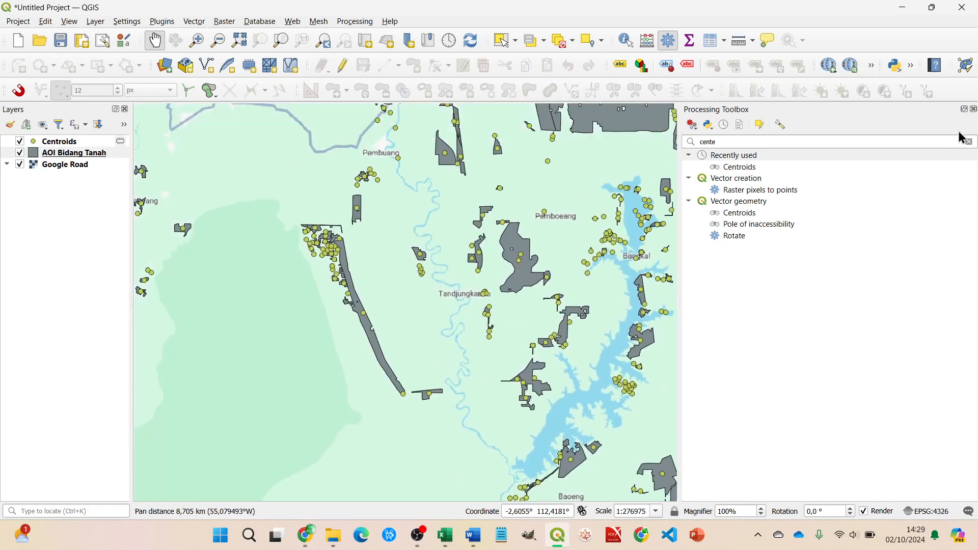
click(973, 109)
click(20, 153)
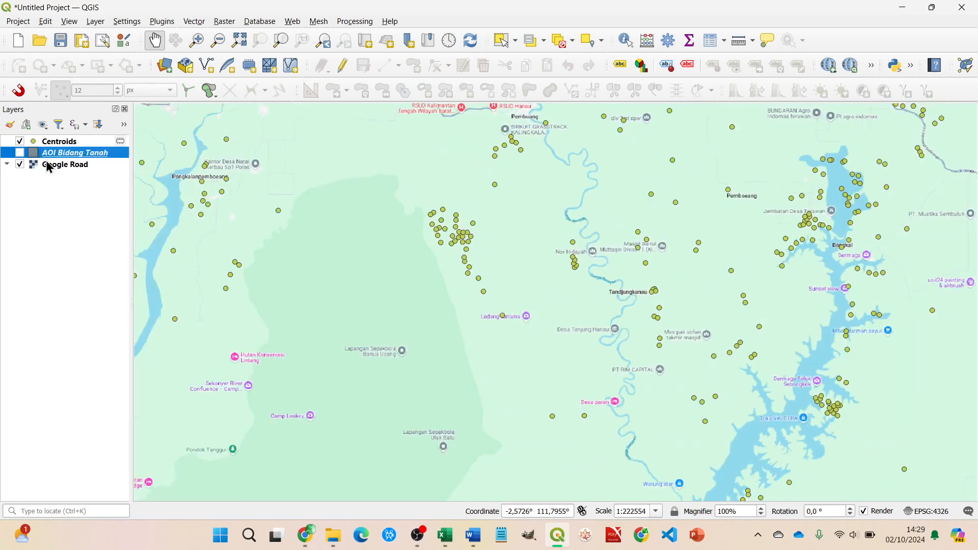
Examine the centroid points on the basemap around PT WSSL 2 and Ladang karisma.
scroll(564, 249, up, 1)
scroll(378, 302, up, 1)
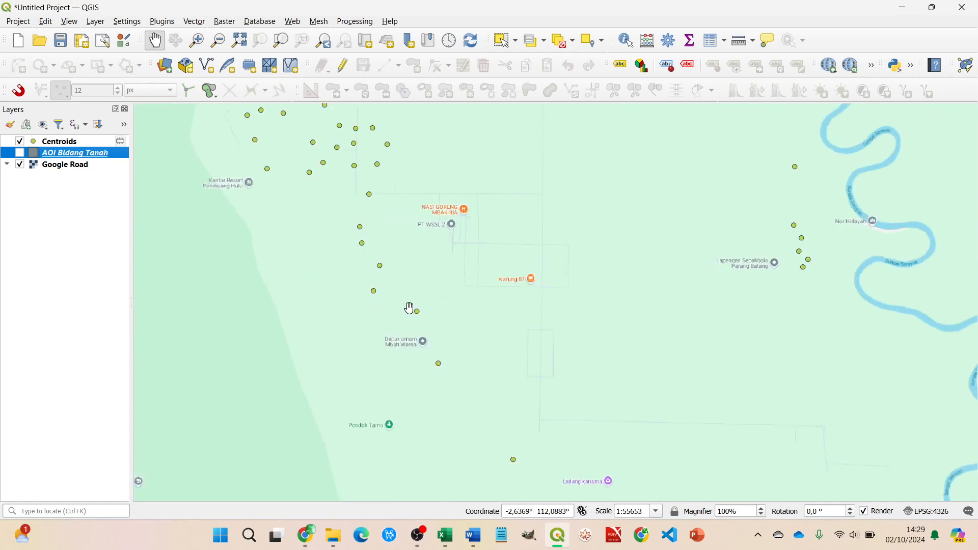
scroll(409, 310, up, 2)
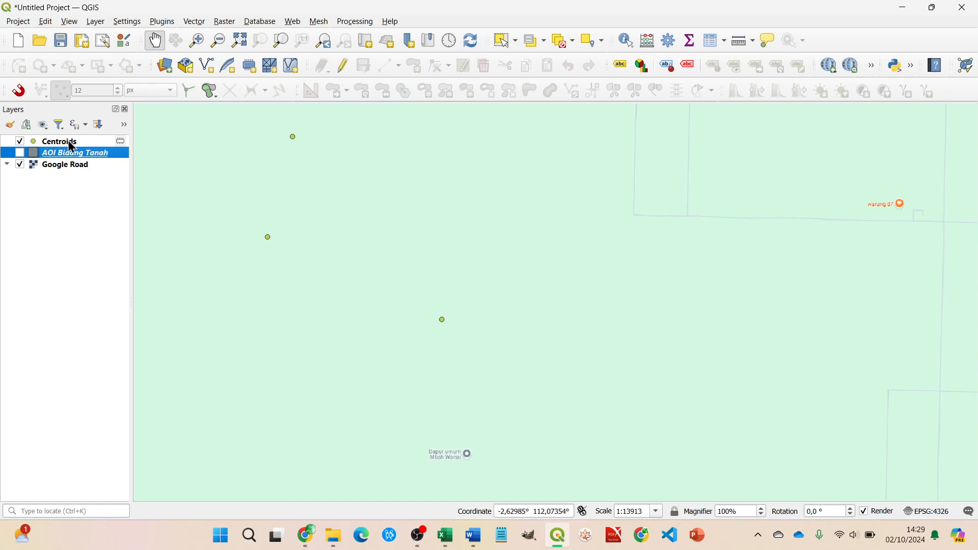
scroll(434, 269, down, 3)
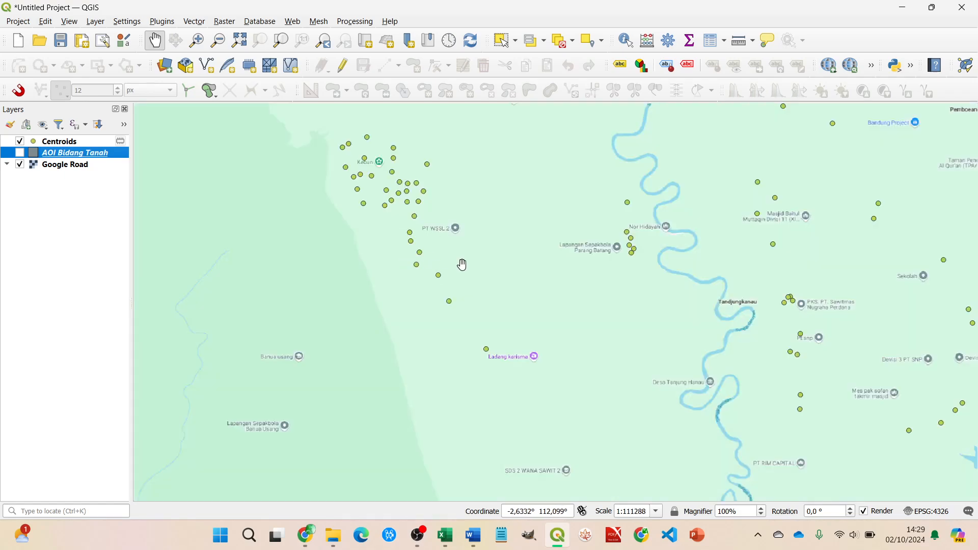
drag(460, 264, 491, 267)
click(58, 142)
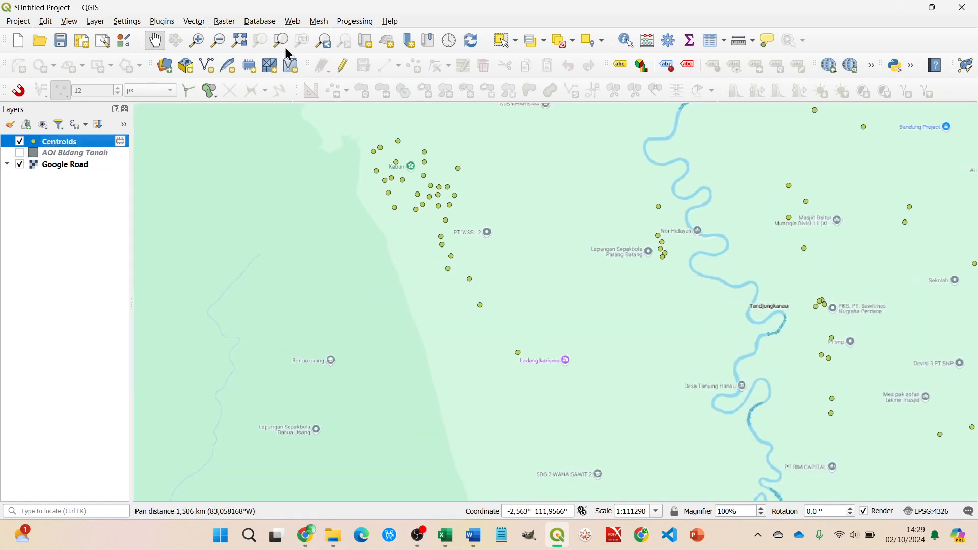
click(96, 22)
mouse_move(191, 29)
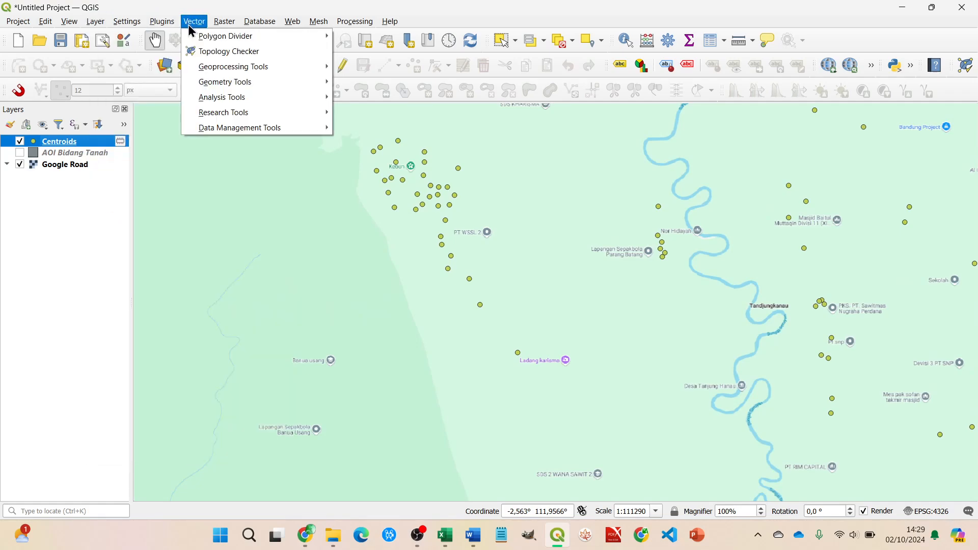
mouse_move(226, 70)
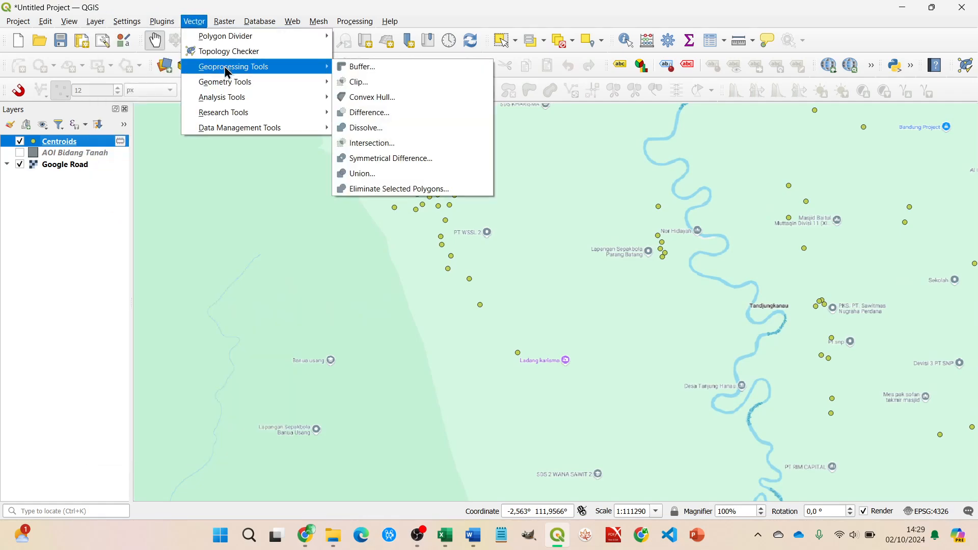
click(394, 71)
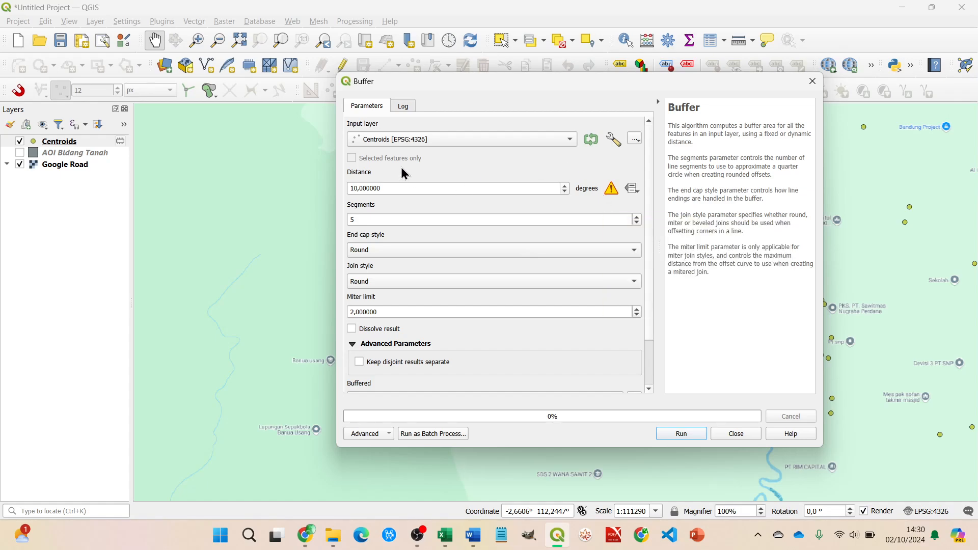
click(734, 437)
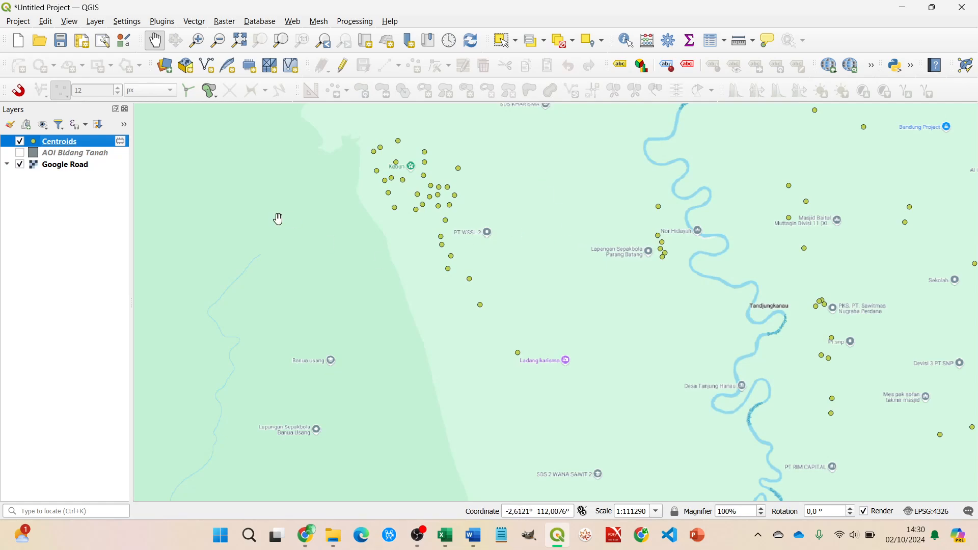
Start exporting the Centroids layer as an ESRI Shapefile named AOI Bidang Tanah Centeroids in the AOI Bidang Tanah folder.
click(94, 22)
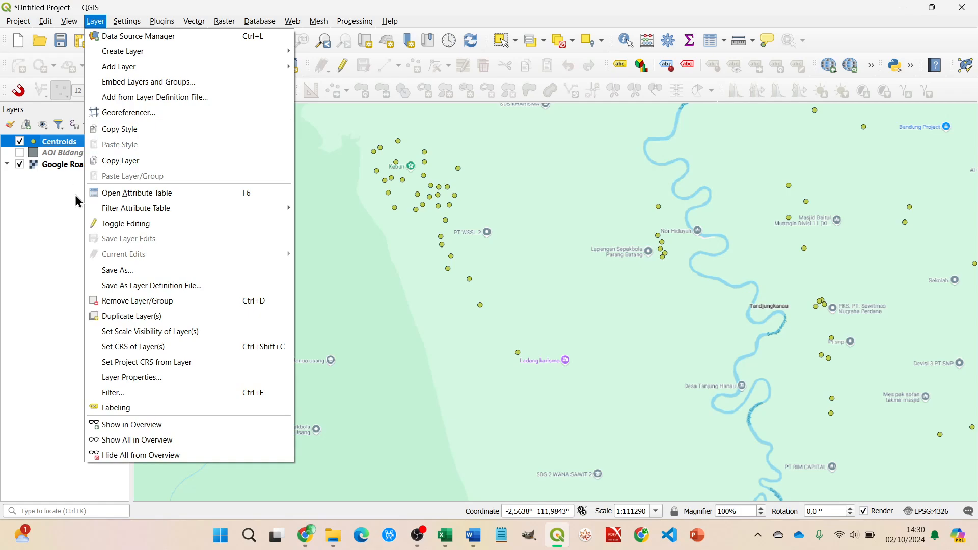
click(151, 278)
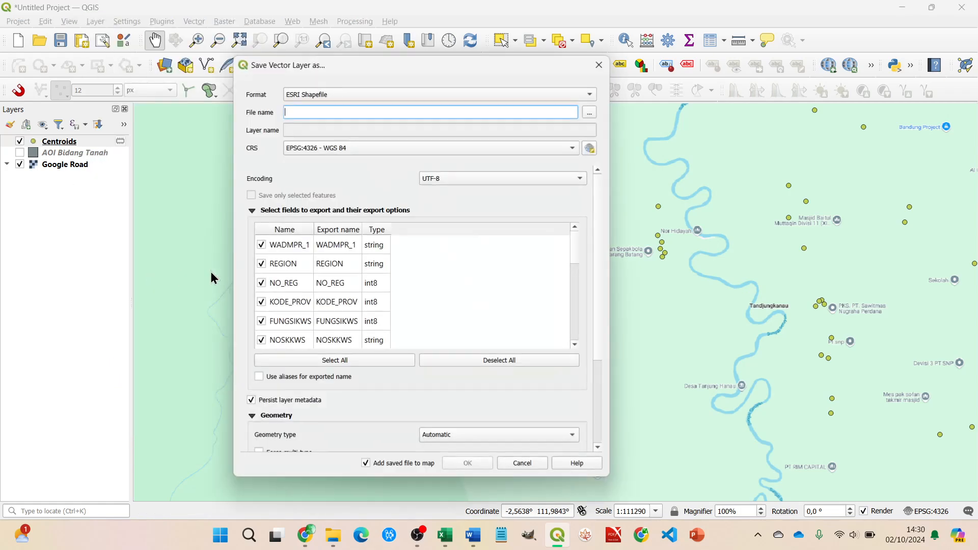
click(589, 113)
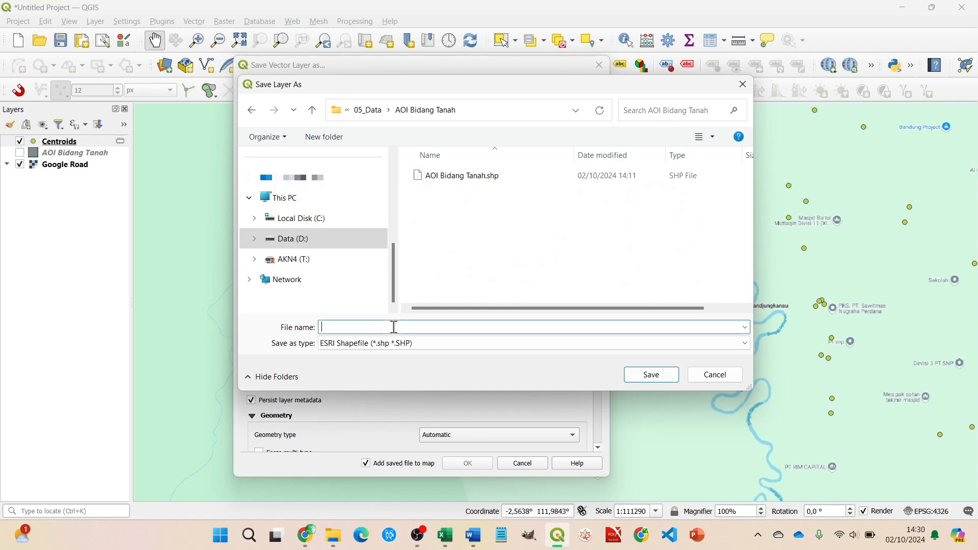
click(459, 177)
click(412, 325)
click(418, 327)
key(BackSpace)
key(BackSpace)
key(BackSpace)
key(BackSpace)
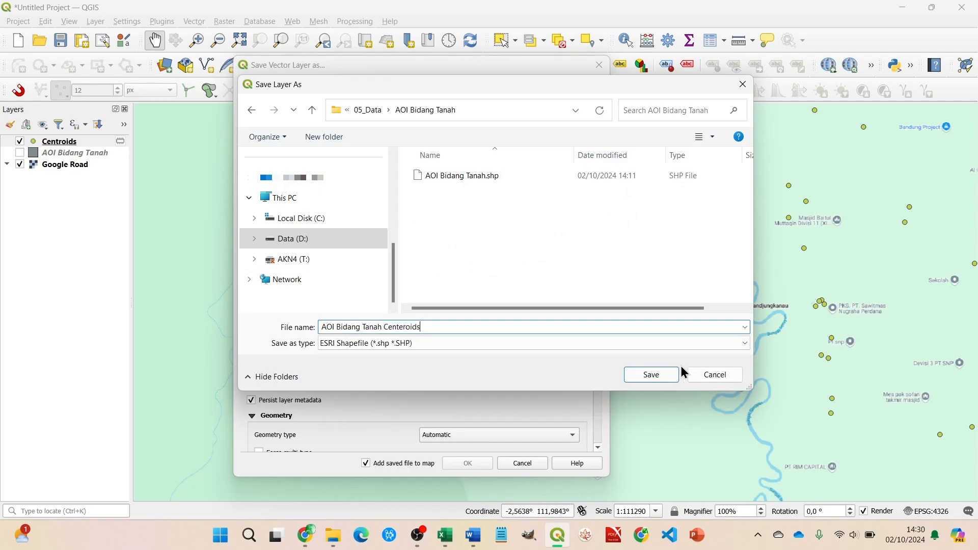
click(662, 375)
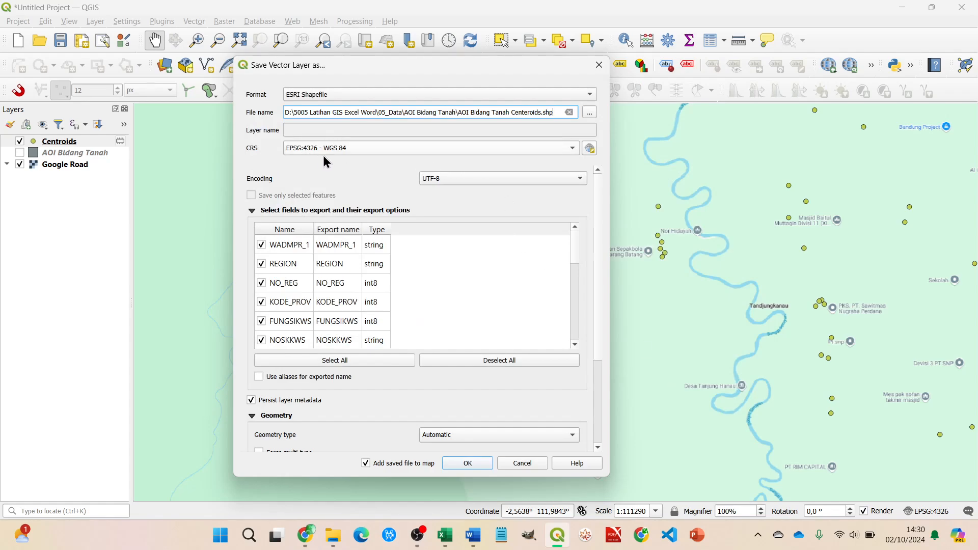
Set the export CRS to EPSG:3857 - WGS 84 / Pseudo-Mercator and save the centroid shapefile, adding it to the map.
click(531, 149)
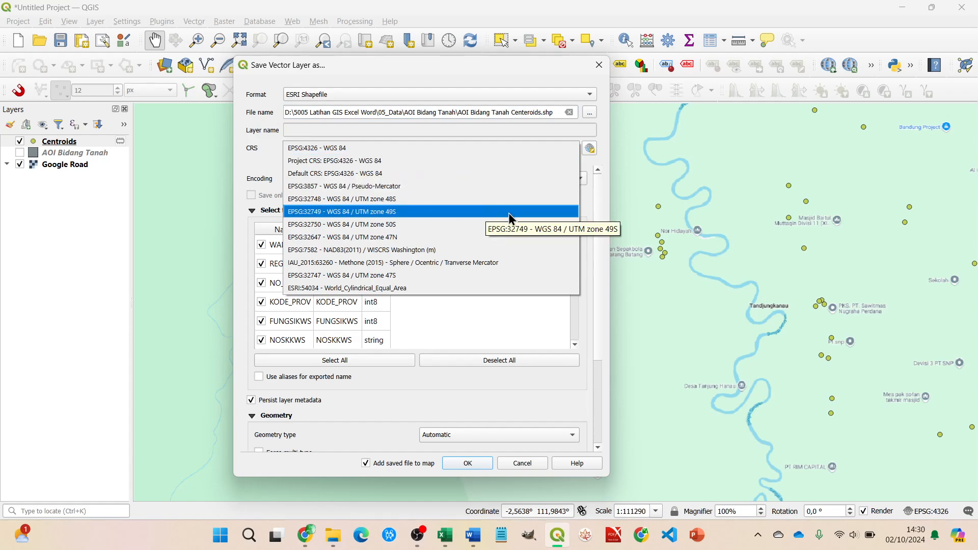
click(366, 187)
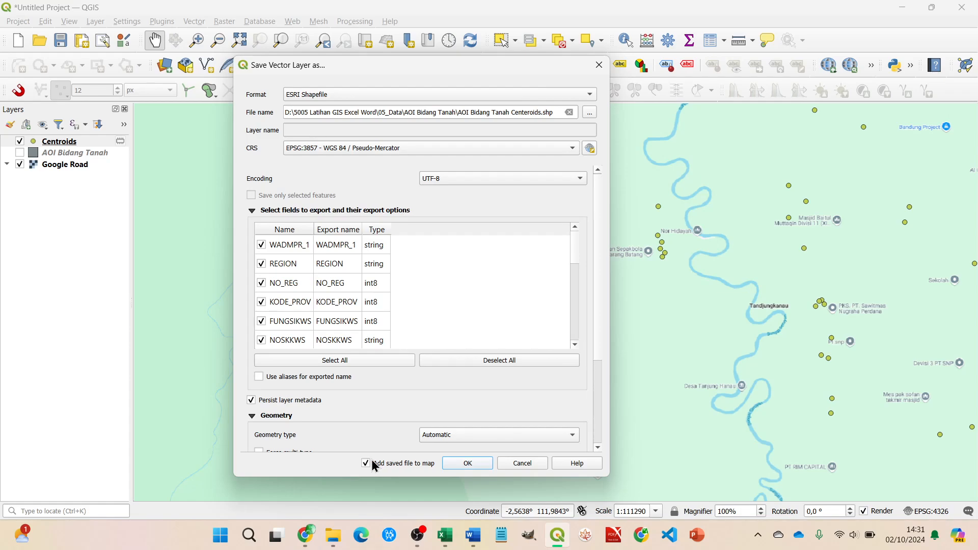
click(460, 468)
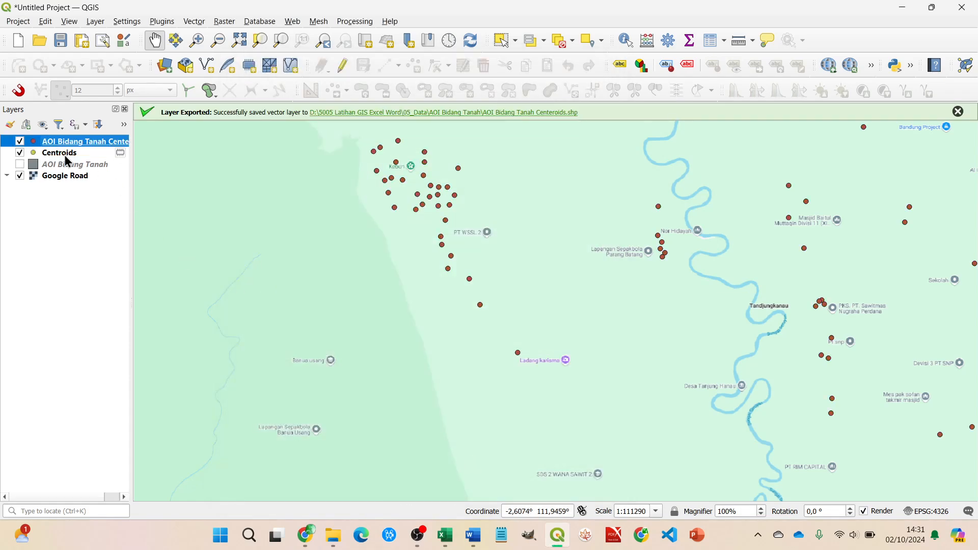
Widen the Layers panel and remove the temporary Centroids layer, keeping AOI Bidang Tanah Centeroids selected.
drag(131, 149, 206, 161)
click(74, 154)
right_click(72, 153)
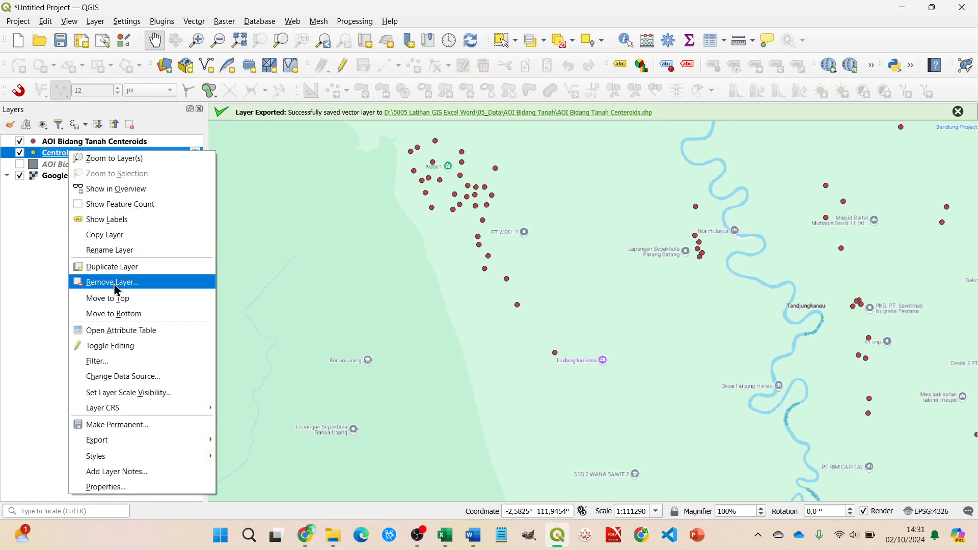
click(119, 282)
click(460, 283)
click(140, 145)
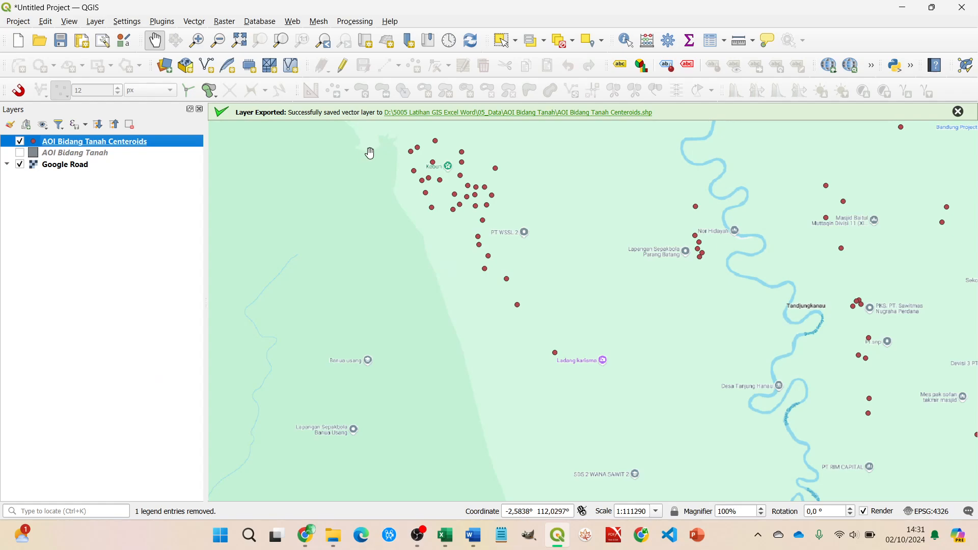
Open the Buffer tool for AOI Bidang Tanah Centeroids and inspect the spacing of the centroid points on the map.
click(198, 26)
mouse_move(240, 67)
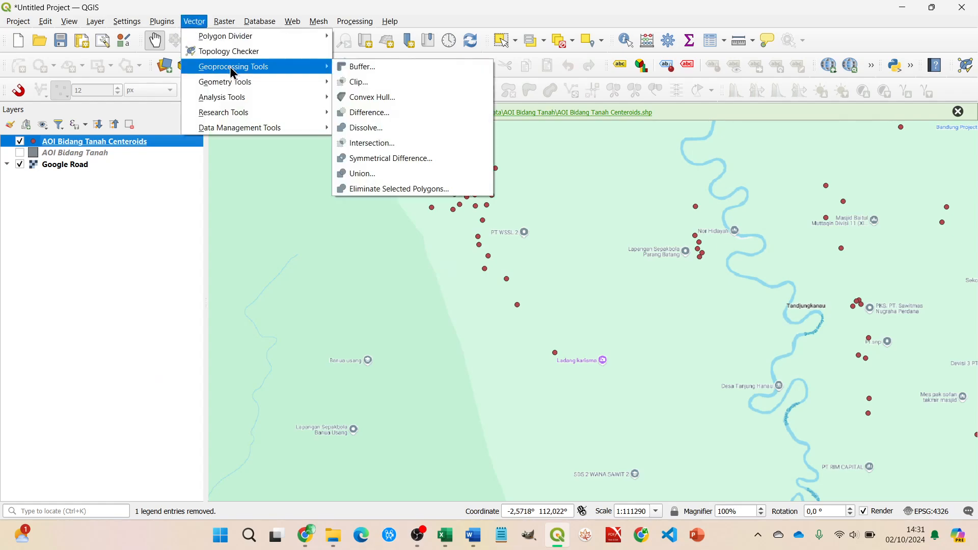
click(399, 76)
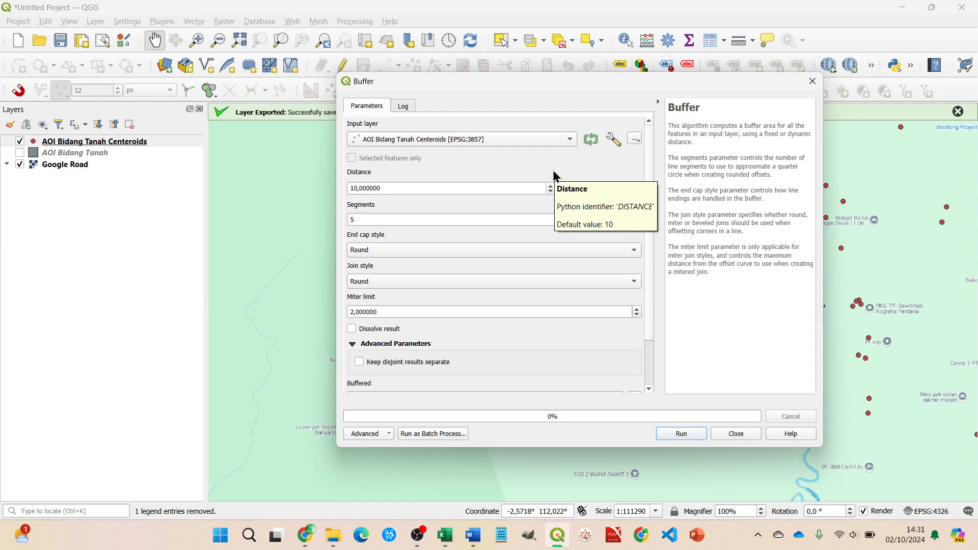
drag(667, 81, 321, 371)
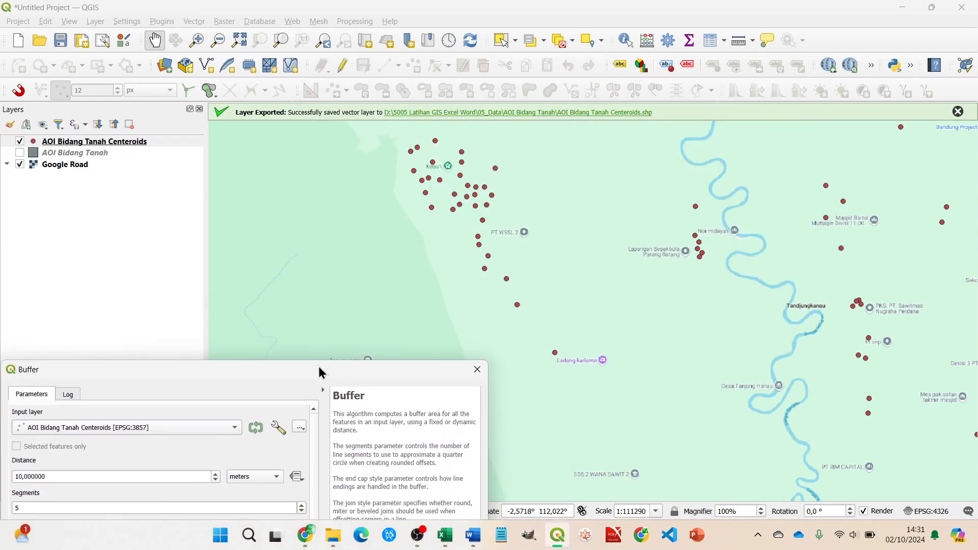
scroll(502, 289, up, 3)
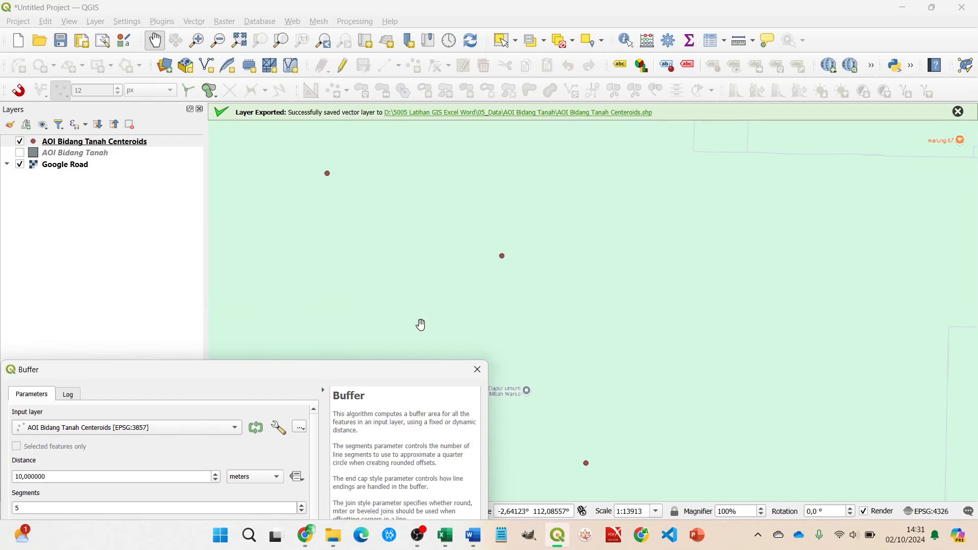
drag(394, 363, 784, 87)
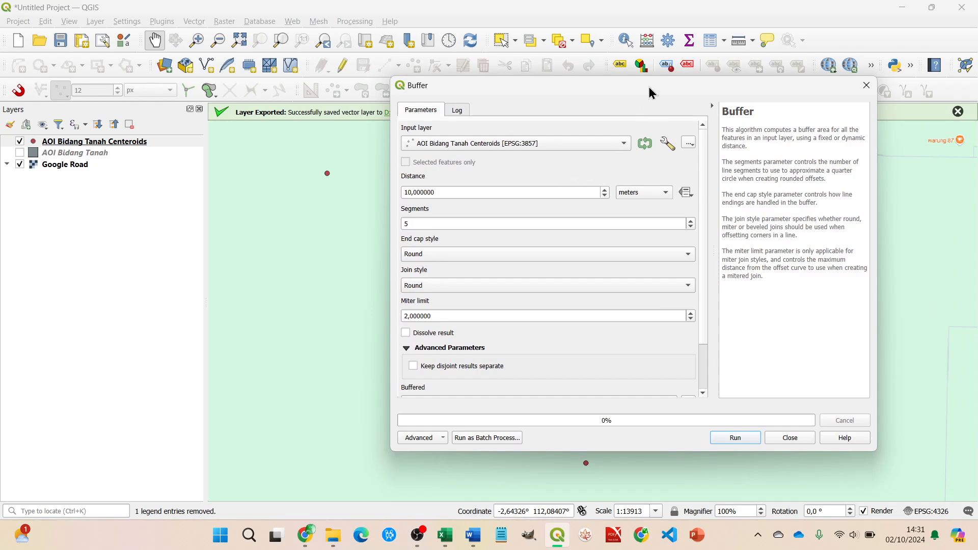
drag(649, 87, 644, 96)
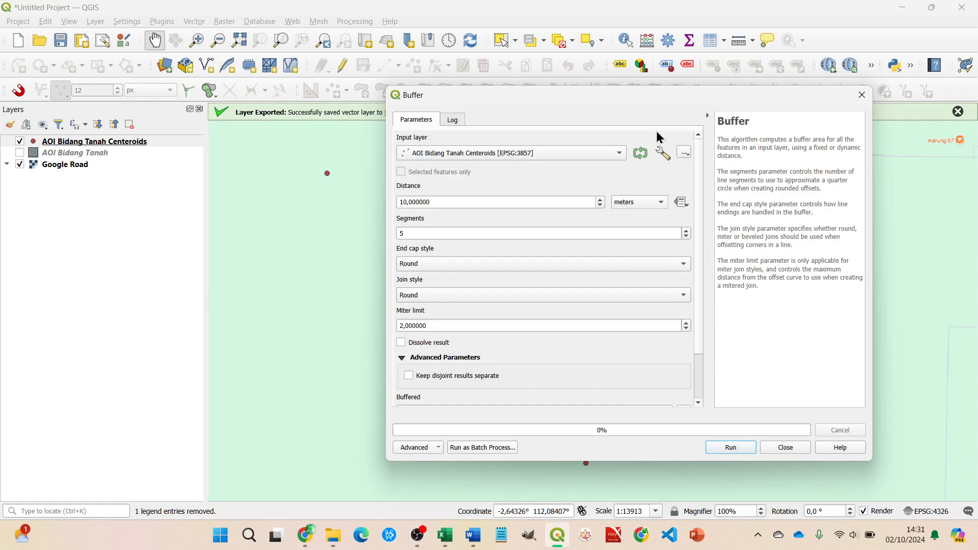
Buffer the centroid points by 750 meters with 4 segments and a Square end cap style into a temporary layer.
click(407, 202)
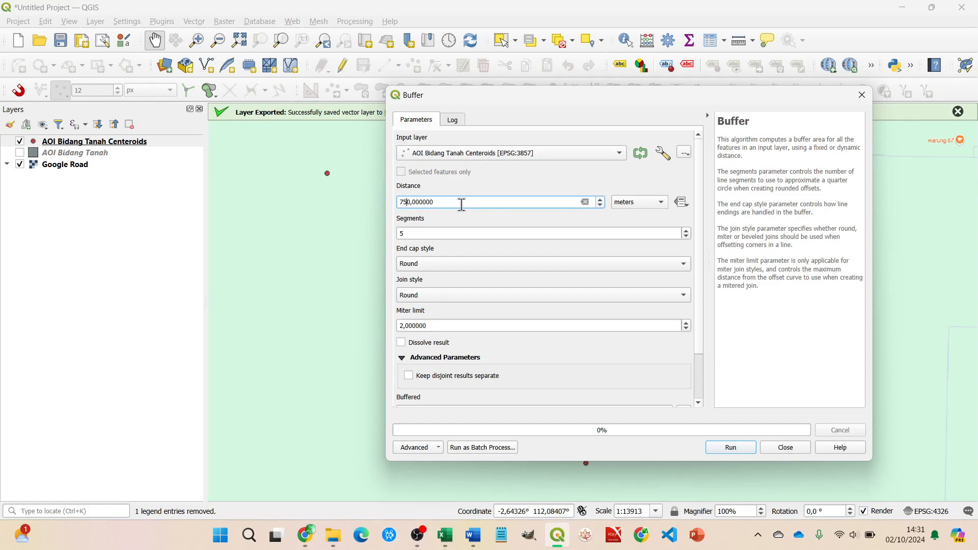
click(419, 234)
key(BackSpace)
text(4)
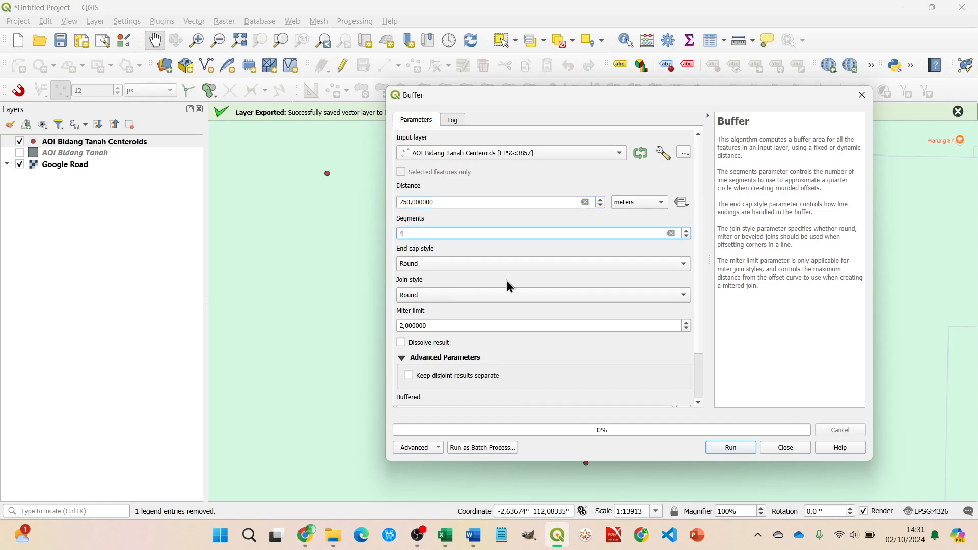
click(405, 260)
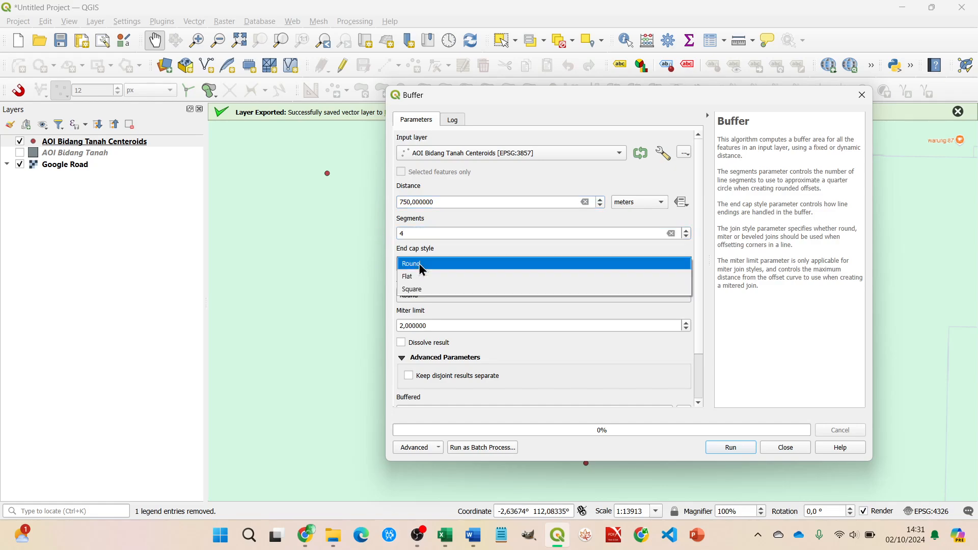
click(440, 295)
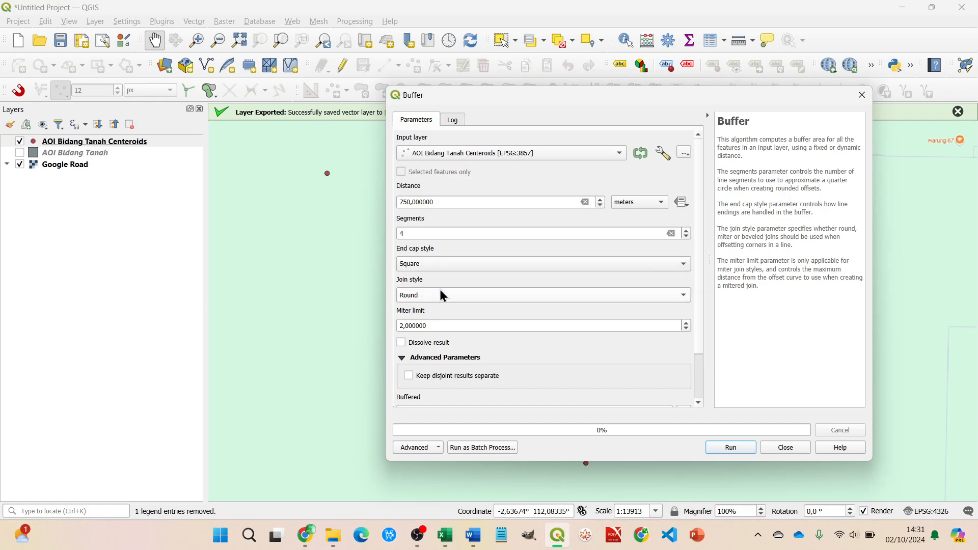
drag(598, 102, 537, 67)
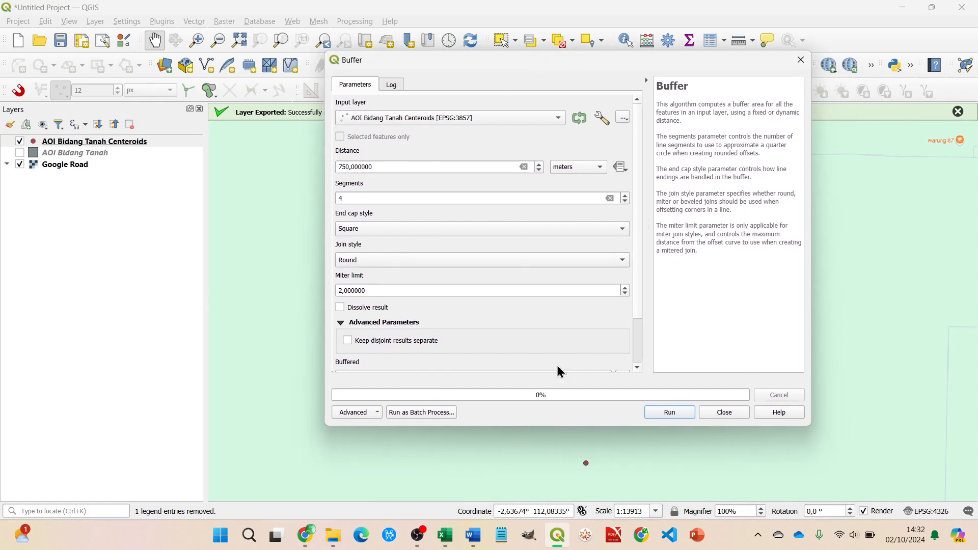
click(670, 413)
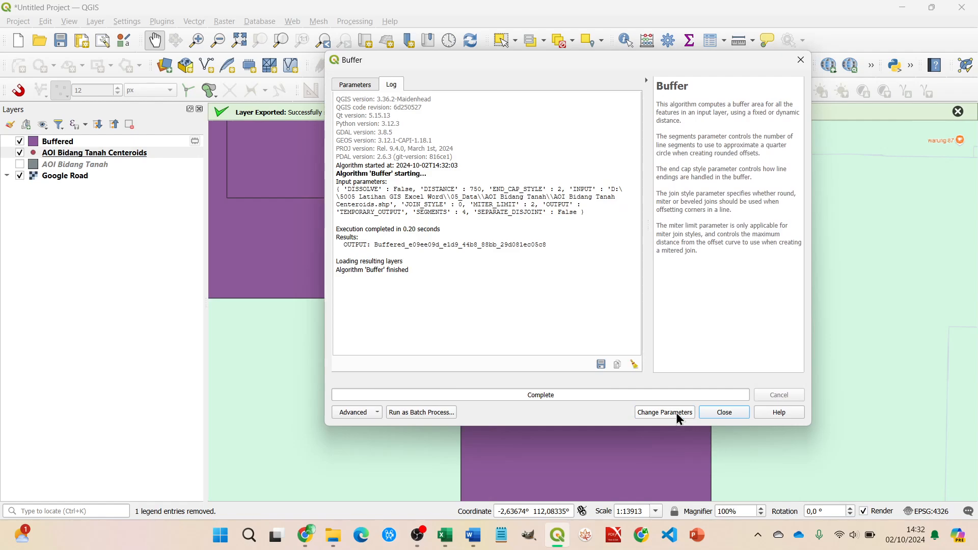
click(720, 414)
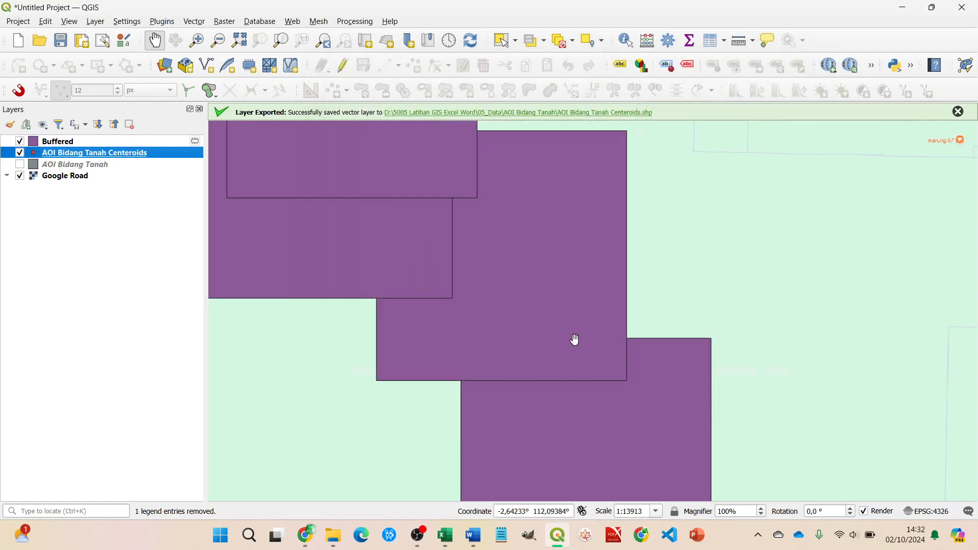
Move the Buffered layer below AOI Bidang Tanah Centeroids and check the squares around the centroid points.
click(71, 144)
drag(71, 147, 78, 165)
scroll(493, 308, down, 2)
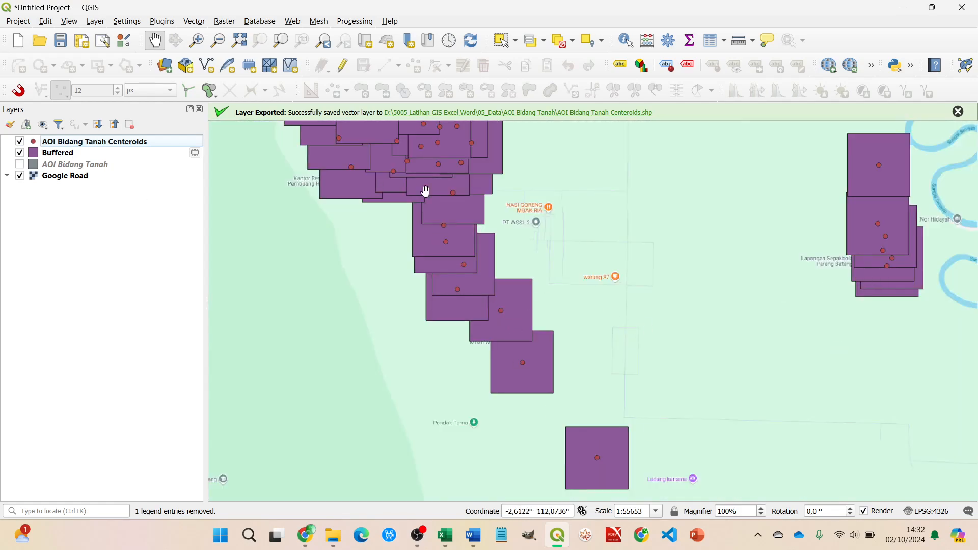
drag(435, 188, 441, 275)
drag(383, 206, 394, 316)
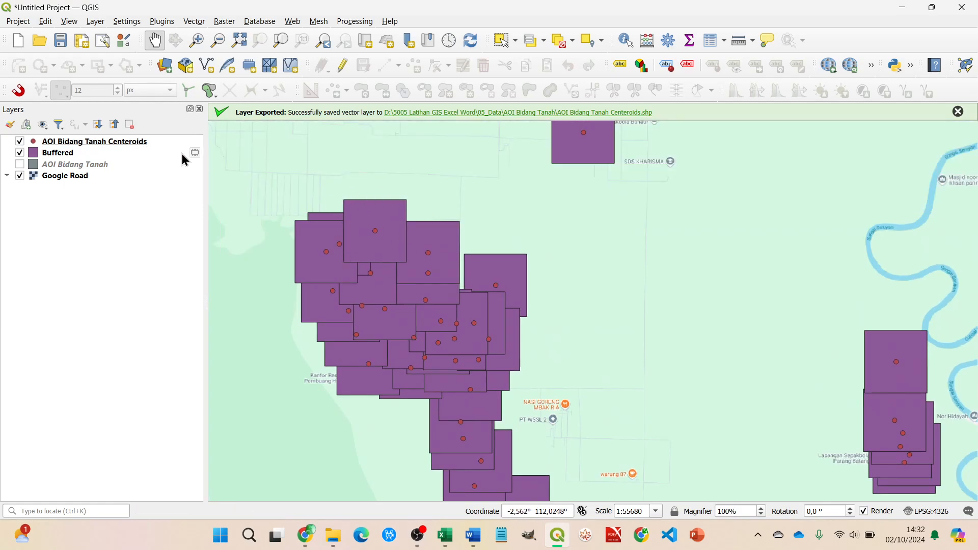
Export the Buffered layer as the ESRI Shapefile AOI Bidang Tanah Persegi in EPSG:3857, in the AOI Bidang Tanah folder.
click(72, 152)
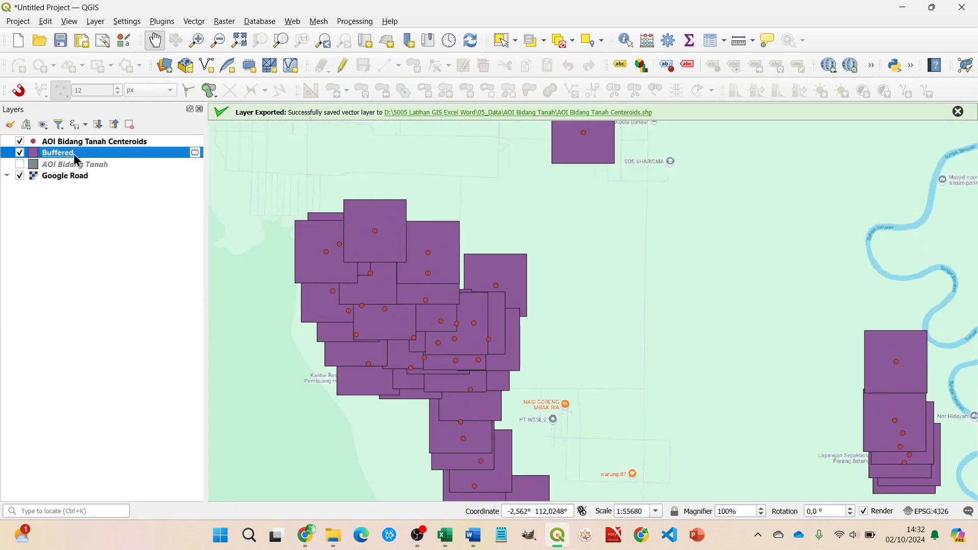
click(96, 22)
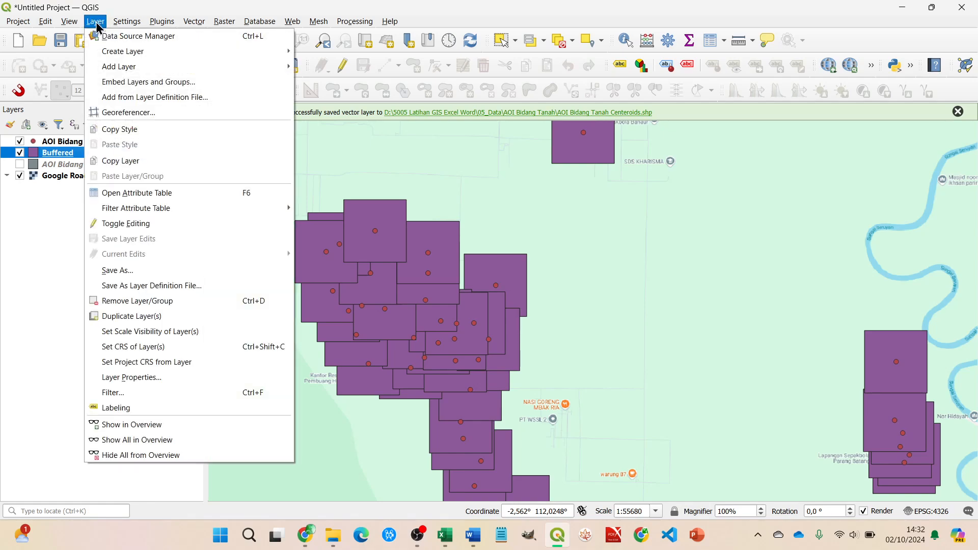
click(128, 277)
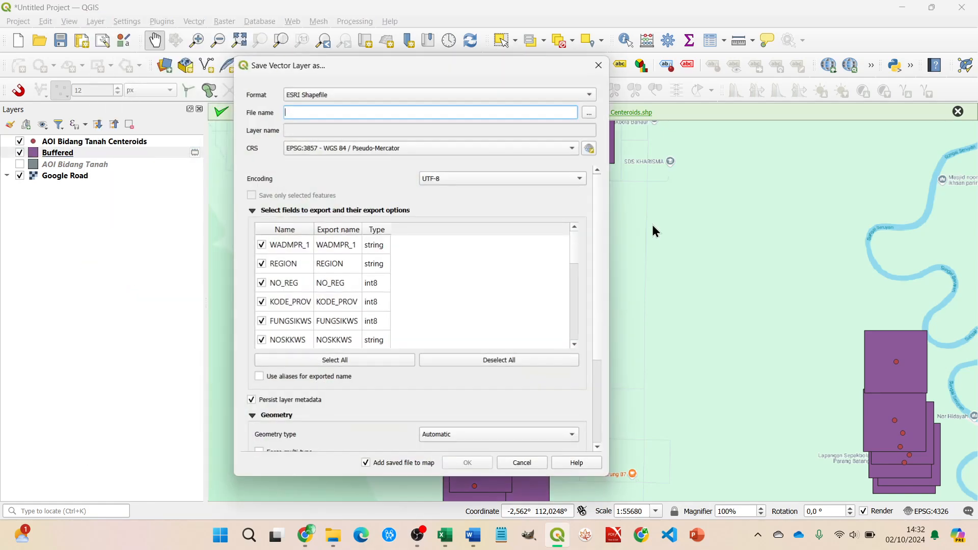
click(589, 112)
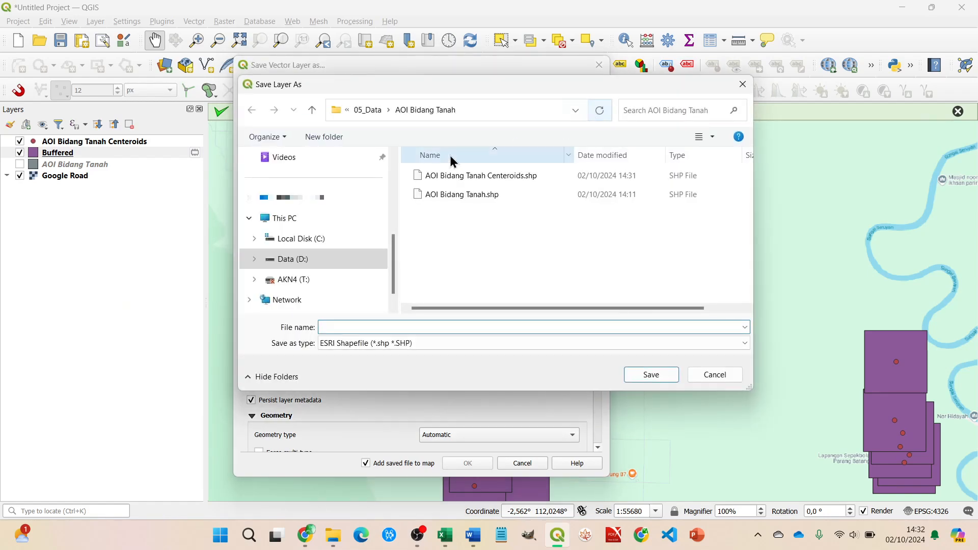
click(487, 194)
click(424, 327)
key(BackSpace)
key(BackSpace)
key(BackSpace)
key(BackSpace)
text(Persegi)
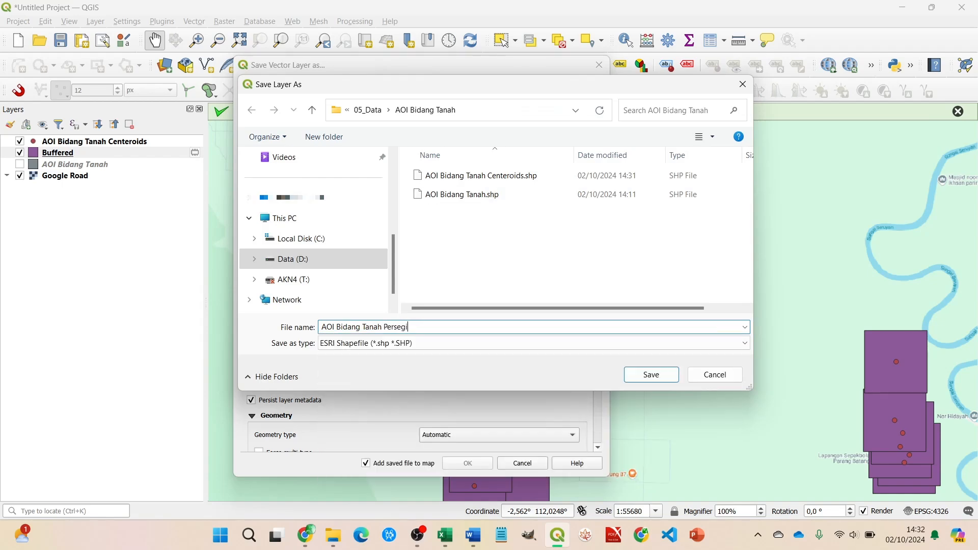
click(650, 376)
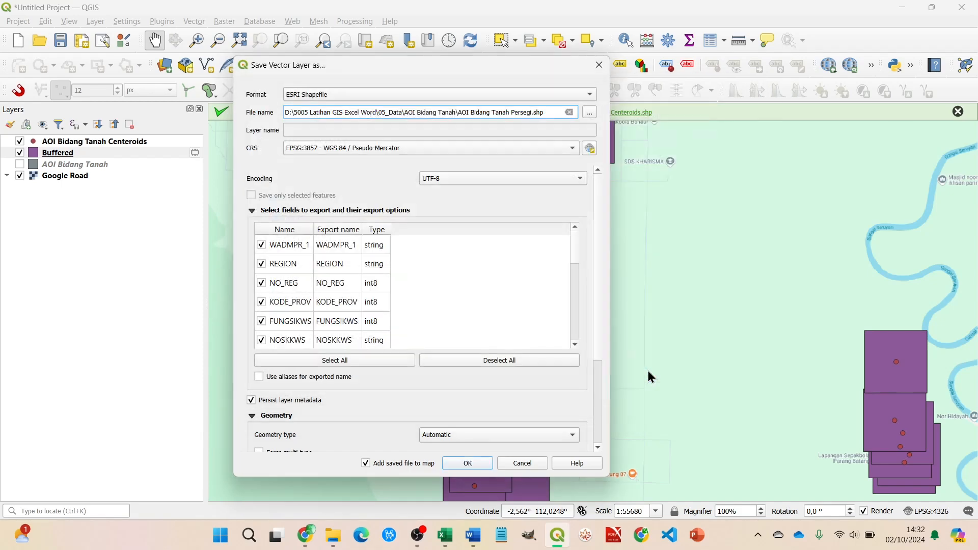
click(477, 465)
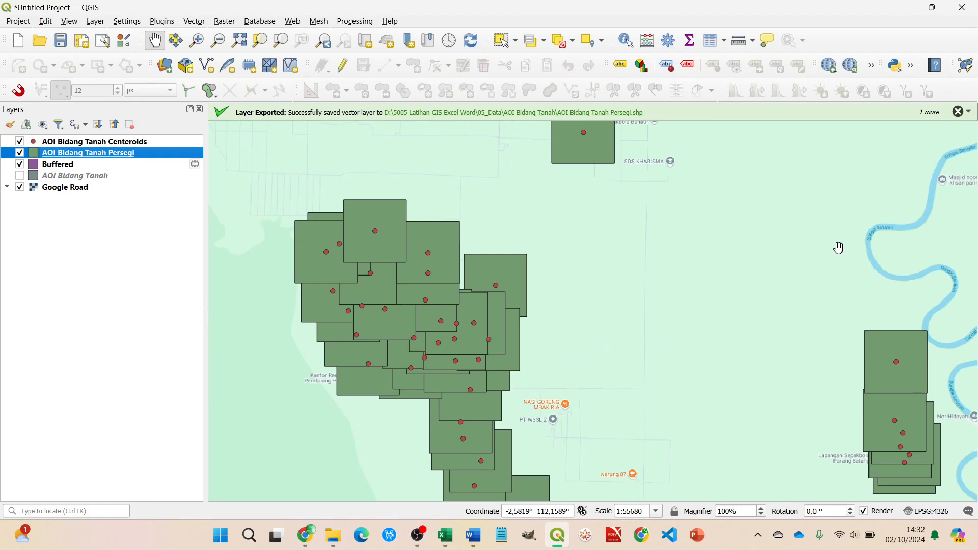
Dismiss the export notifications and examine the exported square buffers across the map area.
click(968, 111)
click(951, 126)
drag(819, 223, 633, 214)
scroll(630, 238, down, 3)
scroll(630, 238, up, 3)
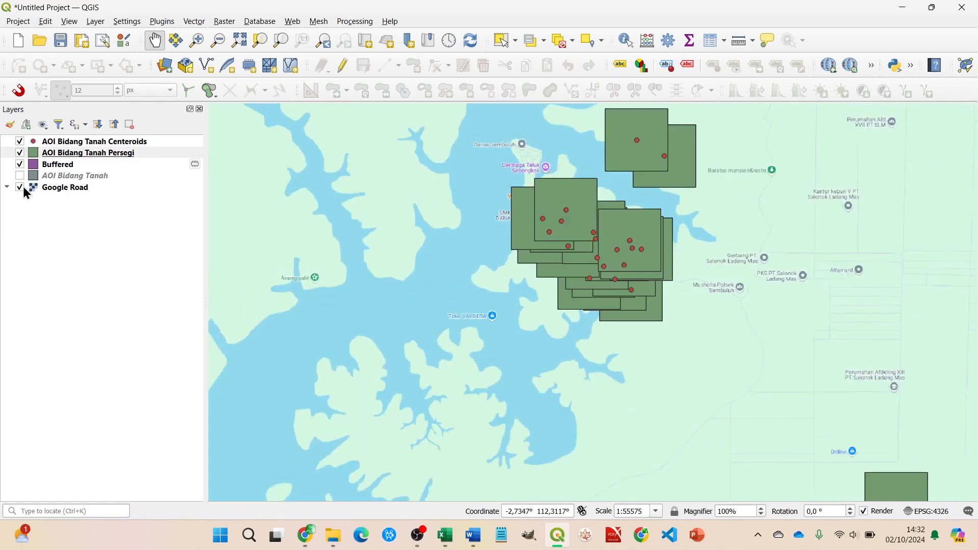
Hide the AOI Bidang Tanah Persegi, AOI Bidang Tanah Centeroids and Buffered layers, leaving only the basemap shown.
click(20, 153)
click(20, 141)
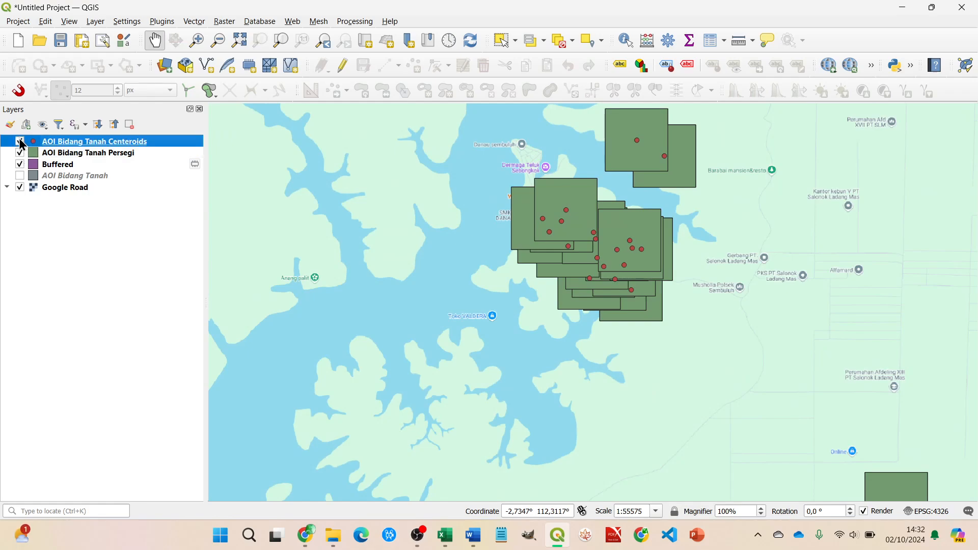
click(20, 164)
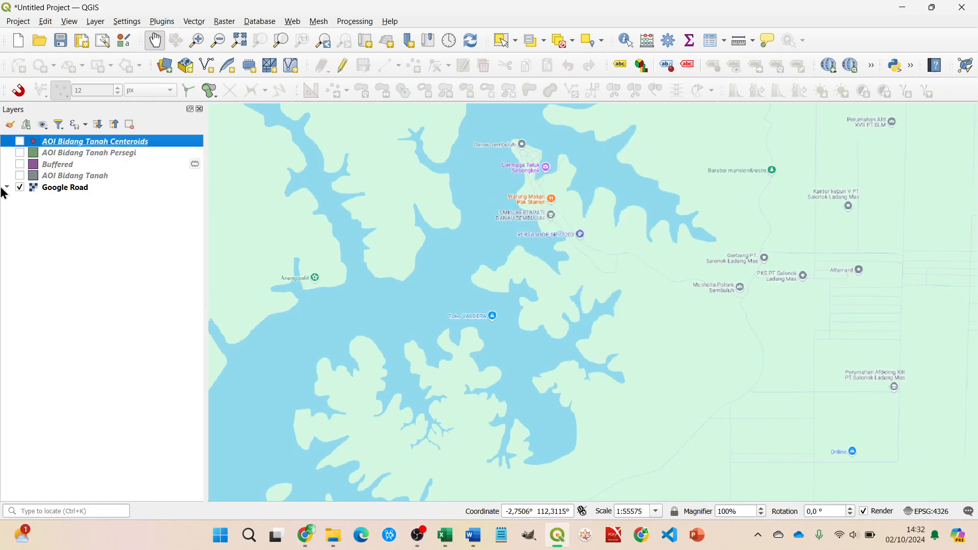
Add the Google Hybrid basemap from QuickMapServices and show it in place of Google Road.
click(71, 191)
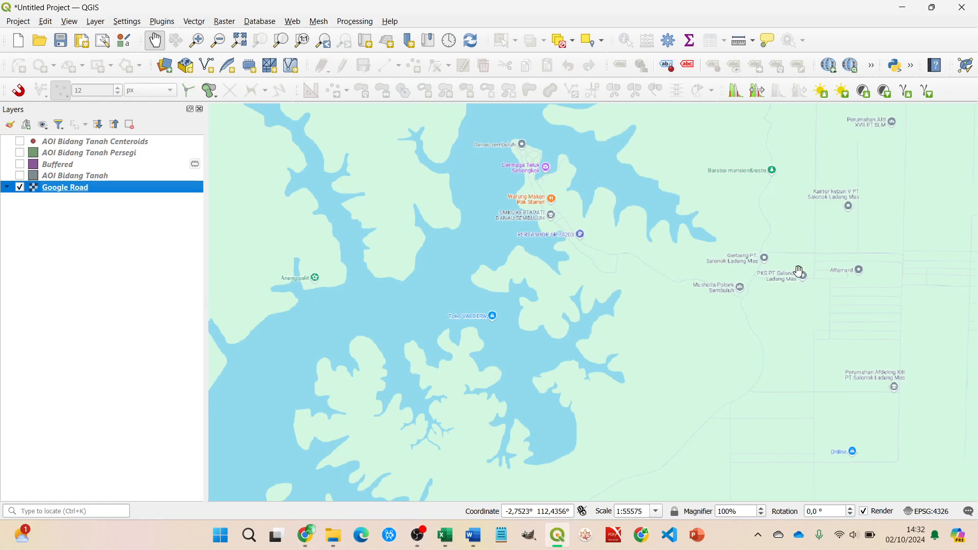
click(297, 26)
mouse_move(346, 51)
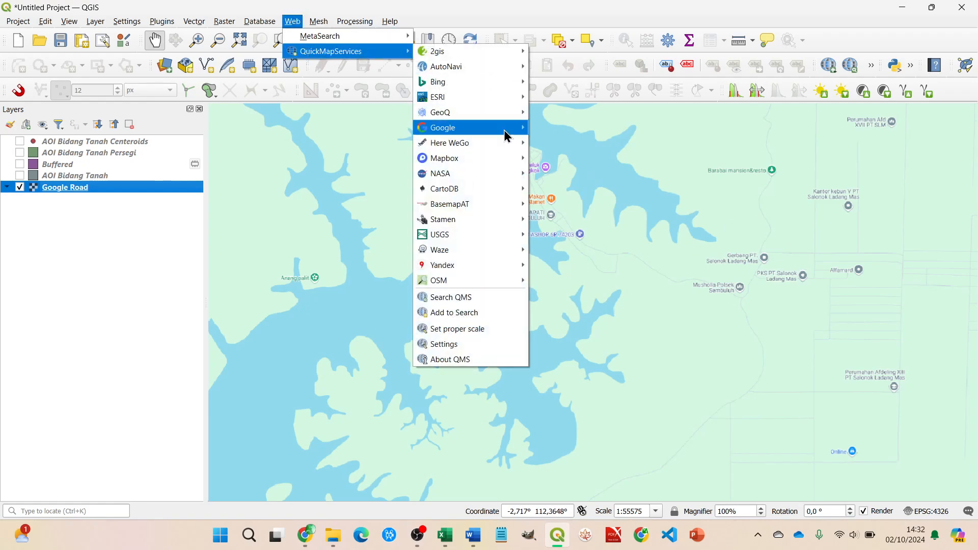
mouse_move(508, 135)
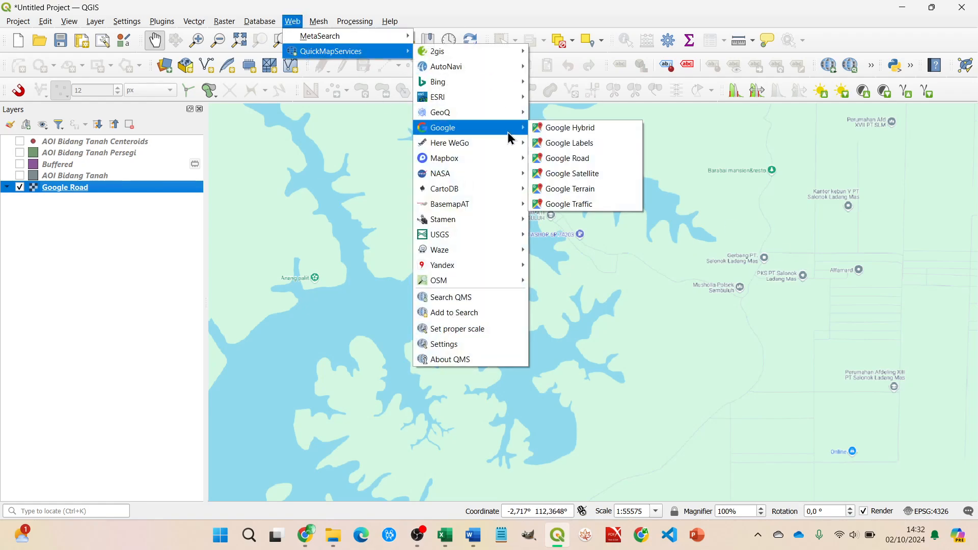
click(569, 128)
click(20, 187)
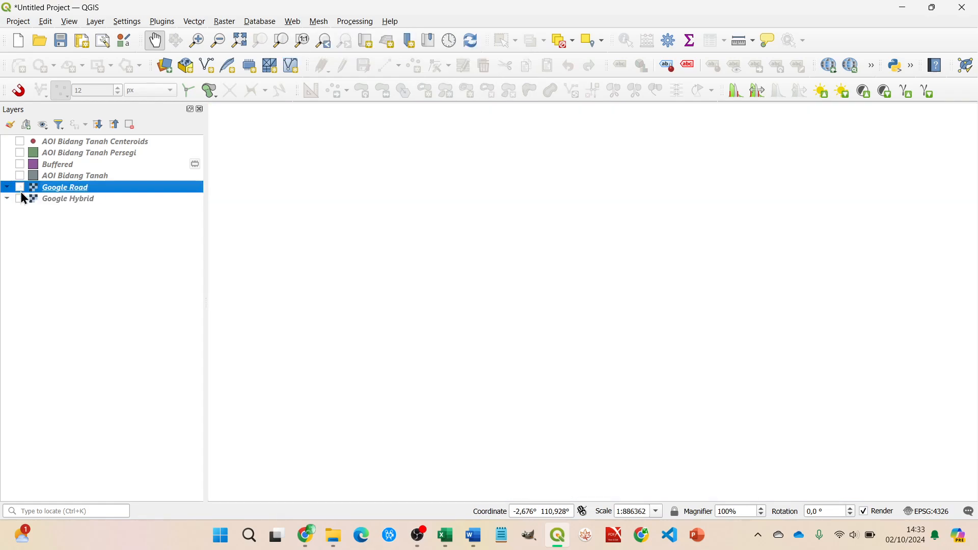
click(21, 199)
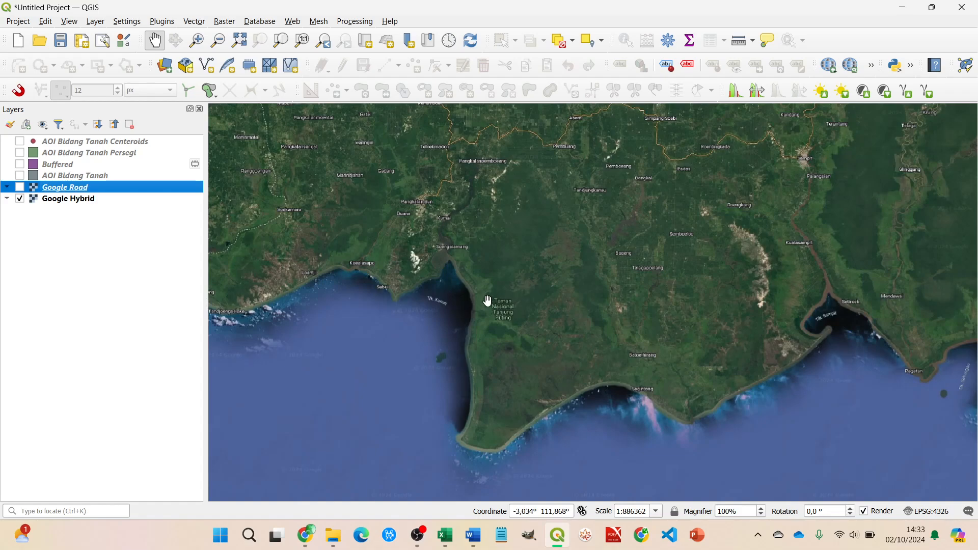
click(71, 204)
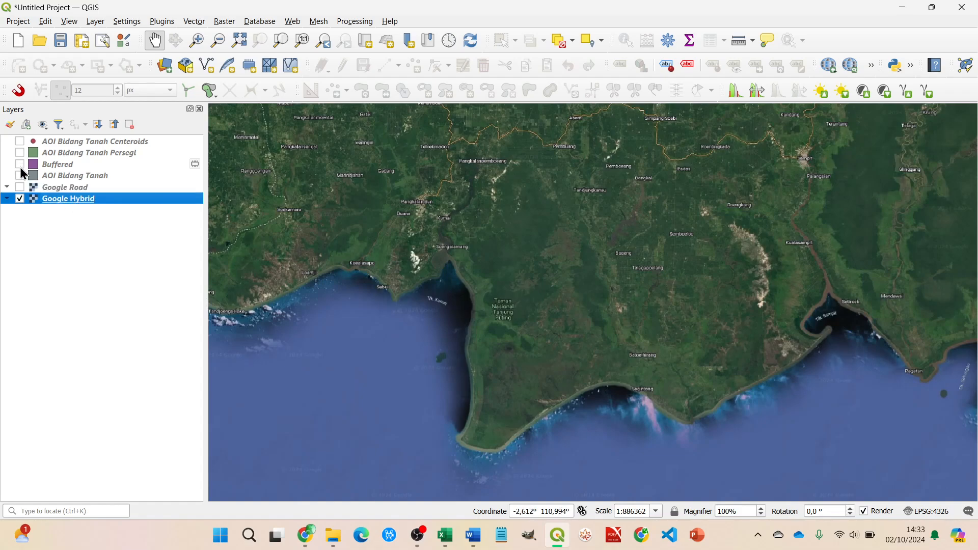
Check the AOI Bidang Tanah parcels over the imagery, hide them again and show the AOI Bidang Tanah Persegi layer.
click(20, 175)
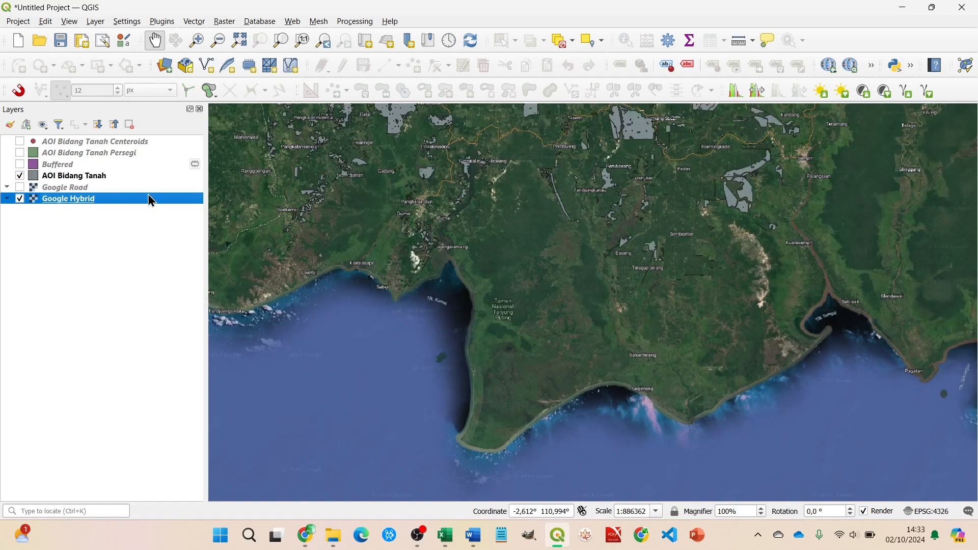
click(20, 176)
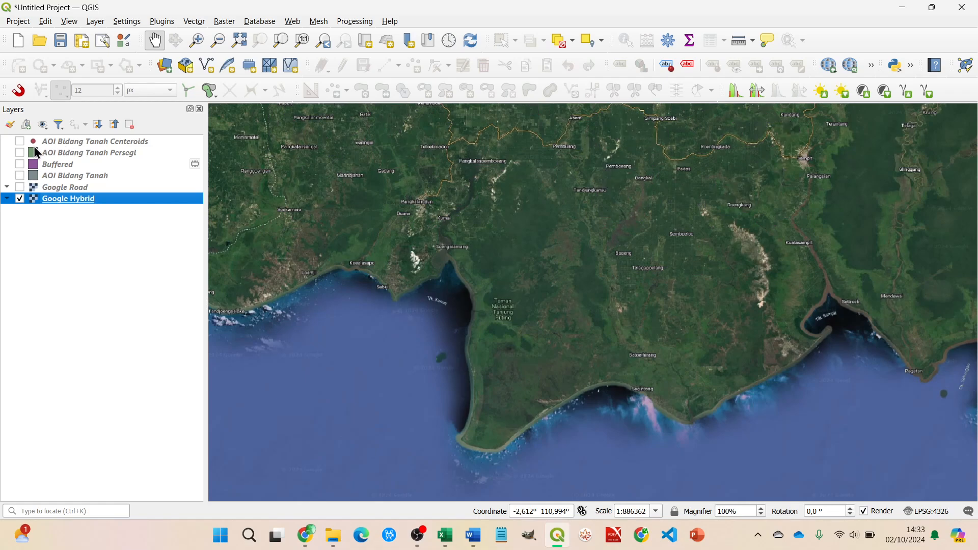
click(20, 152)
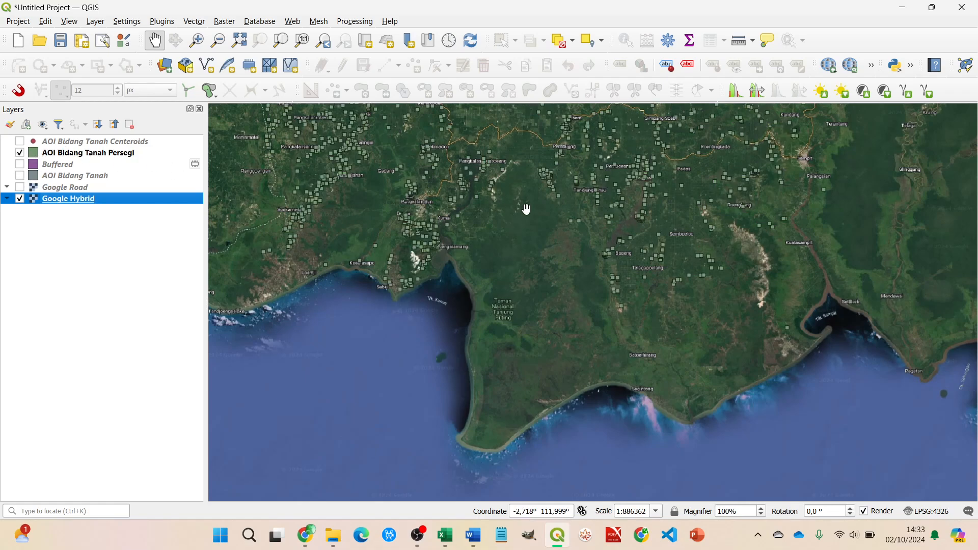
Examine the AOI Bidang Tanah Persegi squares over the satellite imagery, up close around the Kumai coast and across the wider area.
drag(517, 207, 508, 240)
scroll(468, 245, up, 3)
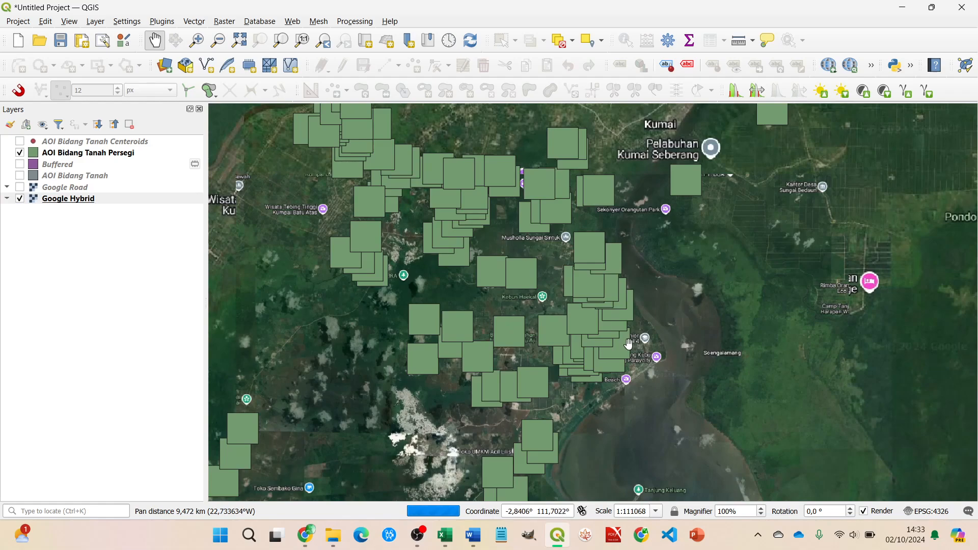
scroll(625, 344, up, 1)
scroll(641, 368, up, 1)
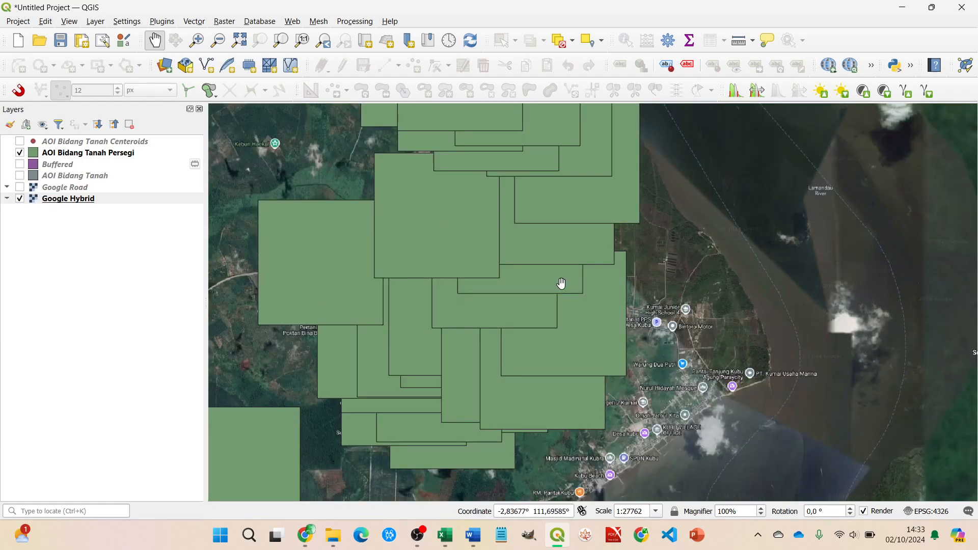
scroll(619, 330, down, 4)
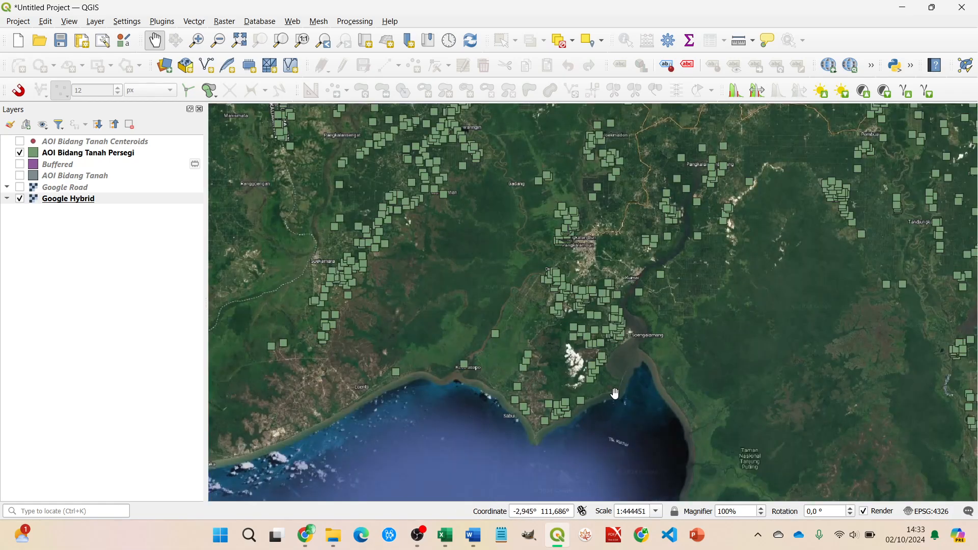
drag(615, 394, 597, 328)
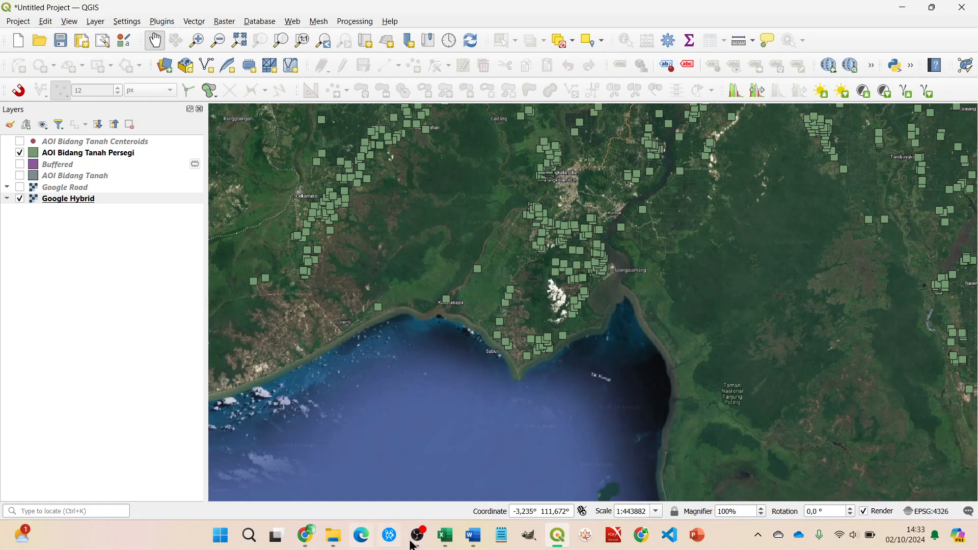
scroll(611, 286, up, 4)
drag(623, 203, 580, 226)
scroll(580, 225, up, 2)
scroll(629, 235, down, 3)
scroll(663, 268, up, 1)
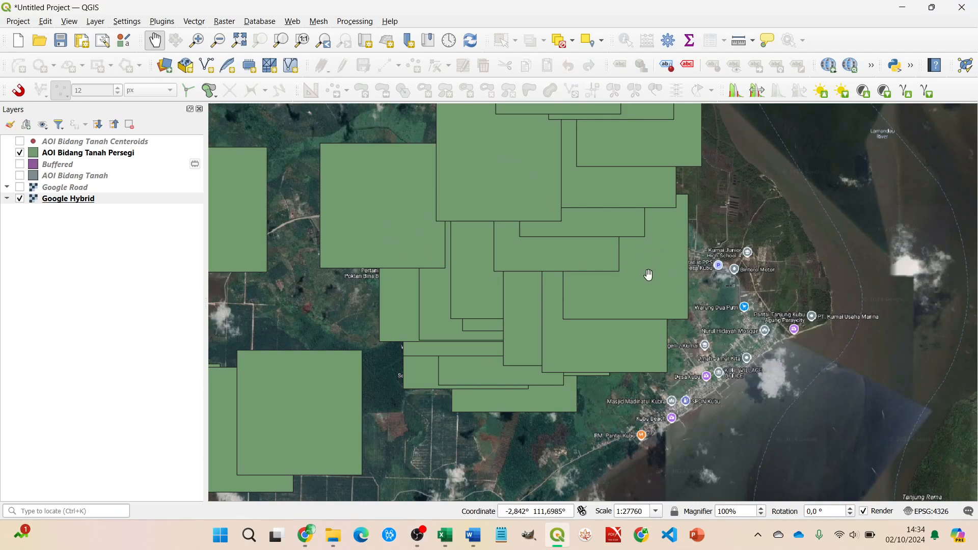
Select the easternmost partly overlapped square beside Kumai Junior High School in the AOI Bidang Tanah Persegi layer.
click(86, 153)
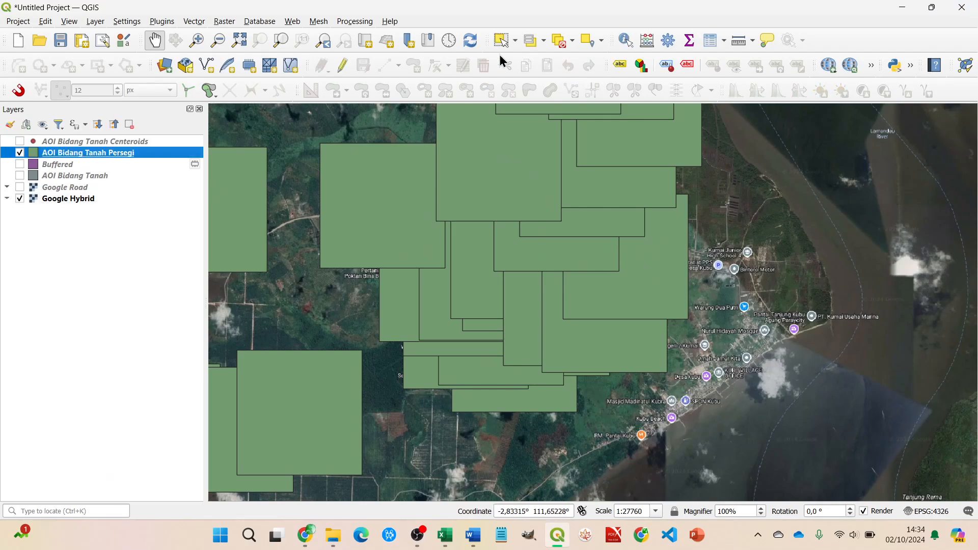
click(506, 41)
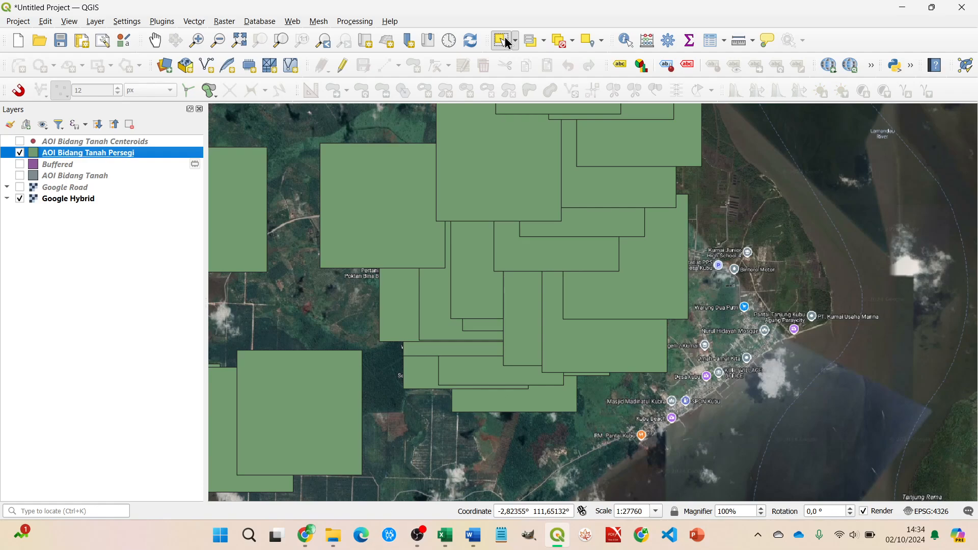
click(658, 268)
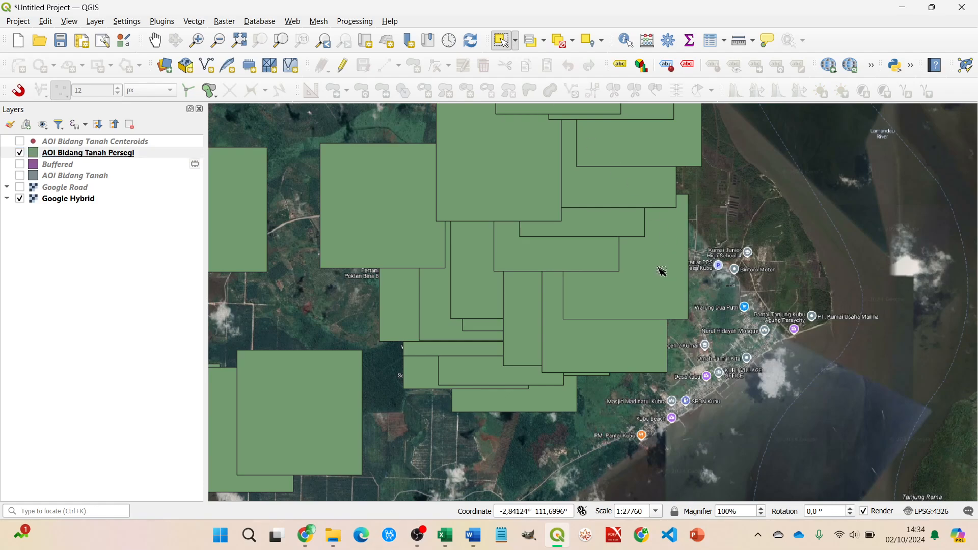
Export only the selected square as the ESRI Shapefile AOI 1 in EPSG:3857, in the AOI Bidang Tanah folder.
click(93, 152)
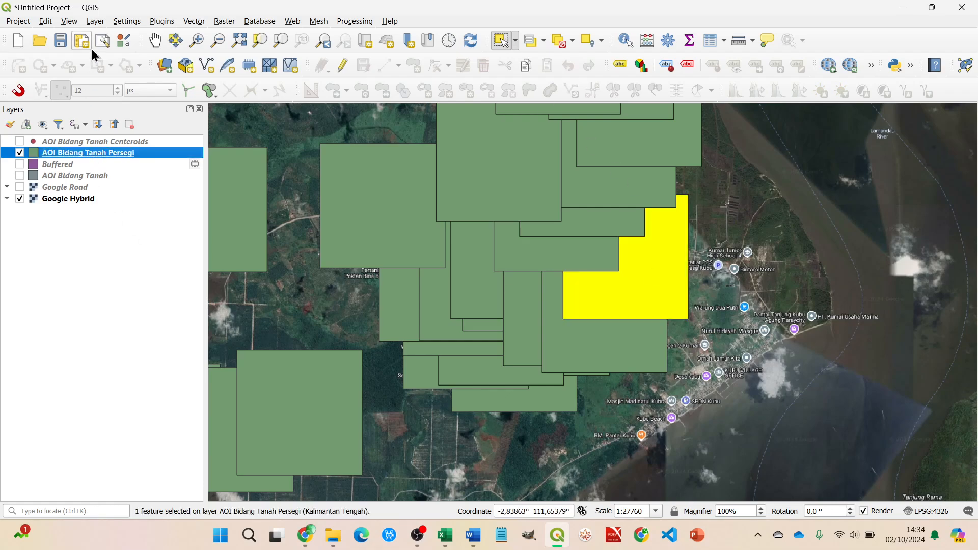
click(94, 22)
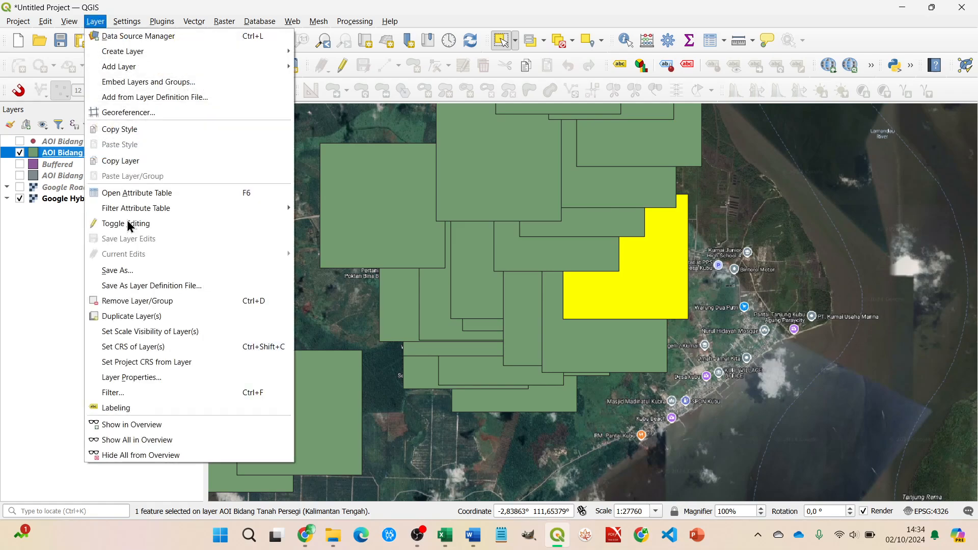
click(142, 271)
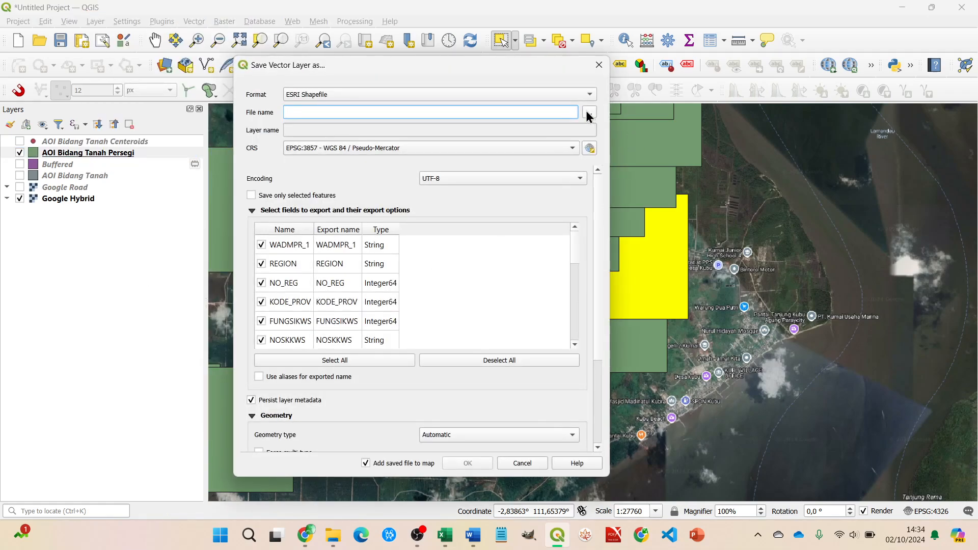
click(589, 113)
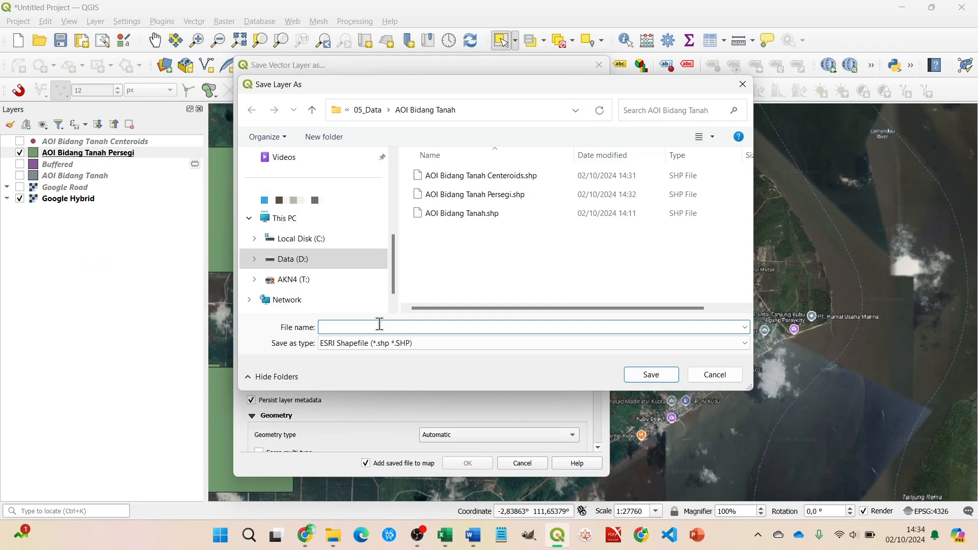
text(A)
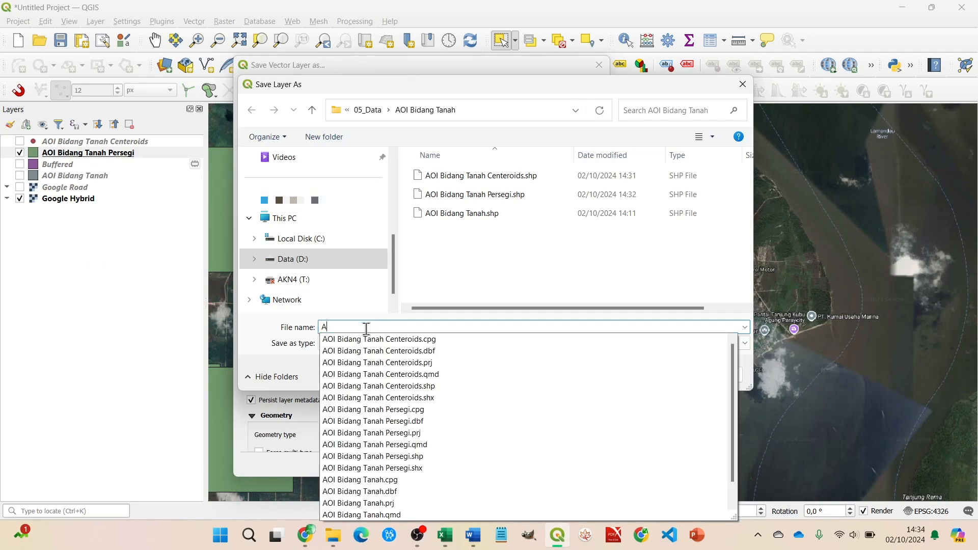
text(OI 1)
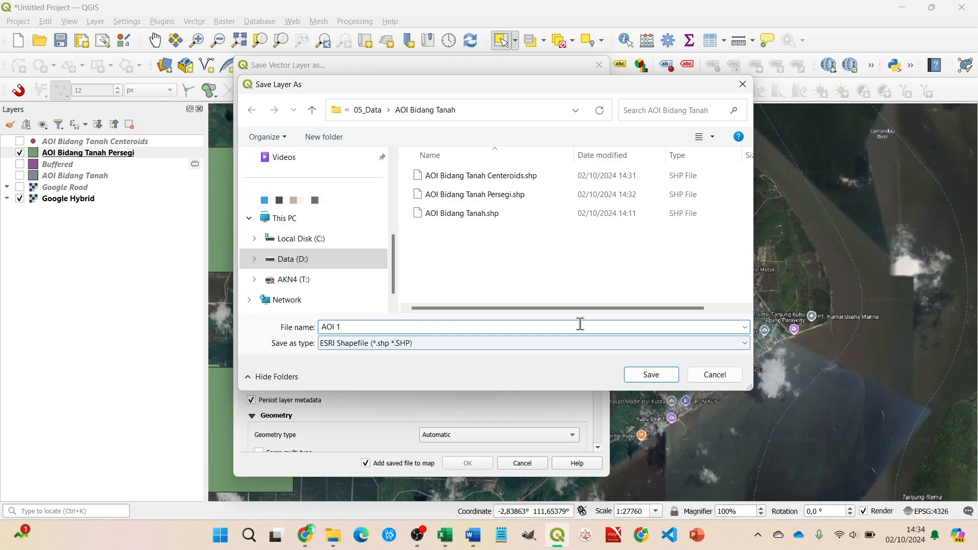
click(664, 382)
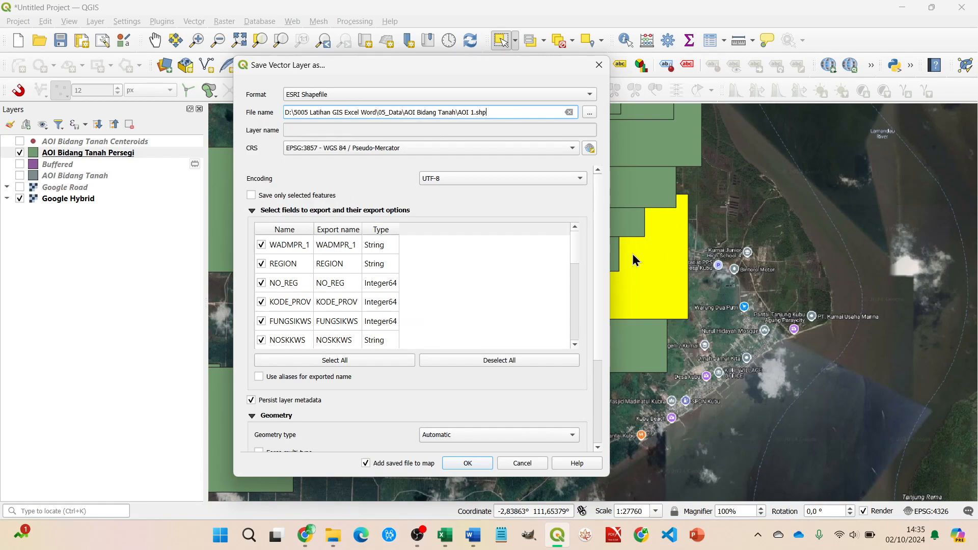
click(252, 195)
click(468, 464)
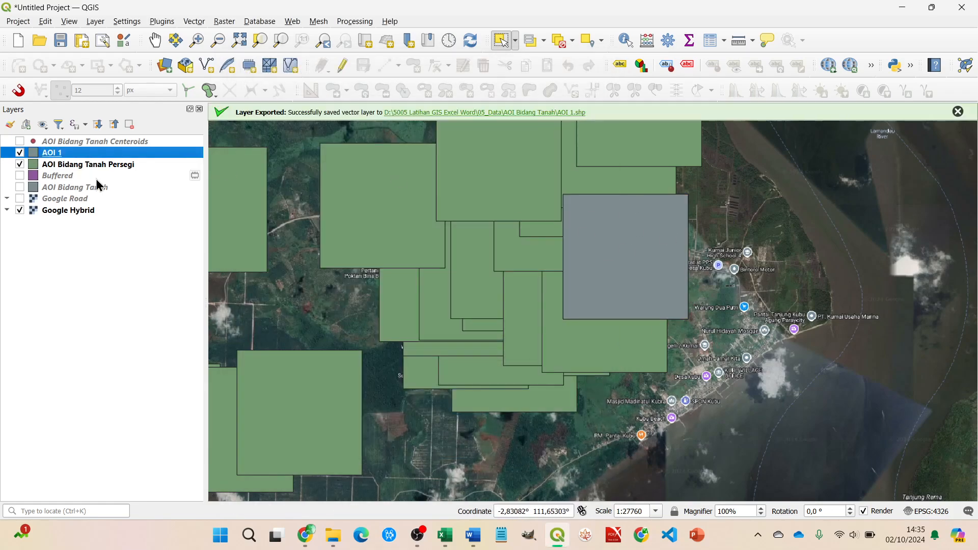
Hide the AOI Bidang Tanah Persegi layer and toggle AOI 1 off and on to inspect the imagery beneath its square.
click(20, 164)
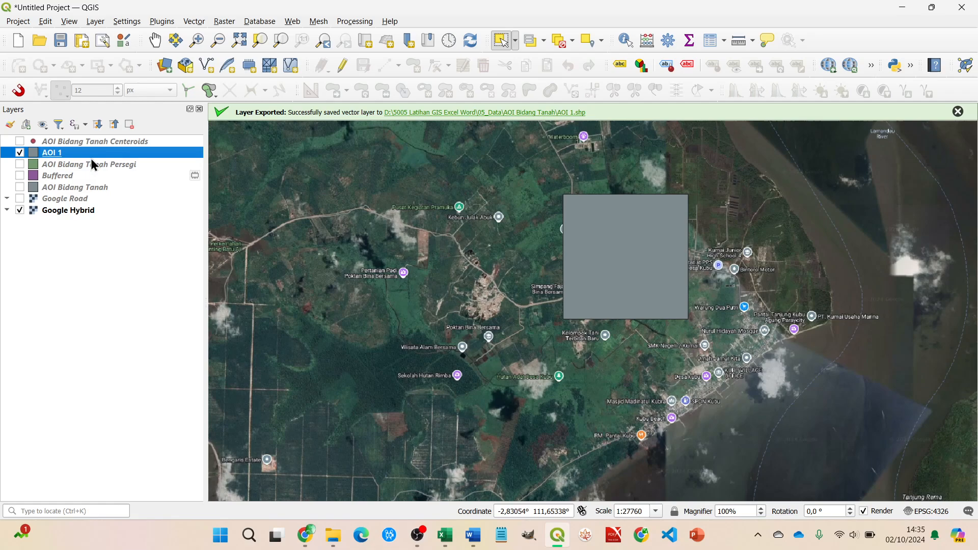
click(20, 154)
click(21, 153)
click(20, 154)
scroll(579, 301, up, 2)
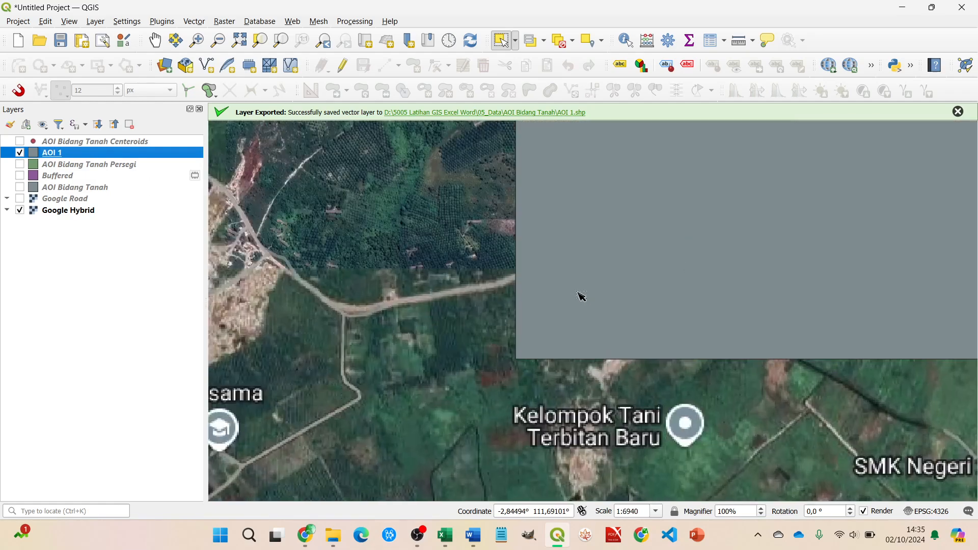
click(21, 153)
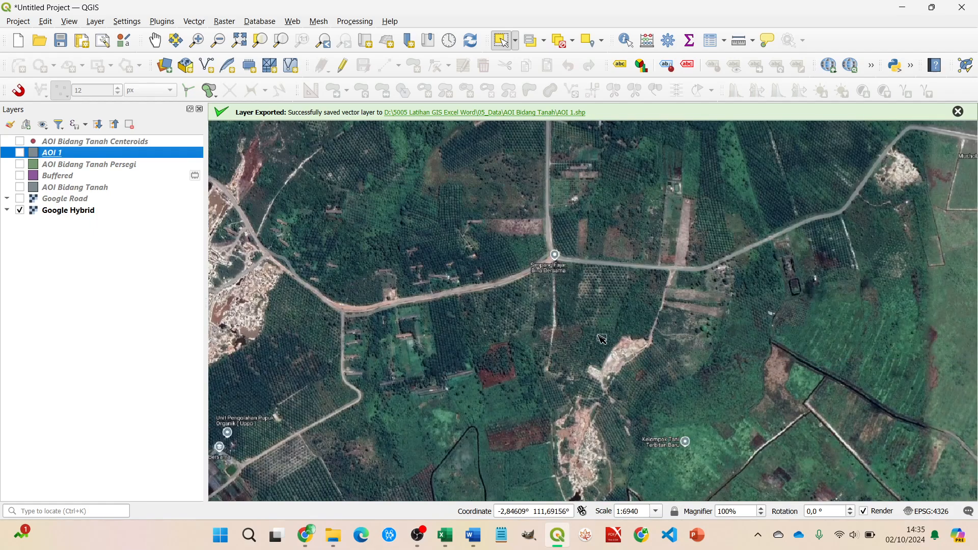
click(21, 153)
scroll(601, 295, down, 2)
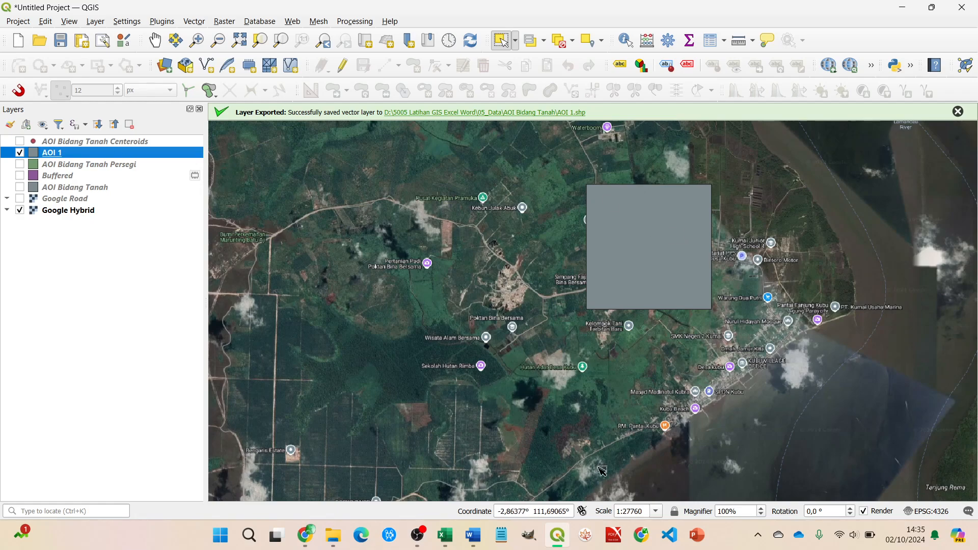
Switch to File Explorer and copy the six AOI 1 files, from AOI 1.cpg to AOI 1.shx, in the AOI Bidang Tanah folder.
mouse_move(333, 535)
click(515, 469)
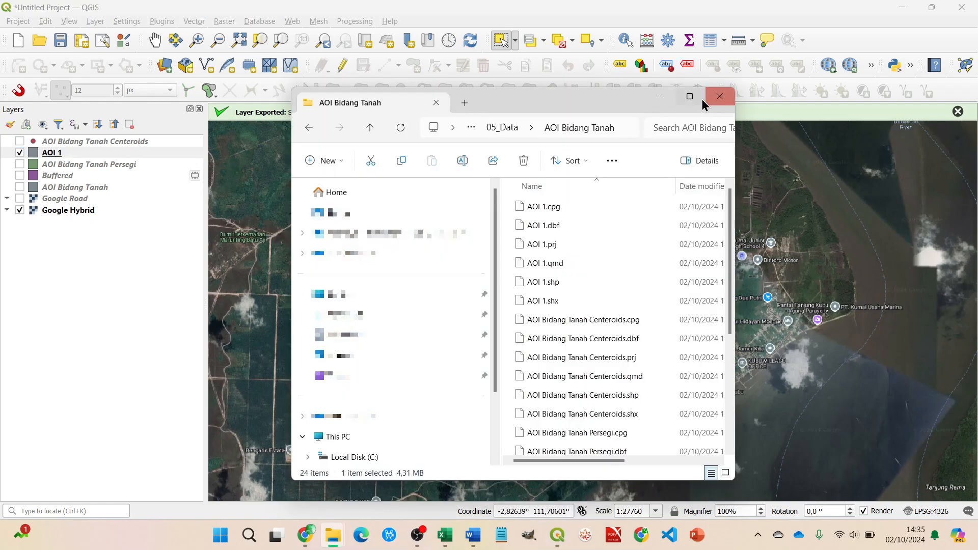
click(690, 98)
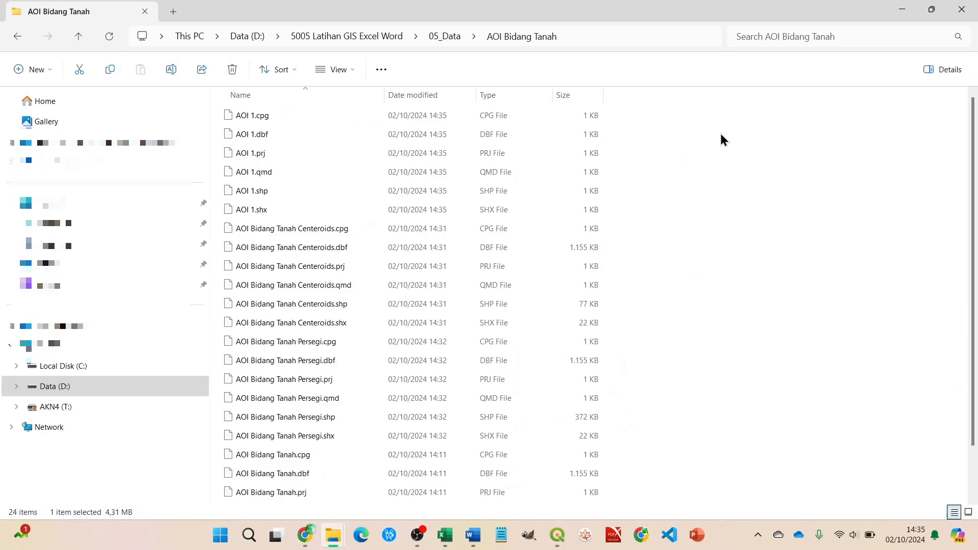
click(274, 115)
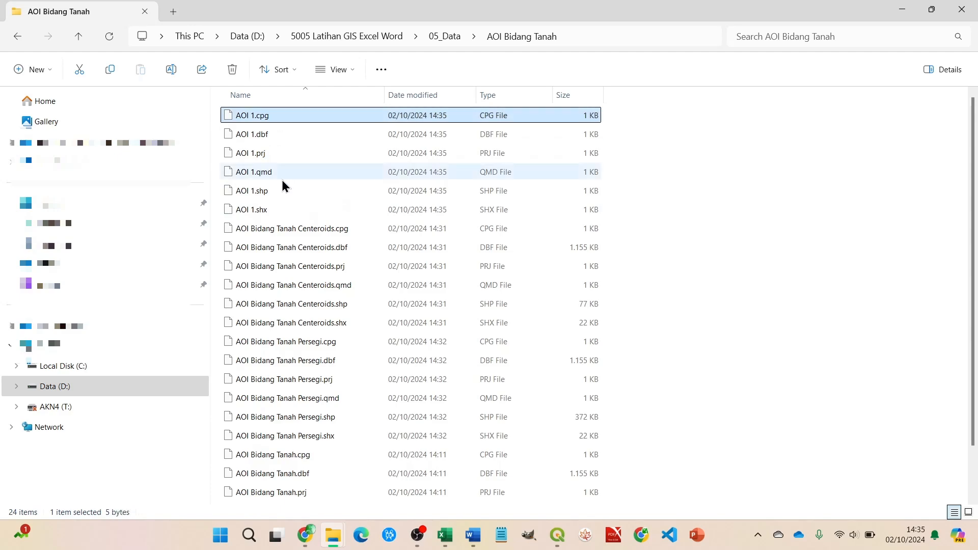
shift+click(279, 210)
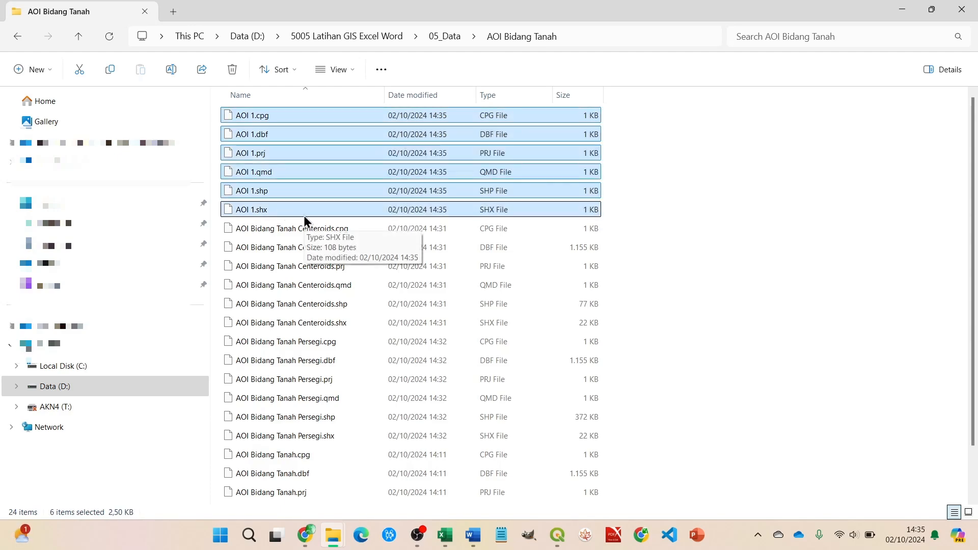
Create a new subfolder in AOI Bidang Tanah and paste the six copied AOI 1 files into it.
click(683, 198)
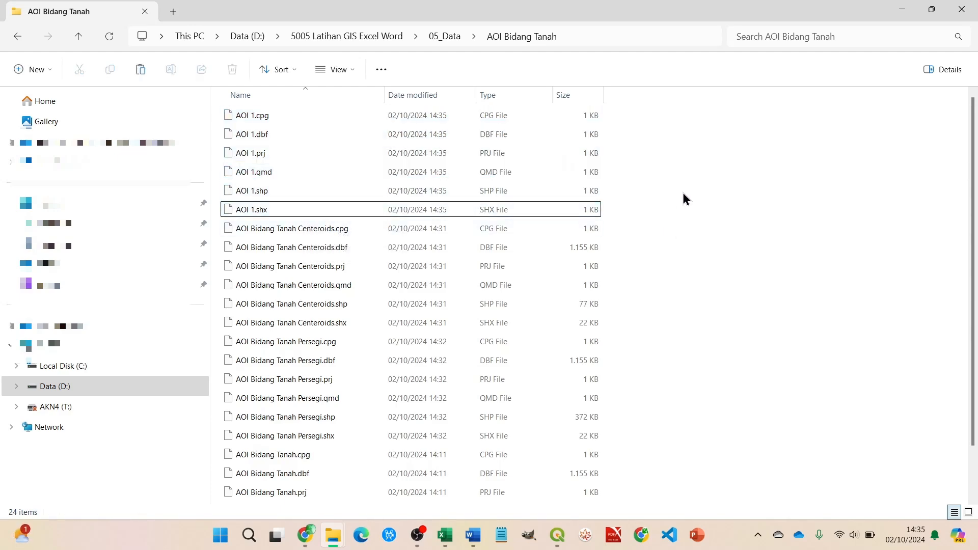
click(23, 65)
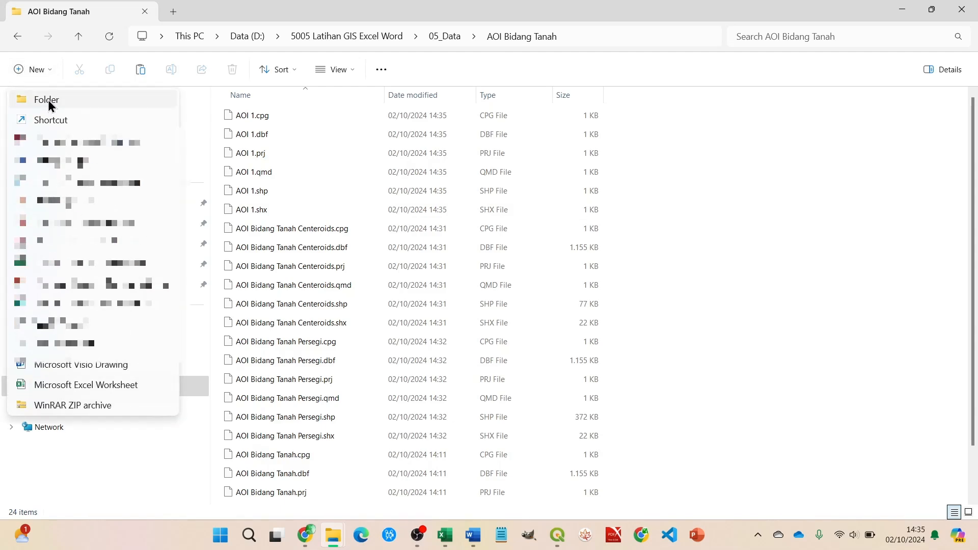
click(48, 100)
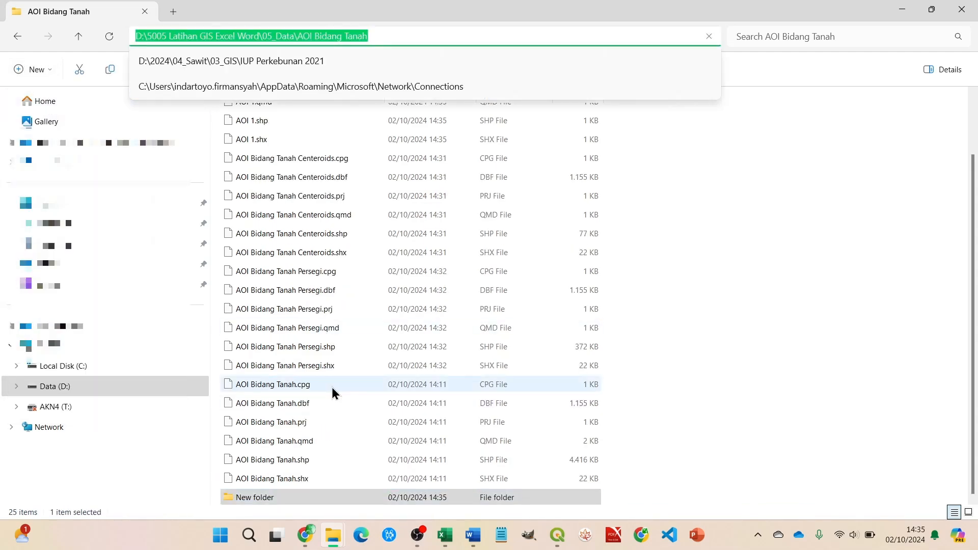
click(248, 499)
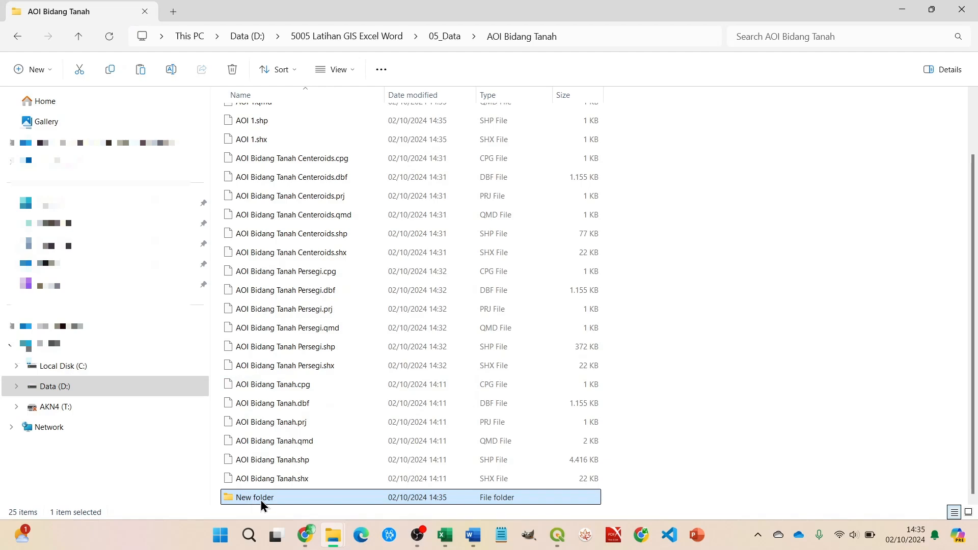
double_click(261, 500)
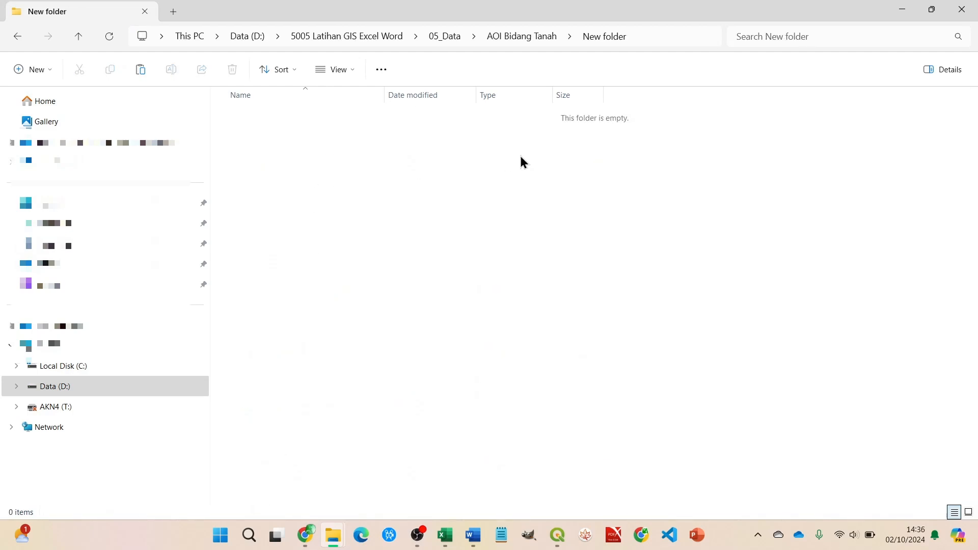
right_click(414, 170)
click(428, 186)
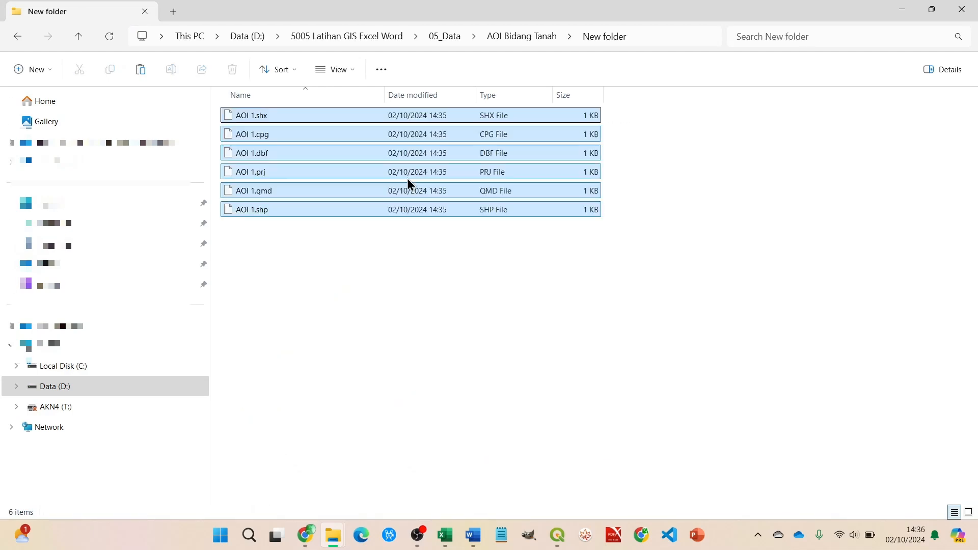
click(371, 228)
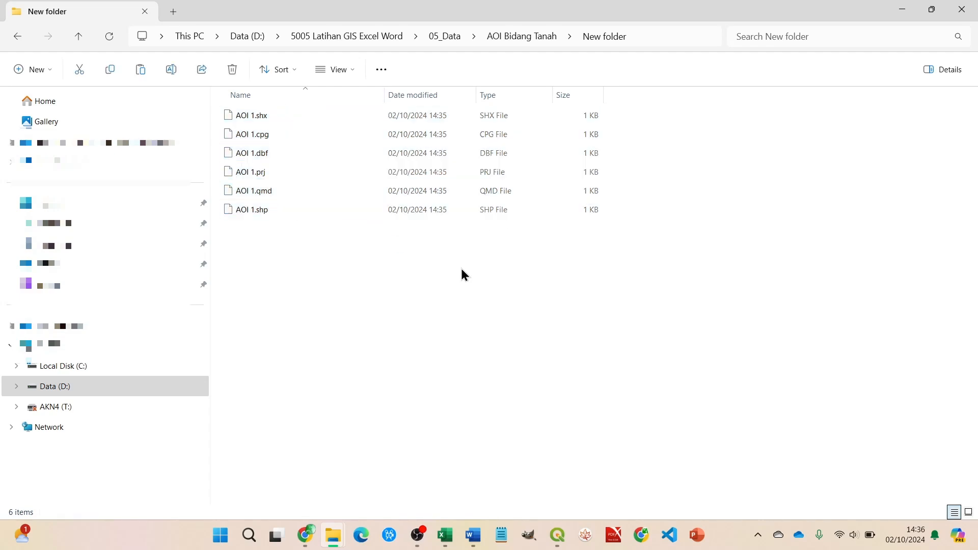
Return to the AOI Bidang Tanah folder and rename the new subfolder as AOI 1.
click(522, 39)
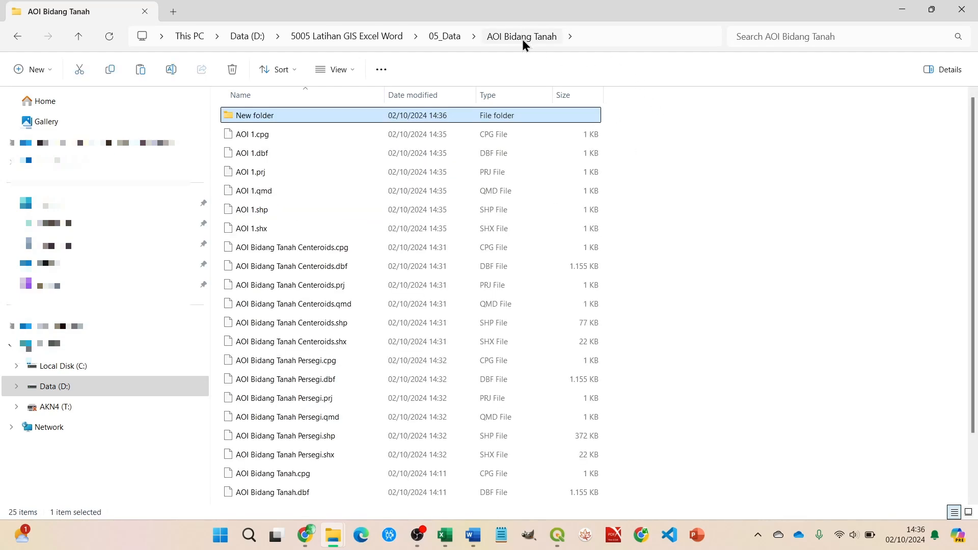
right_click(251, 117)
click(343, 132)
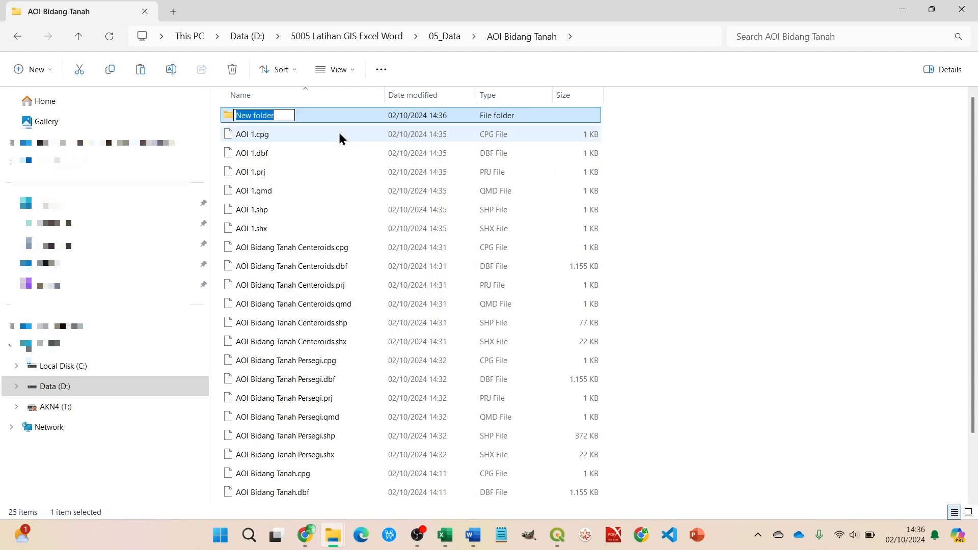
text(AOI 1)
key(Return)
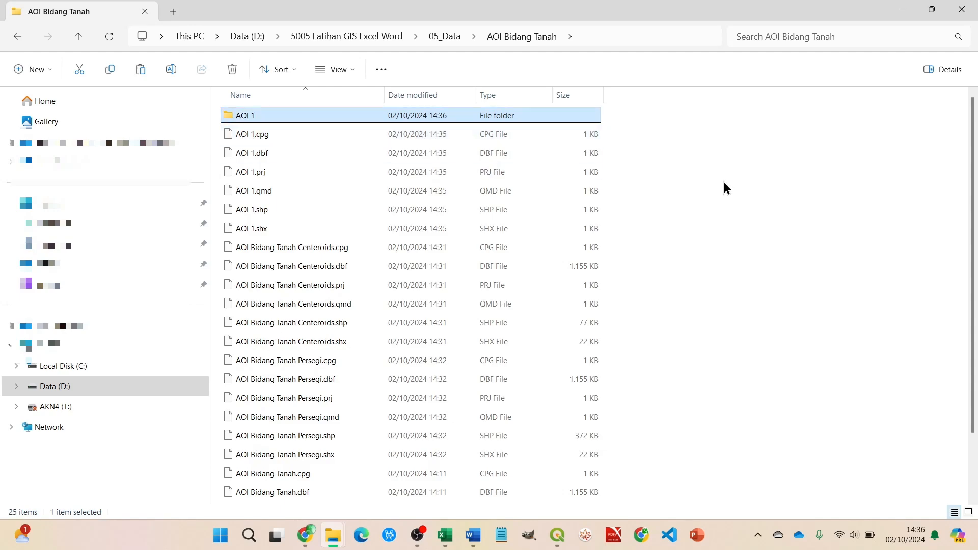
click(726, 188)
Compress the AOI 1 folder to a ZIP file, keeping the name AOI 1.zip.
click(240, 115)
right_click(240, 115)
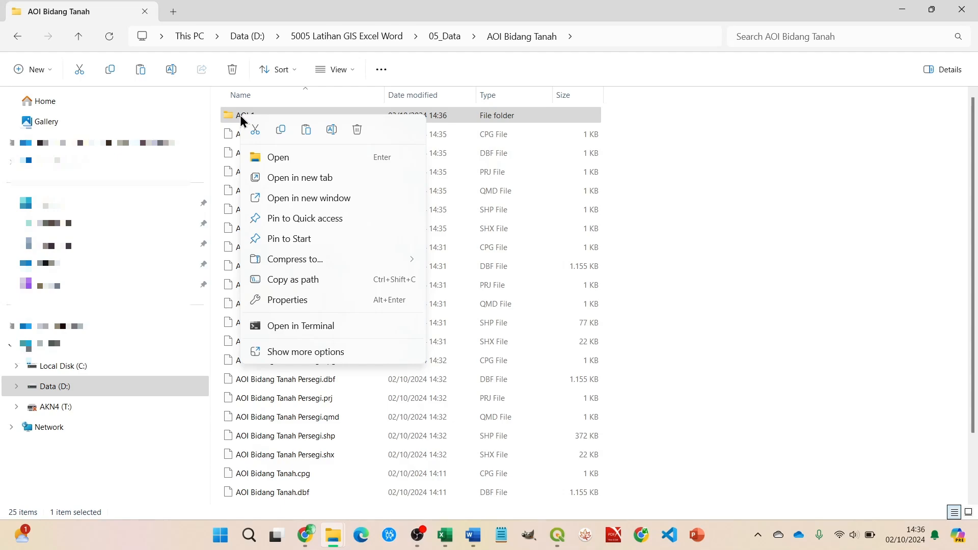
mouse_move(384, 260)
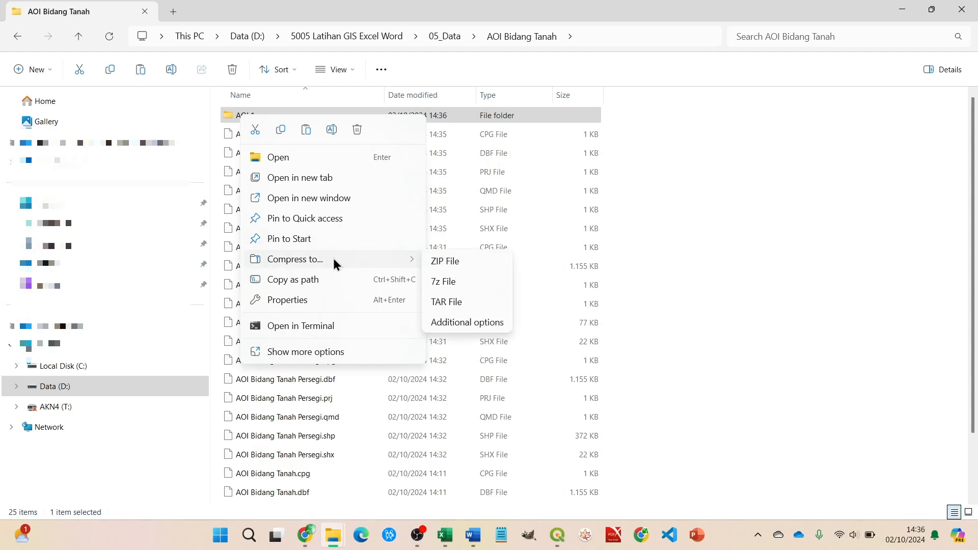
click(447, 261)
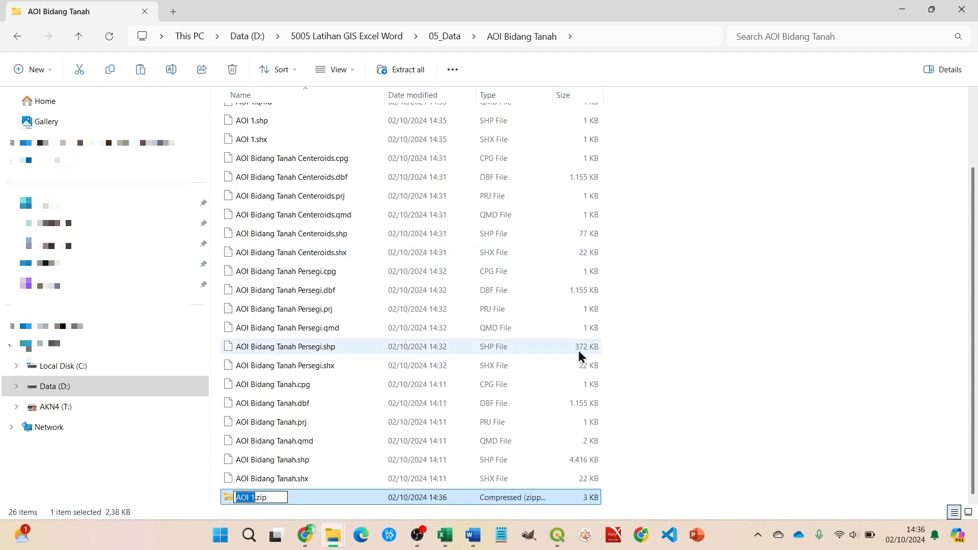
click(880, 316)
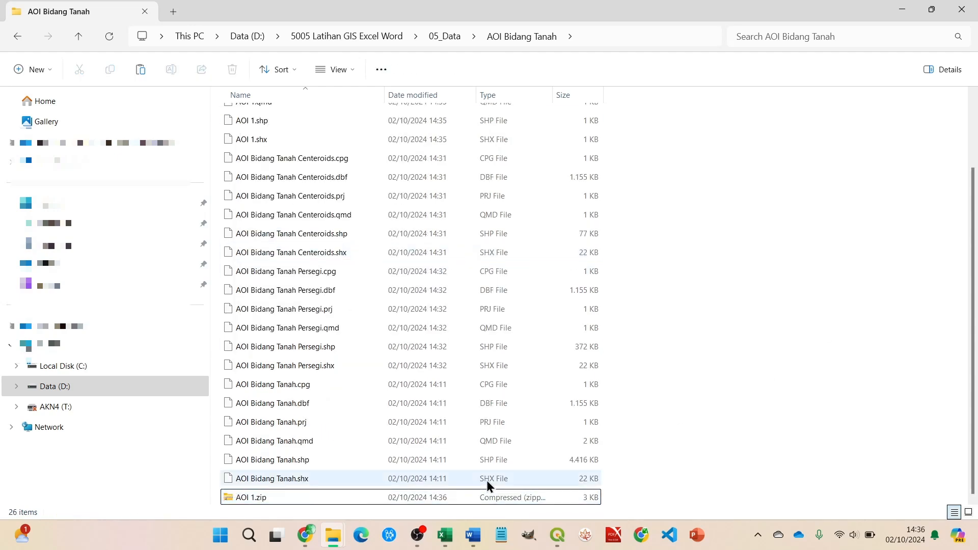
click(256, 499)
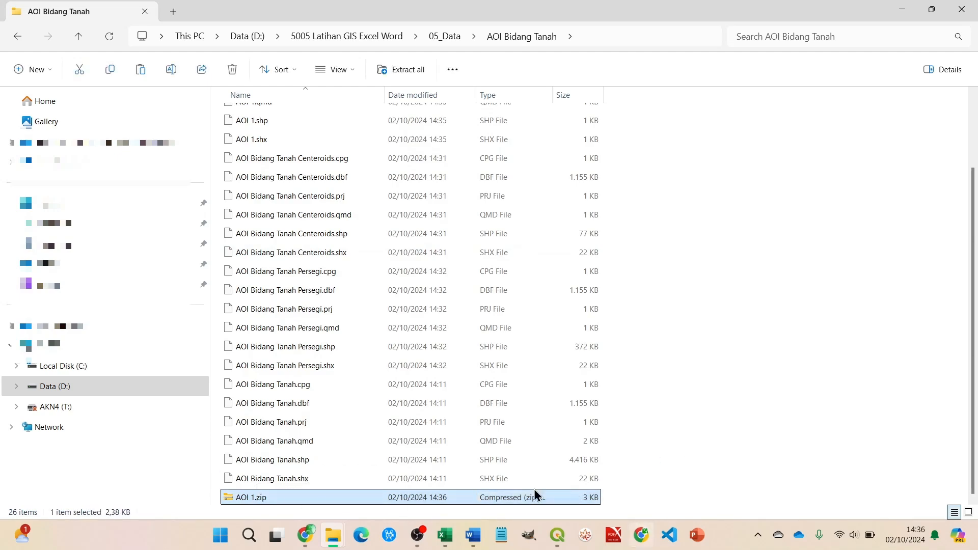
Switch to the BHUMI map in Chrome and open the Infografis Visualisasi Data tool.
click(305, 535)
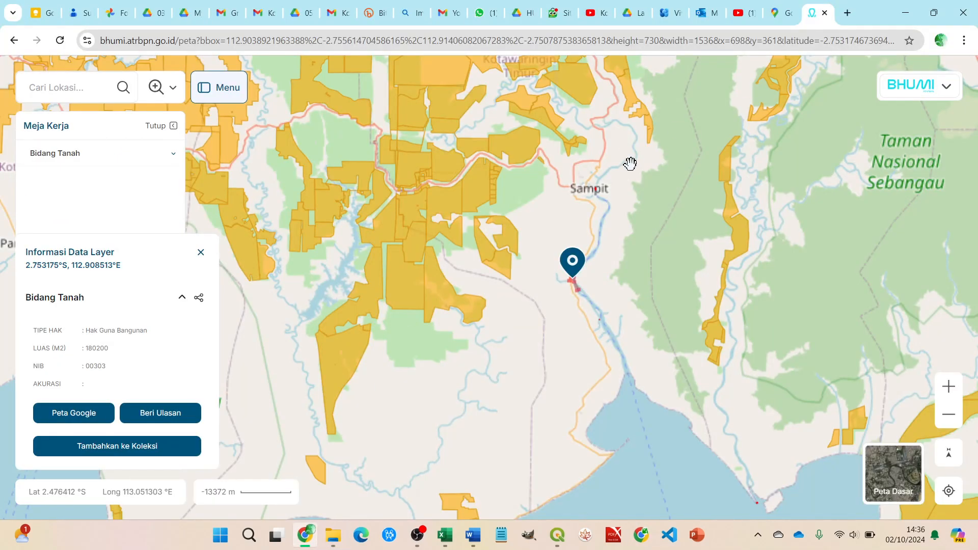
drag(662, 173, 500, 201)
scroll(488, 208, down, 1)
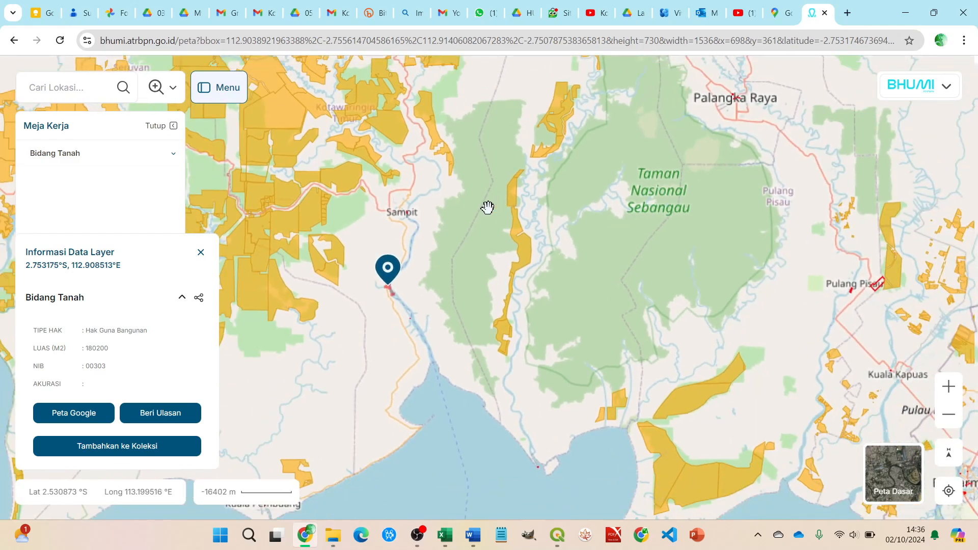
click(948, 89)
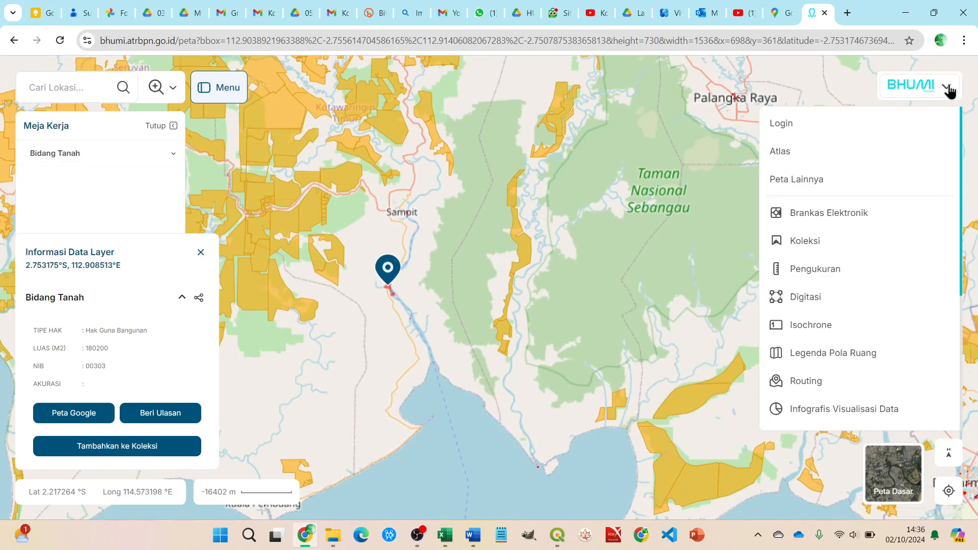
scroll(873, 275, down, 2)
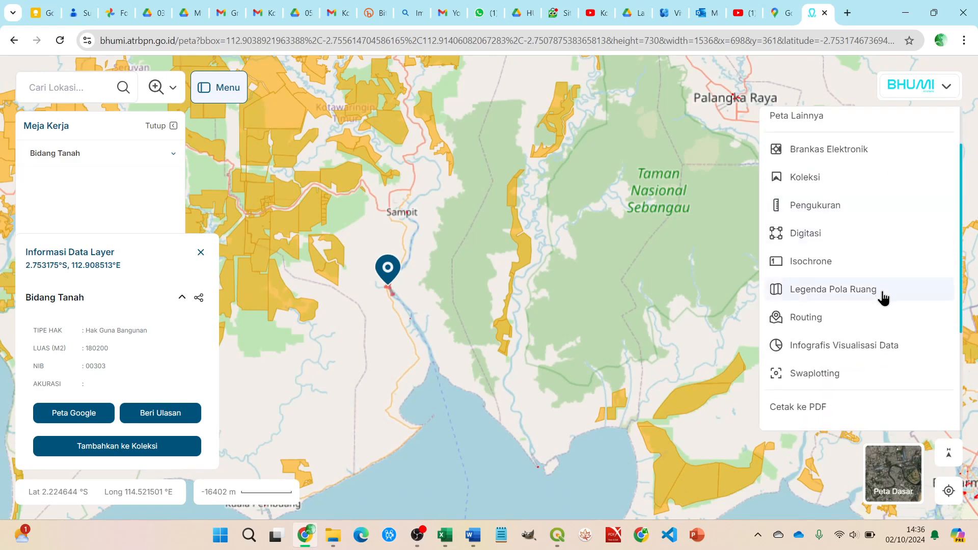
click(837, 356)
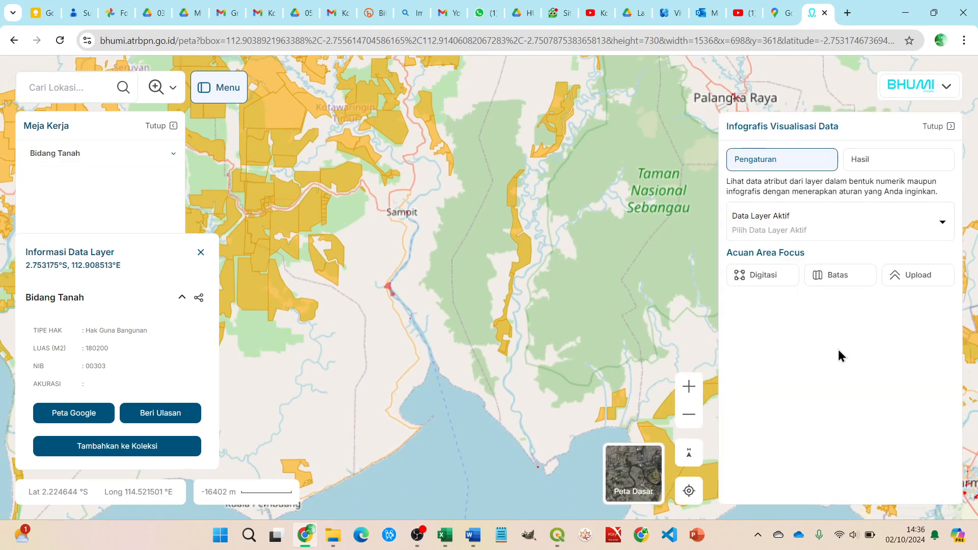
Upload AOI 1.zip from the AOI Bidang Tanah folder in 05_Data as the focus area polygon.
click(918, 283)
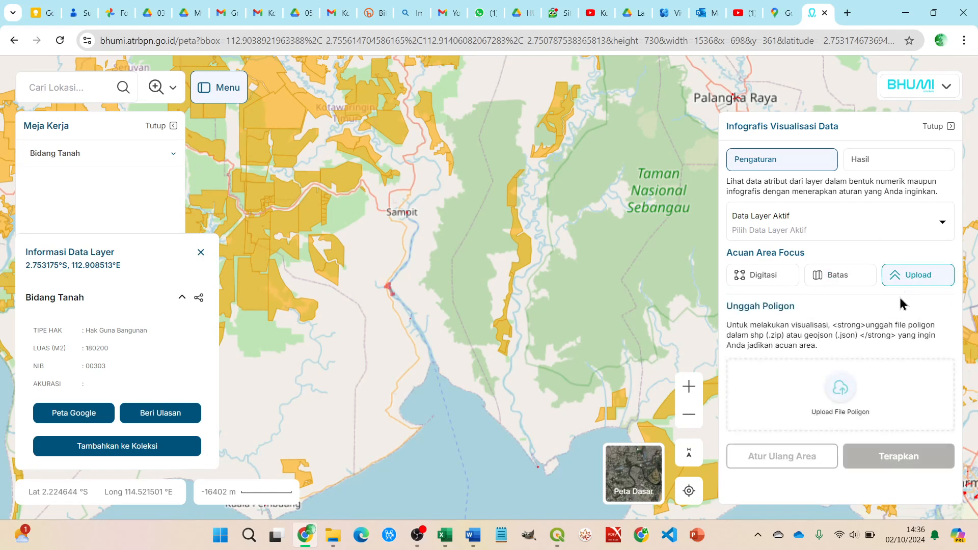
click(843, 392)
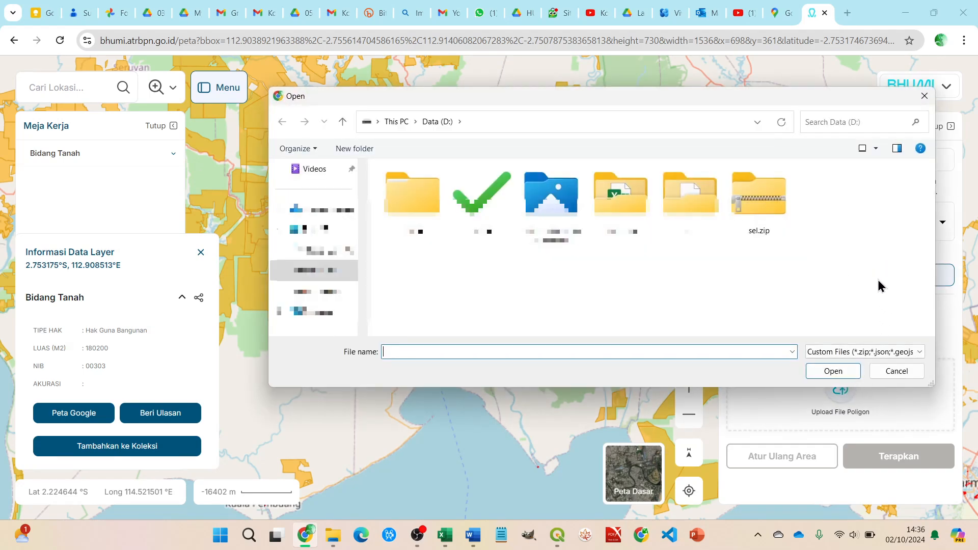
double_click(549, 198)
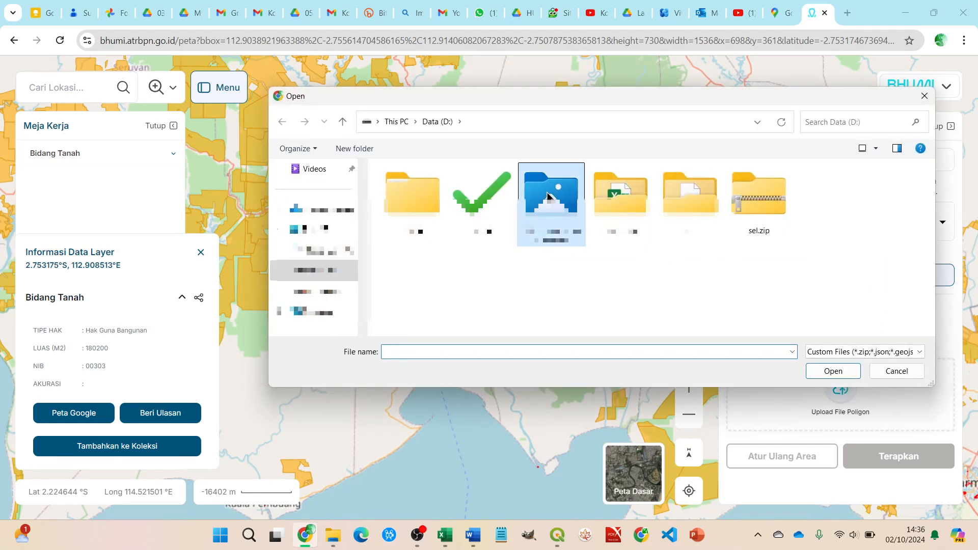
double_click(444, 265)
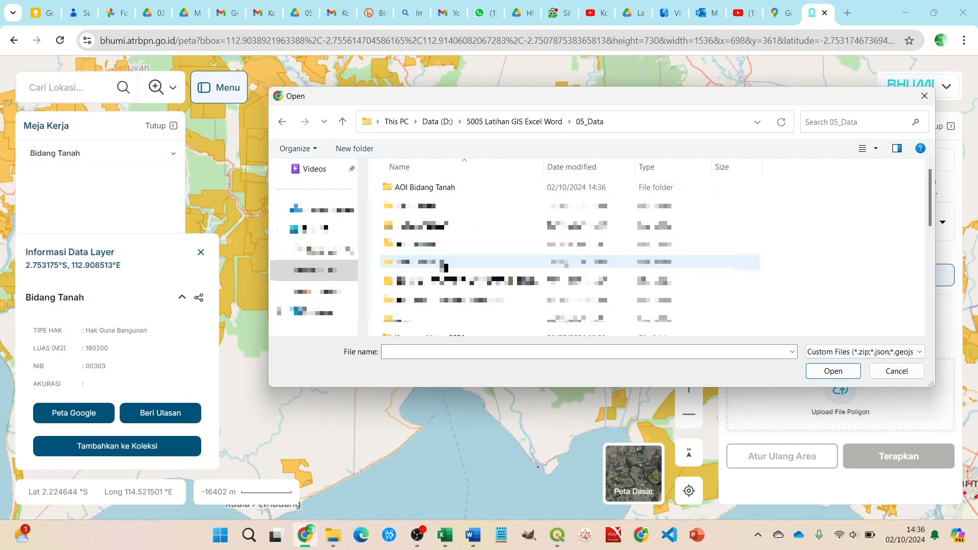
scroll(446, 264, down, 3)
scroll(446, 264, up, 3)
click(444, 187)
double_click(444, 187)
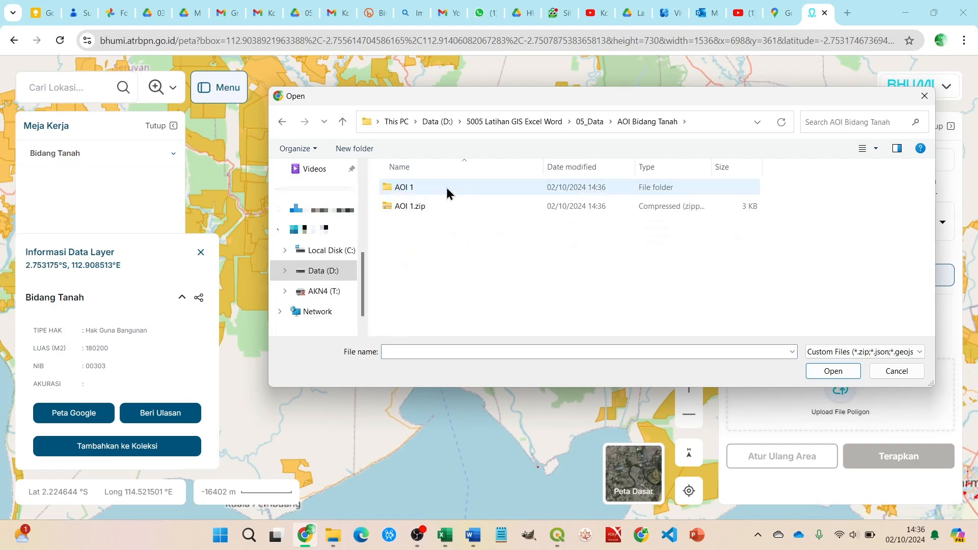
click(414, 209)
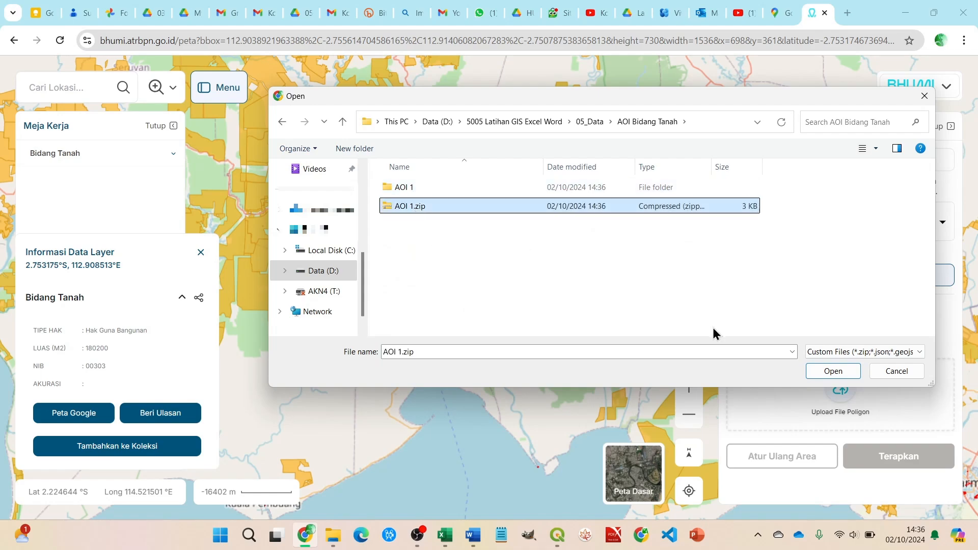
click(830, 371)
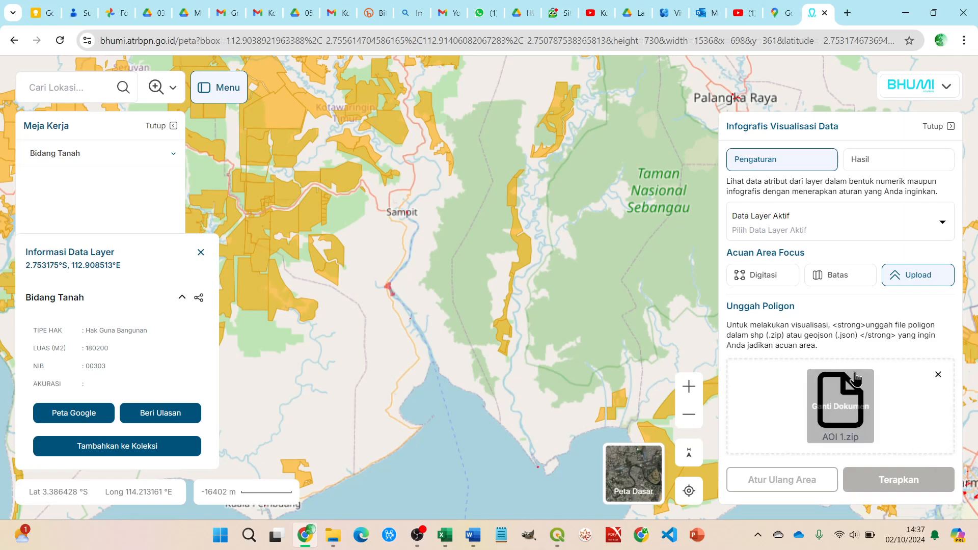
Set the active data layer to Bidang Tanah, apply the infographic, and close its results panel to uncover the map.
click(759, 235)
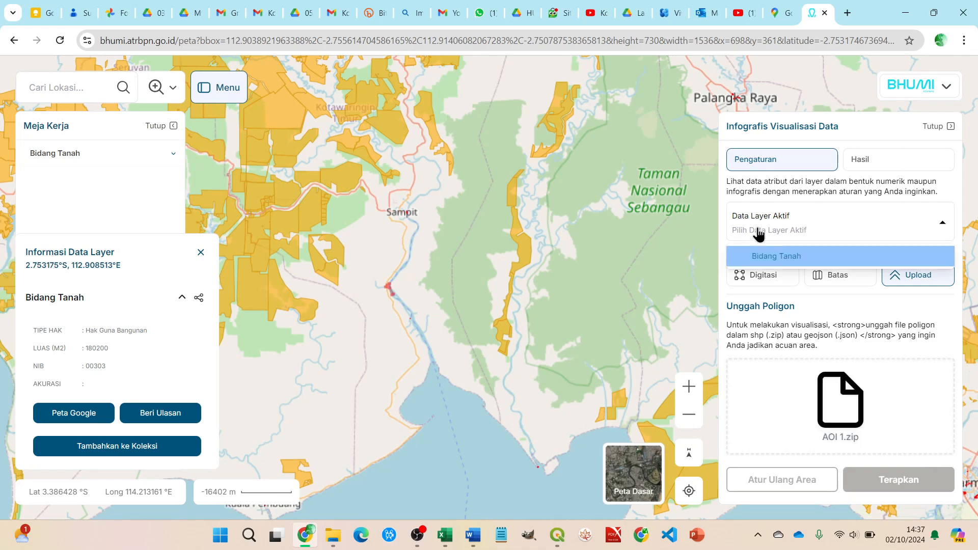
click(788, 259)
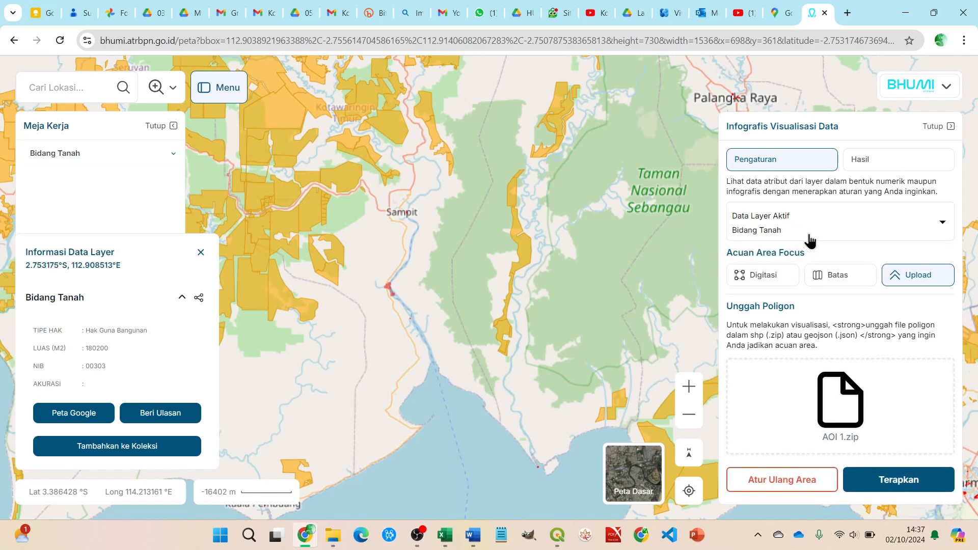
click(898, 481)
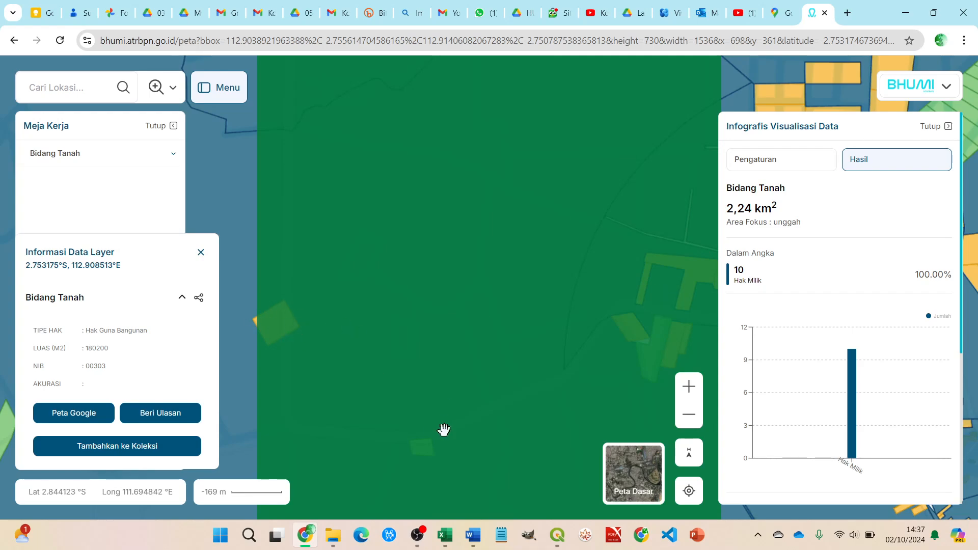
click(949, 127)
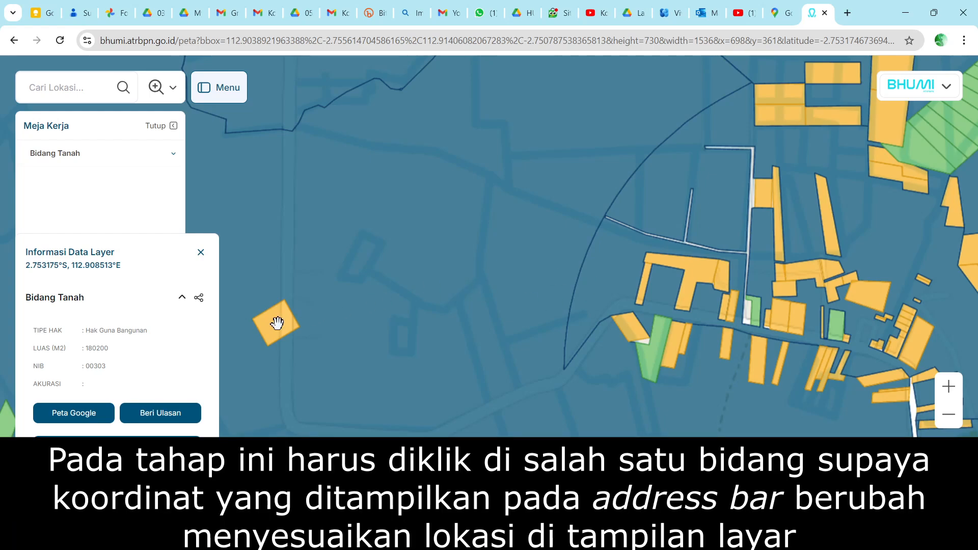
Query the isolated parcel at the uploaded square's western edge and copy the full updated map address.
click(277, 323)
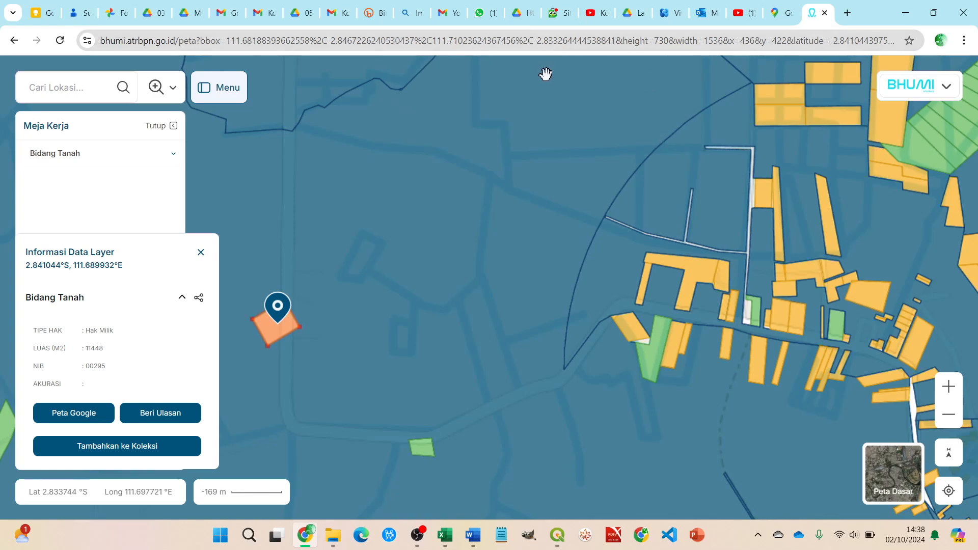
click(532, 44)
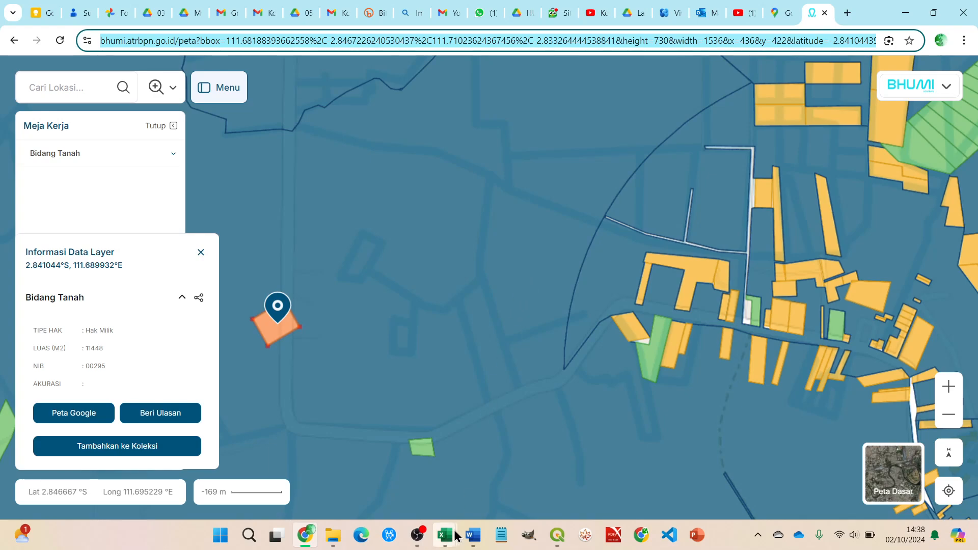
Switch to the Konversi Addres to Koordinat BHUMI workbook in Excel and clear cells B8:C8 below the map address.
mouse_move(457, 535)
click(404, 483)
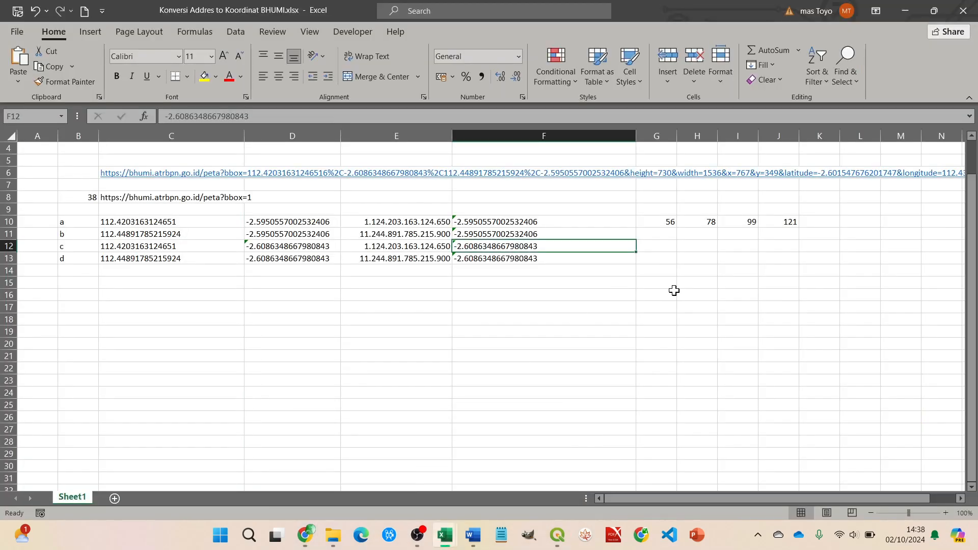
click(710, 306)
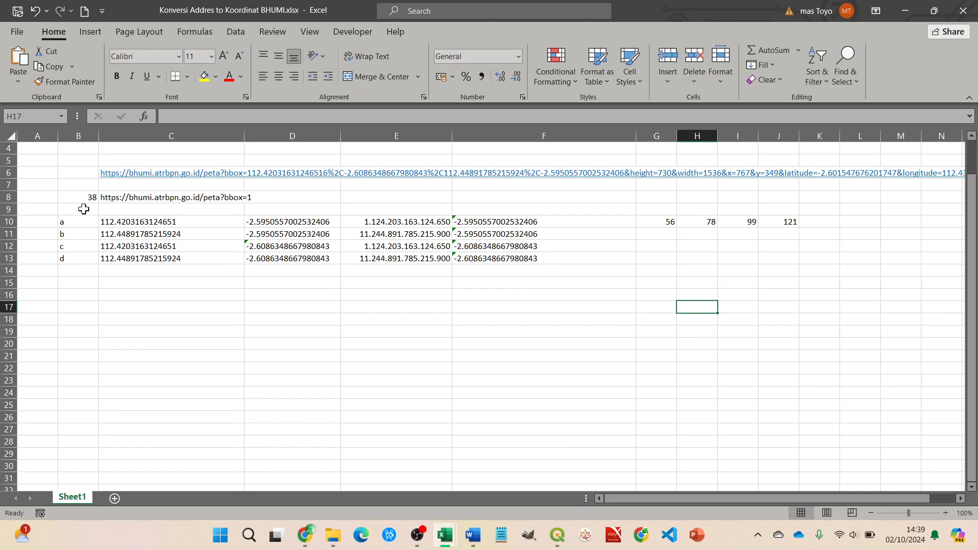
drag(76, 196, 200, 194)
key(Delete)
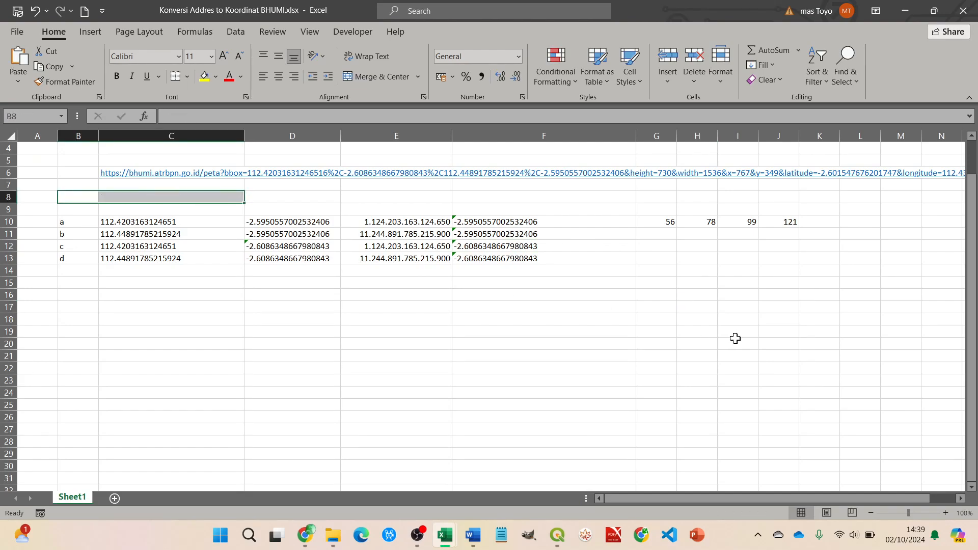
click(734, 342)
click(813, 299)
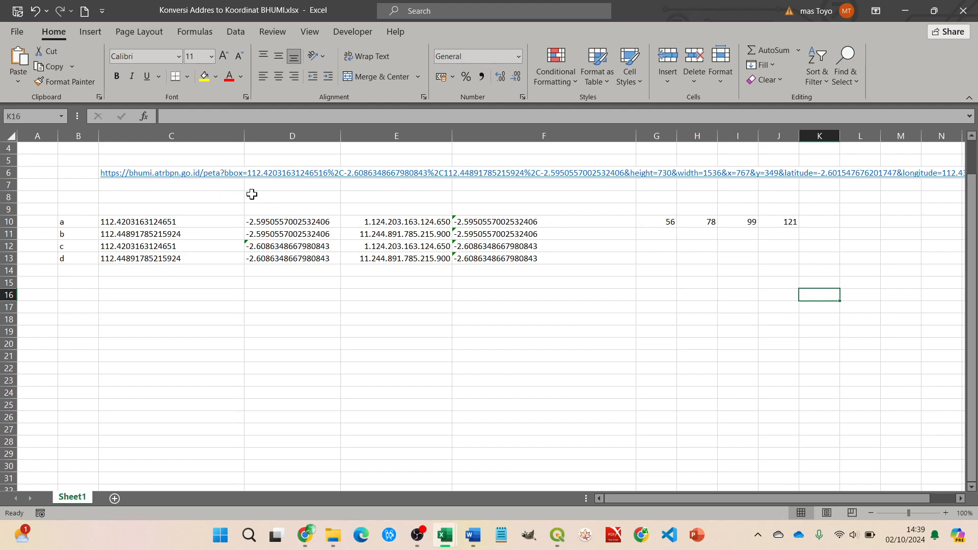
Replace the whole map address in cell C6 with the address copied from the BHUMI map.
click(208, 159)
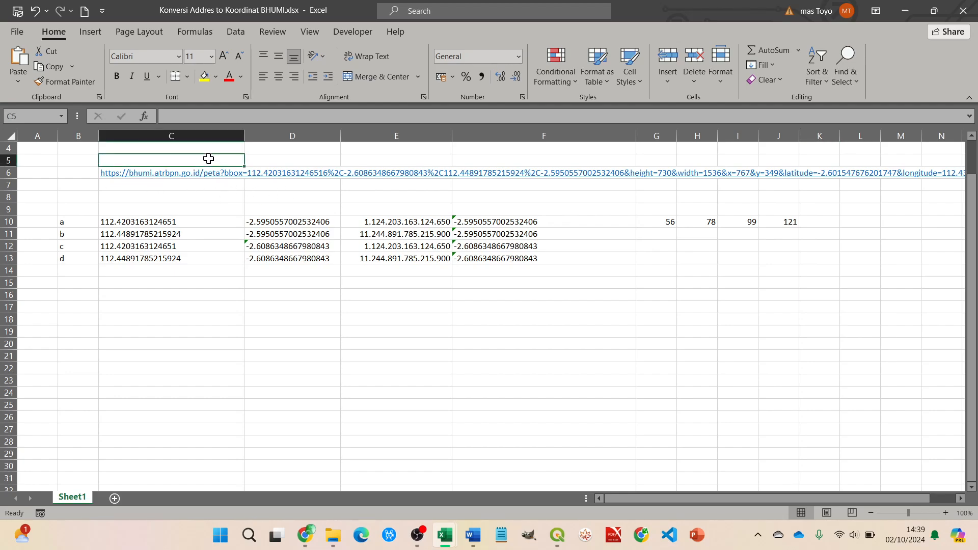
key(Down)
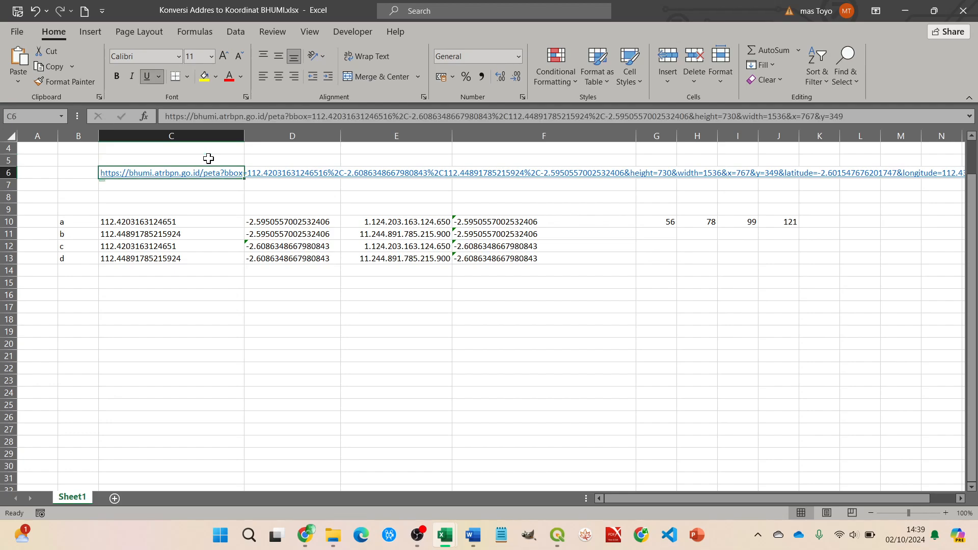
click(209, 116)
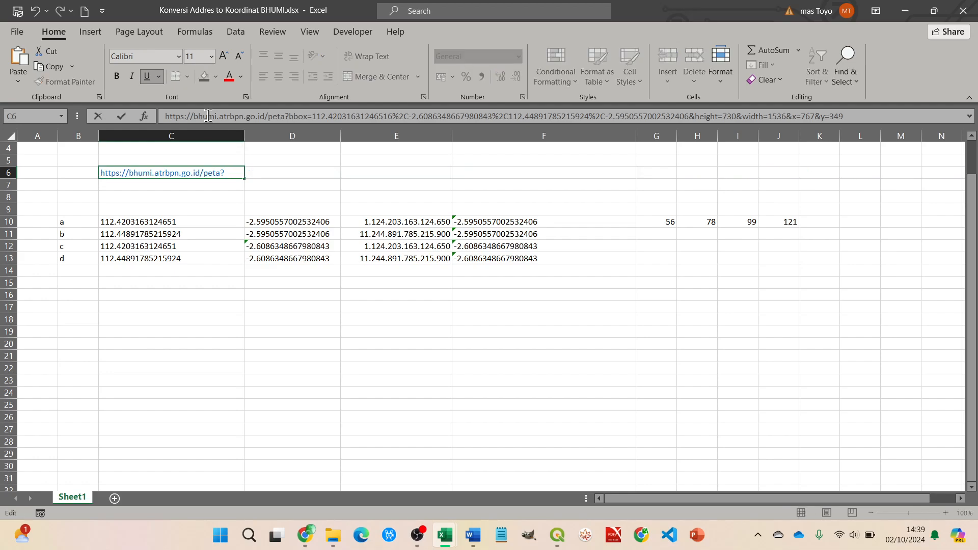
key(ctrl+a)
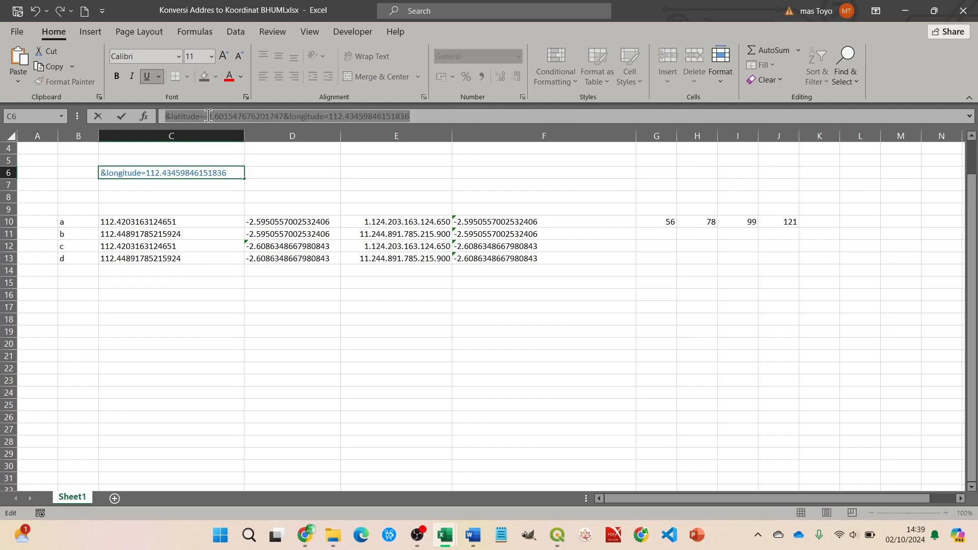
key(ctrl+v)
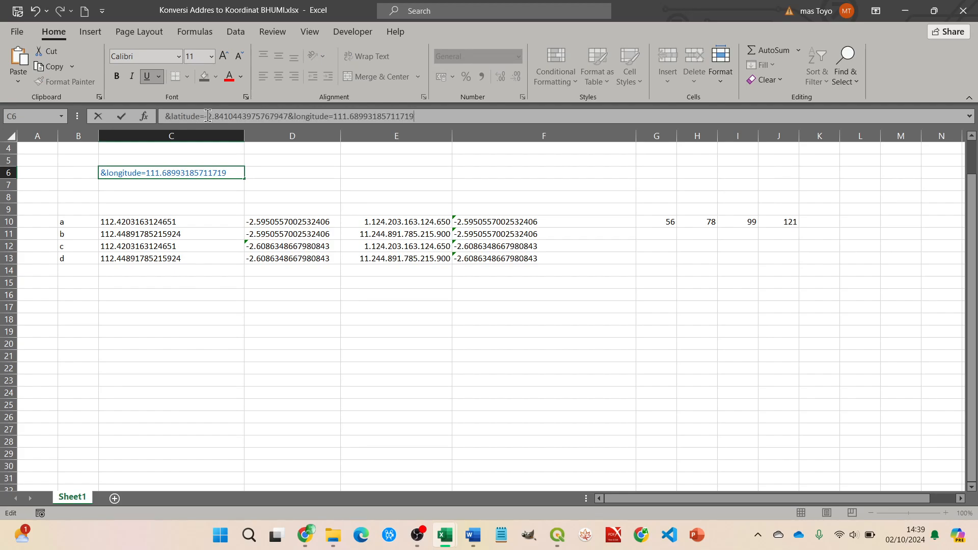
key(Return)
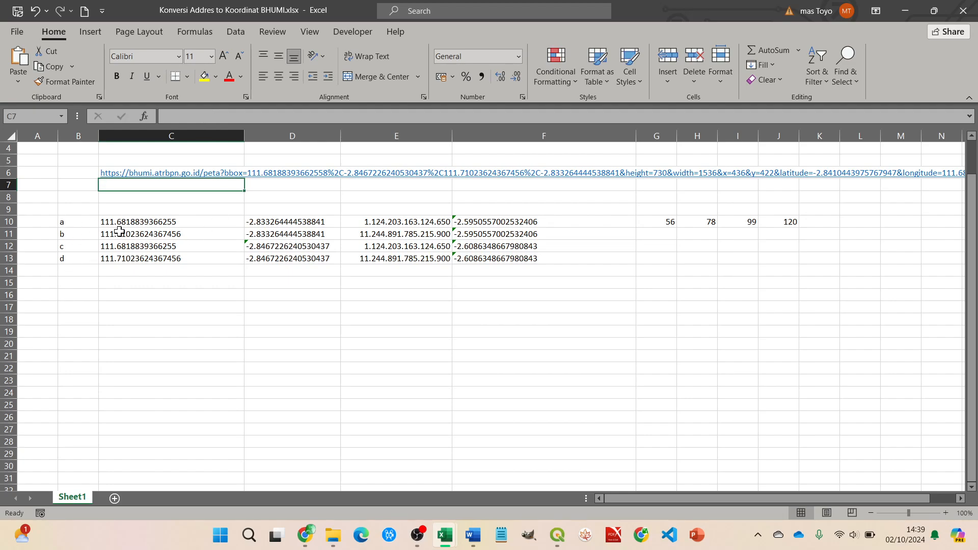
click(300, 318)
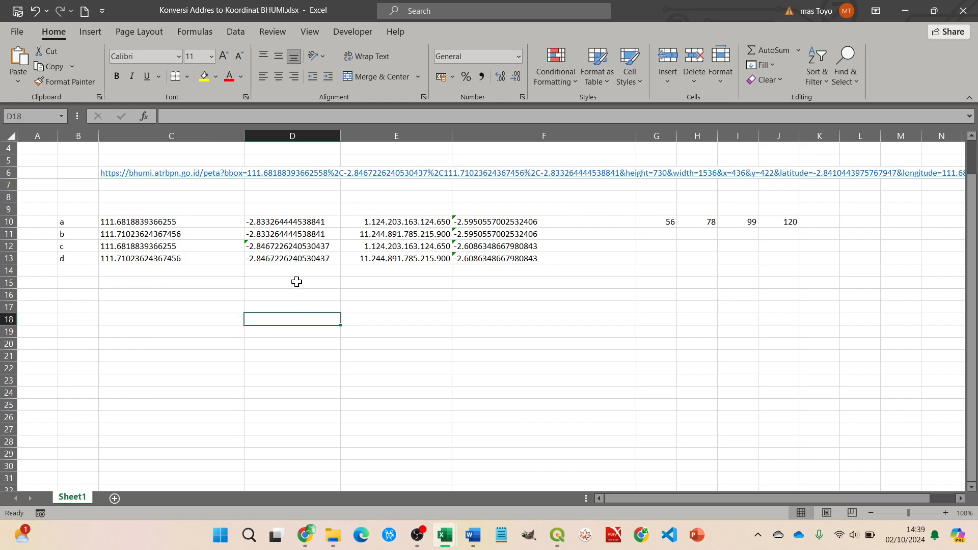
Copy the corner coordinates in C10:D13 and paste them as values only into E10:F13.
drag(120, 220, 297, 256)
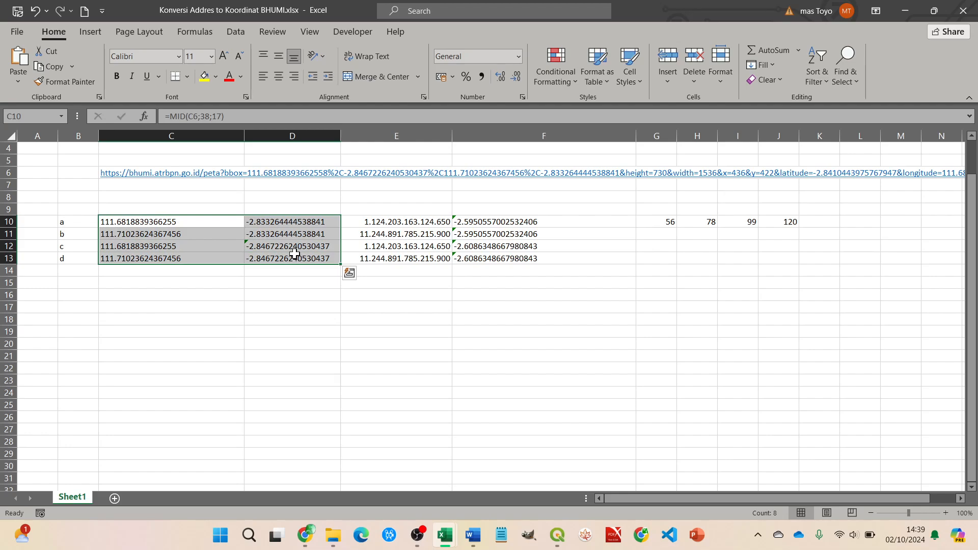
key(ctrl+c)
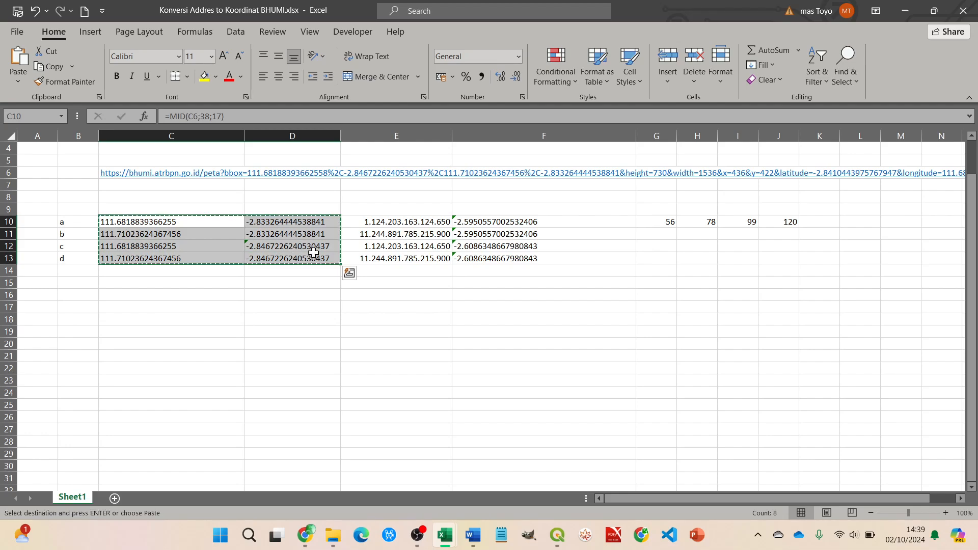
right_click(397, 221)
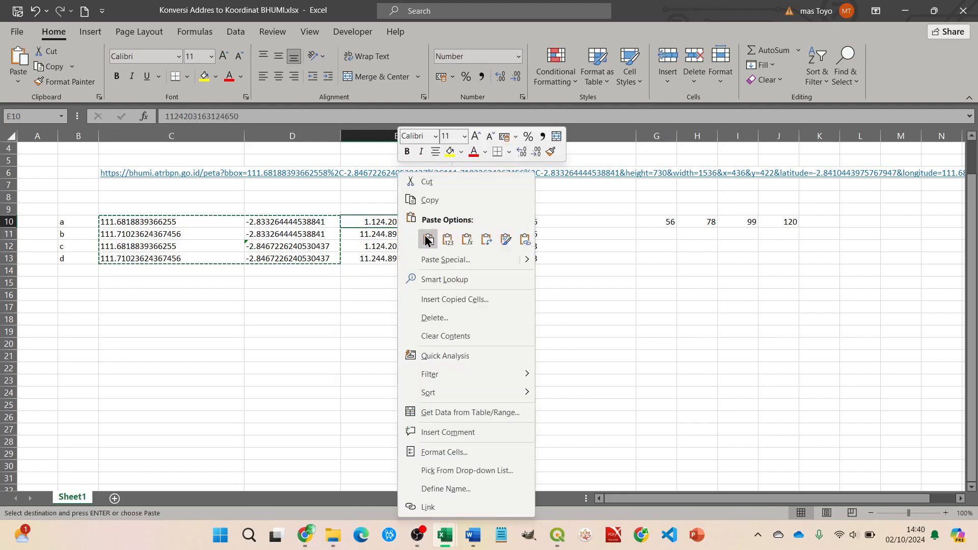
click(448, 245)
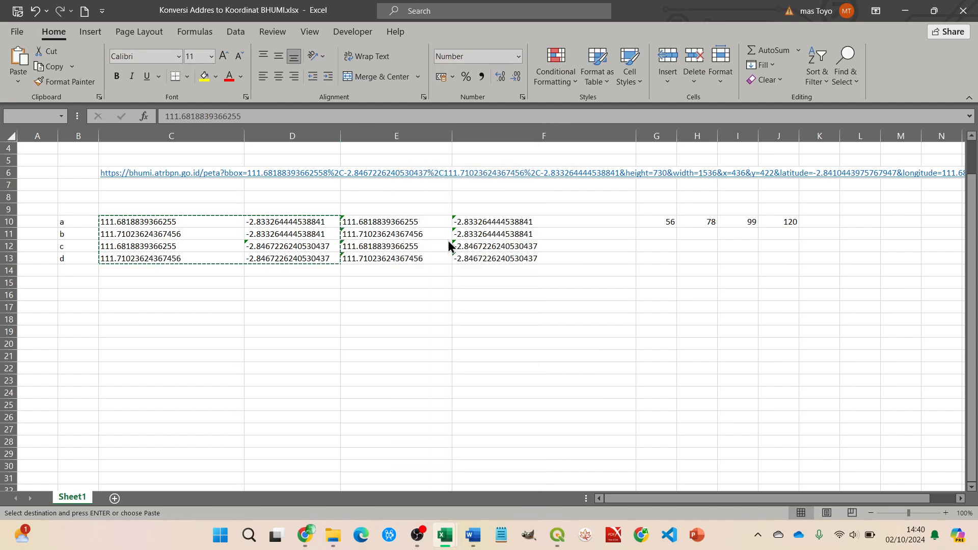
click(439, 323)
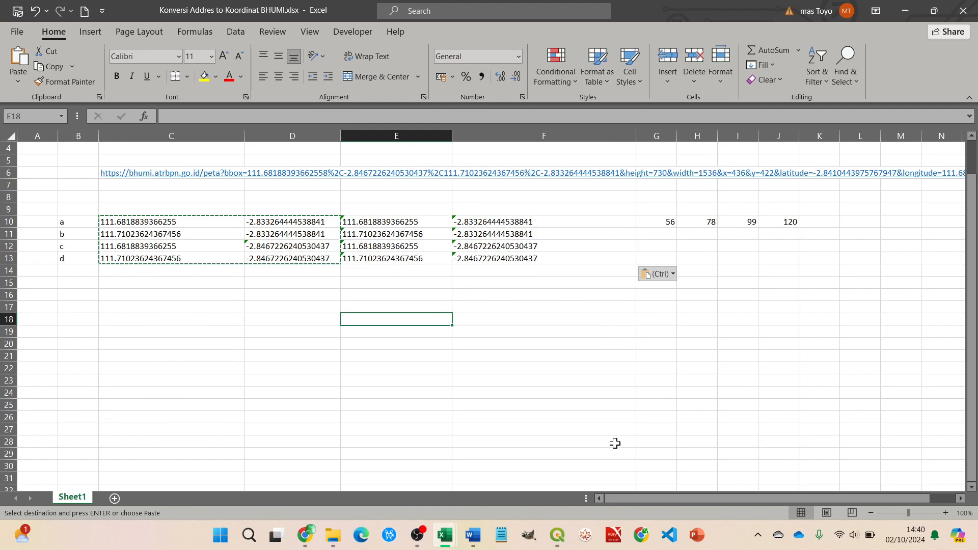
Switch back to the BHUMI map in Chrome, close the parcel information, and print the map to an image.
key(alt+Tab)
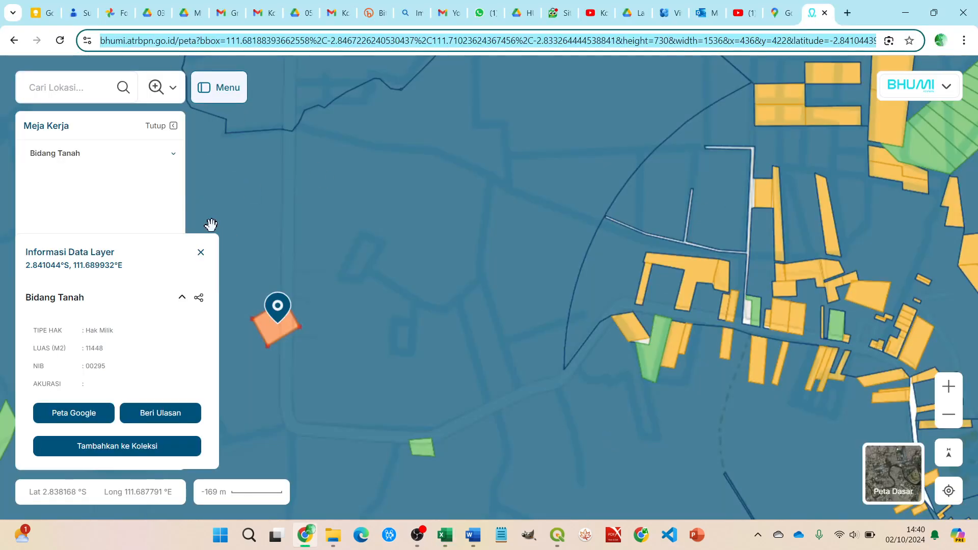
click(201, 253)
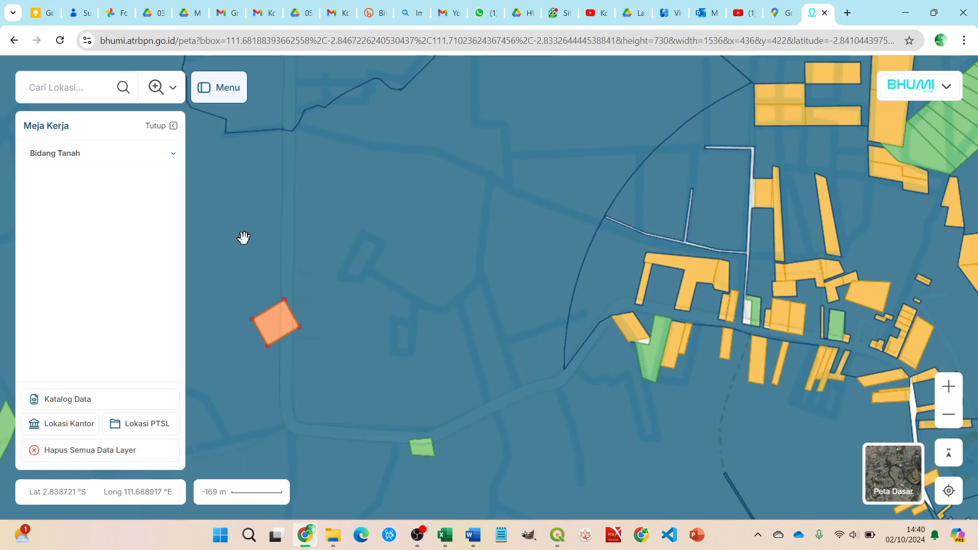
click(173, 155)
click(174, 156)
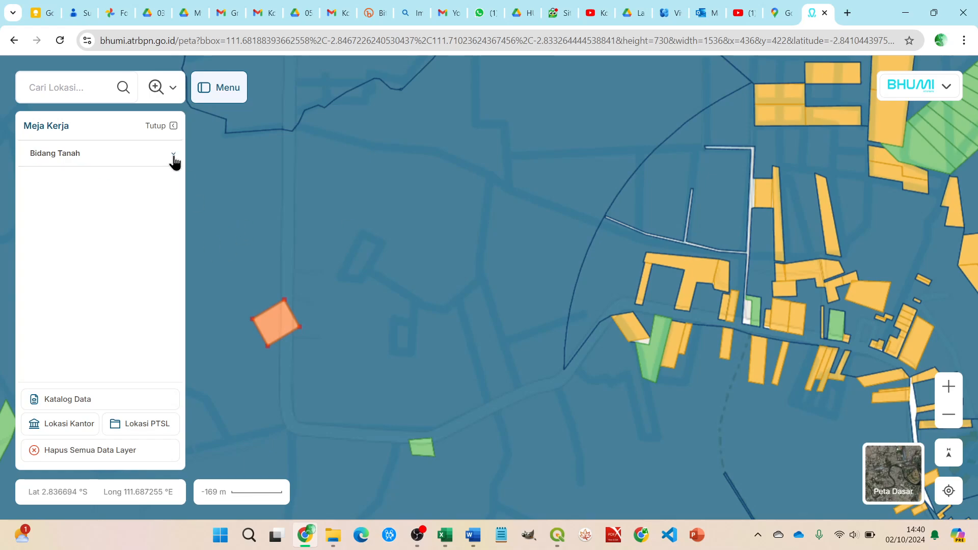
click(948, 89)
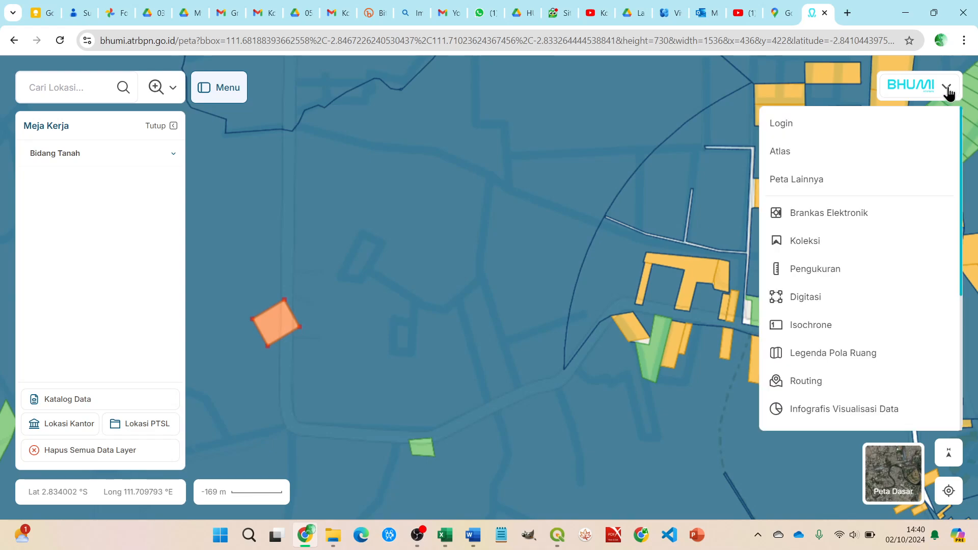
scroll(861, 283, down, 3)
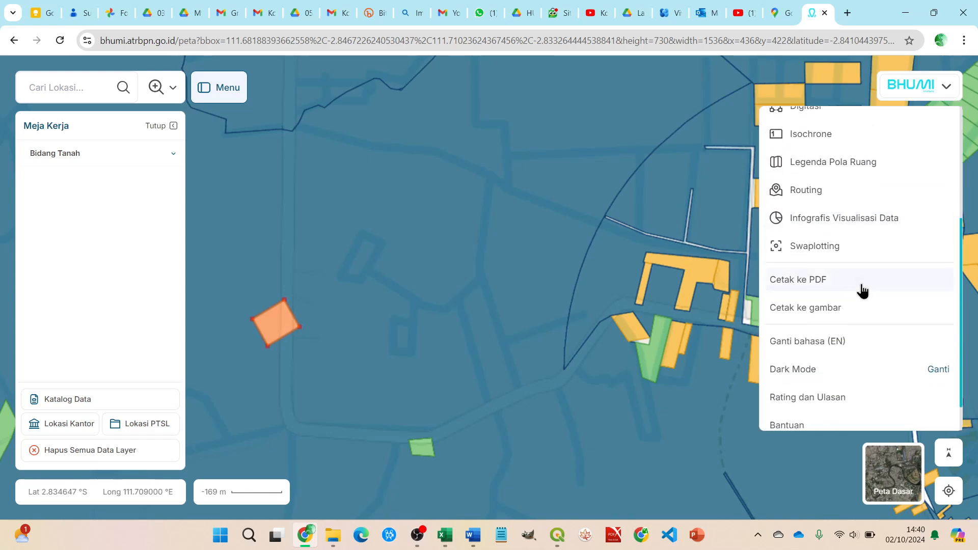
click(797, 316)
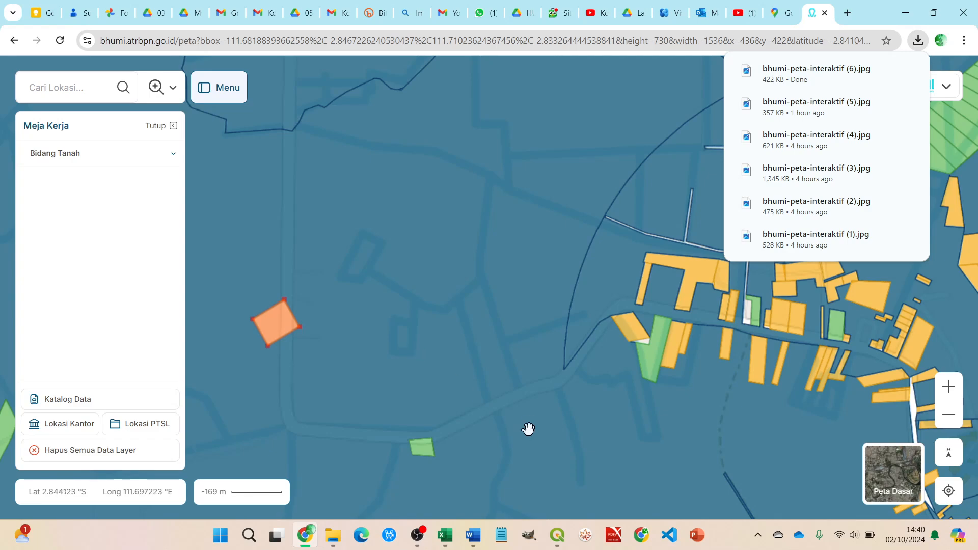
Switch to QGIS and remove the temporary Buffered layer from the project.
key(alt+Tab)
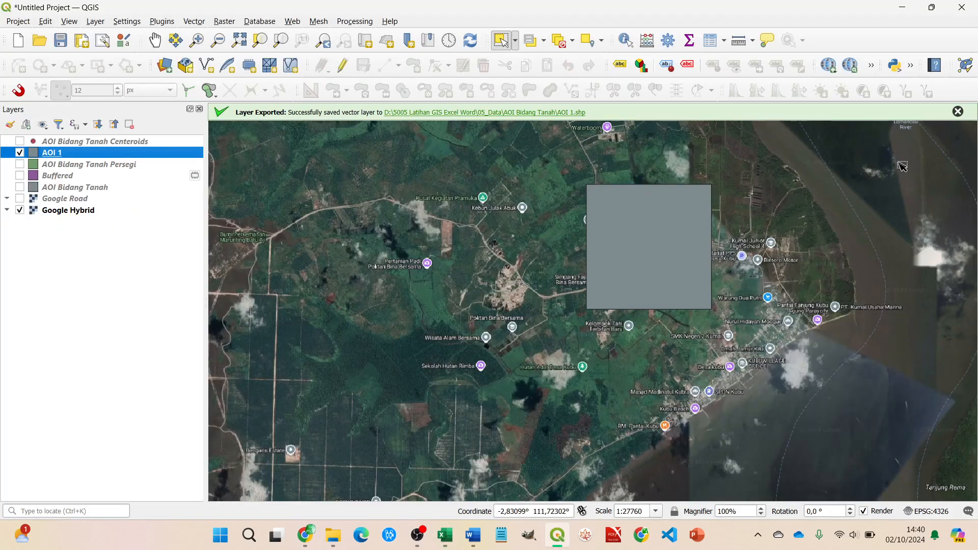
click(557, 535)
click(52, 178)
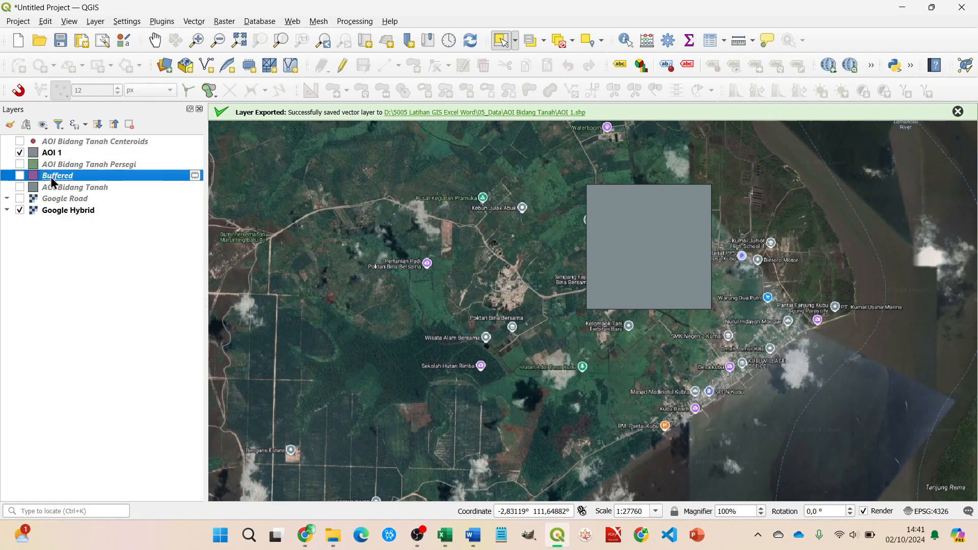
right_click(54, 182)
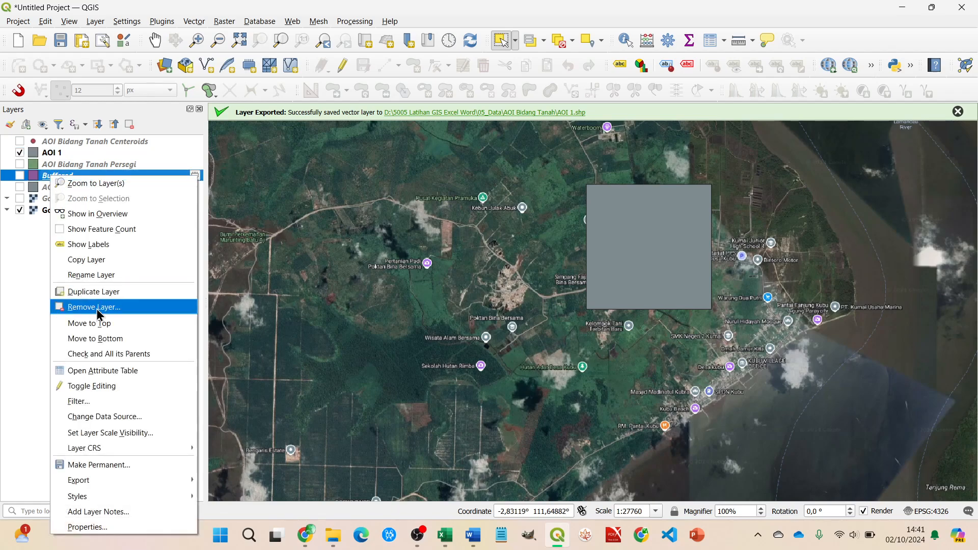
click(98, 307)
click(476, 281)
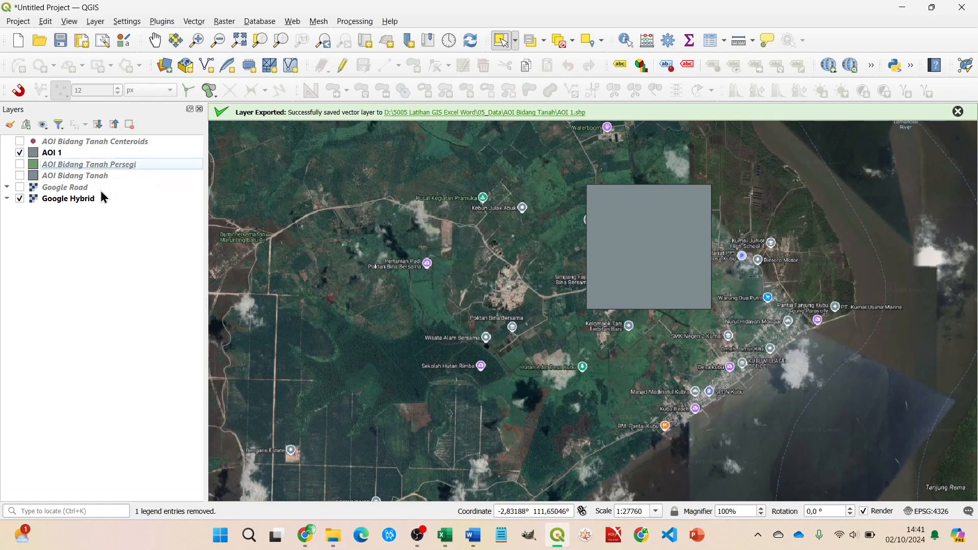
Start a new empty project, discarding the current one, and dismiss the layer export message.
click(19, 44)
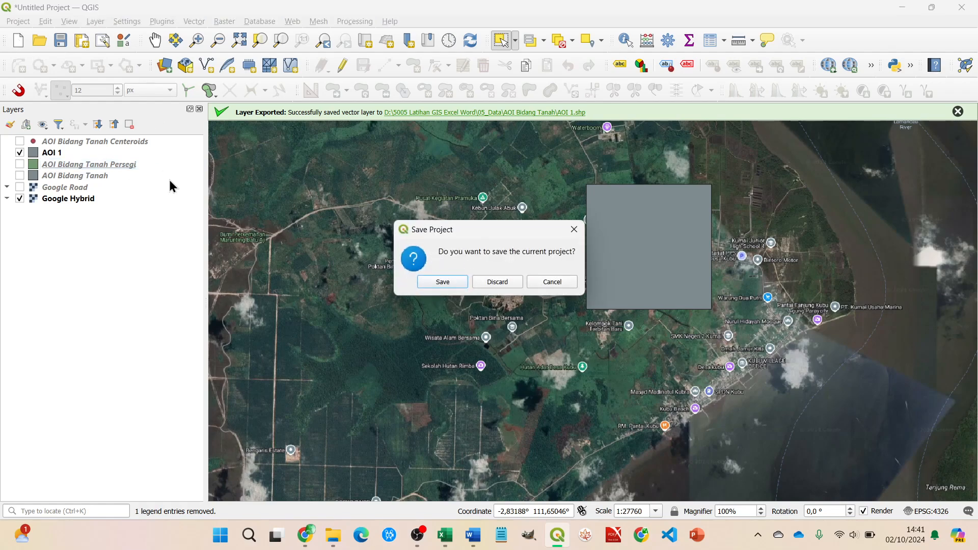
click(497, 283)
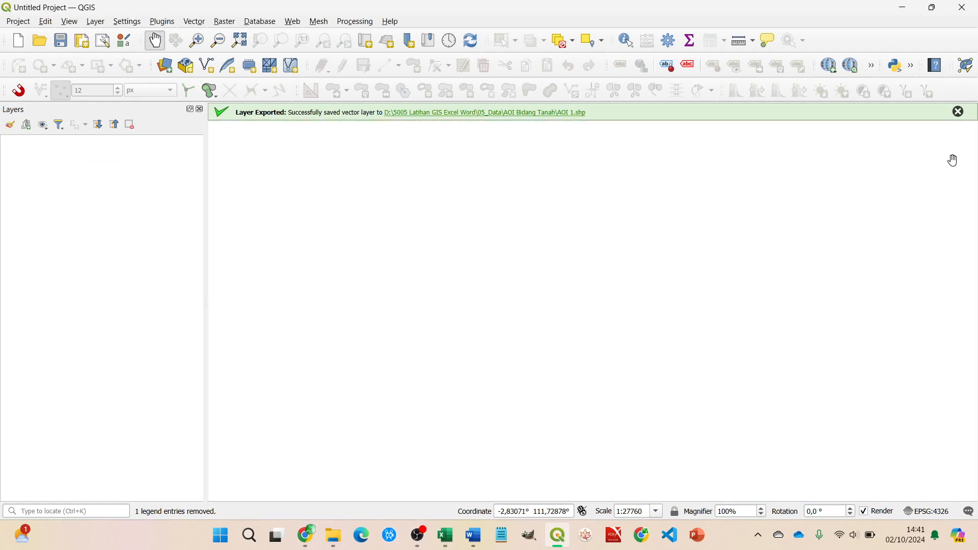
click(957, 111)
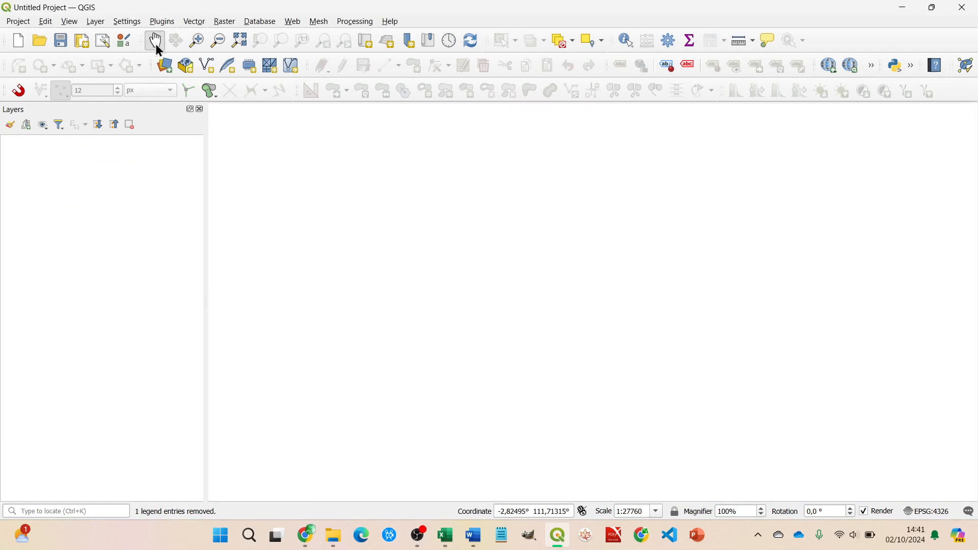
Open the Georeferencer and load bhumi-peta-interaktif (6).jpg from the Downloads folder as the raster.
click(95, 21)
click(133, 113)
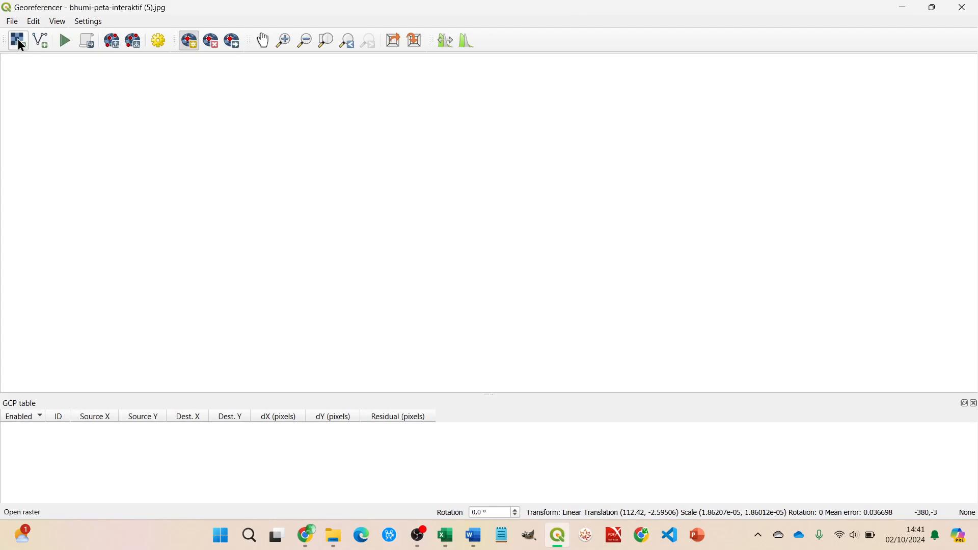
click(20, 44)
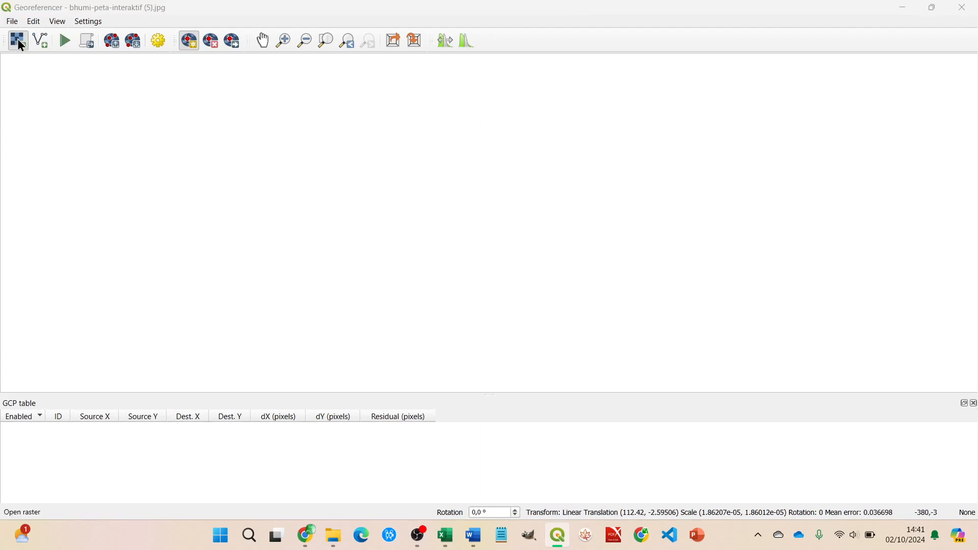
drag(279, 34, 597, 69)
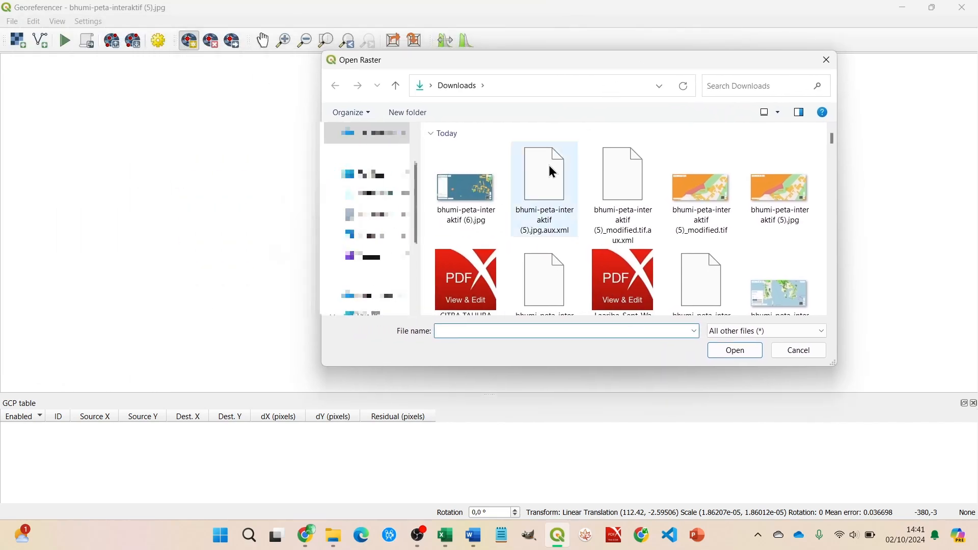
click(485, 206)
click(747, 353)
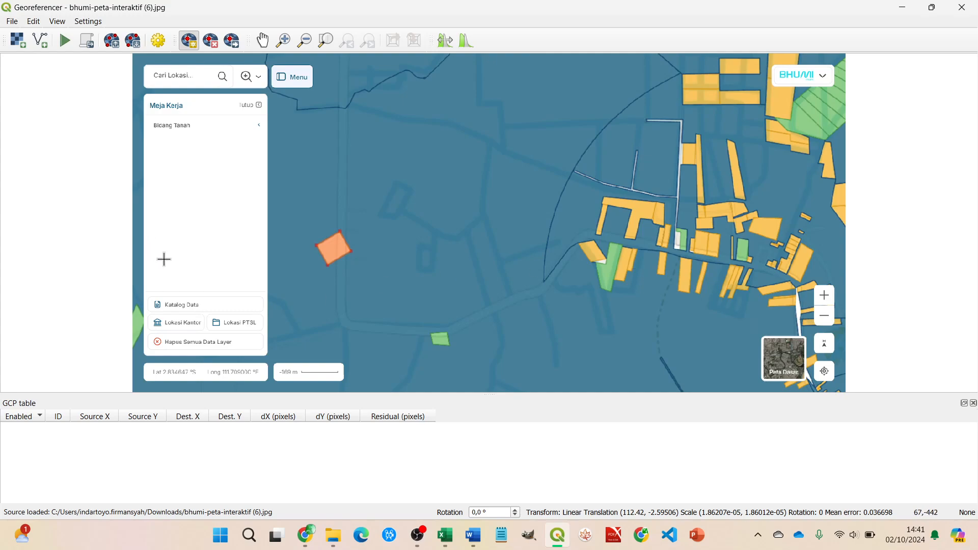
Place the first ground control point exactly on the upper-left corner of the map image.
scroll(192, 108, down, 2)
scroll(171, 78, up, 3)
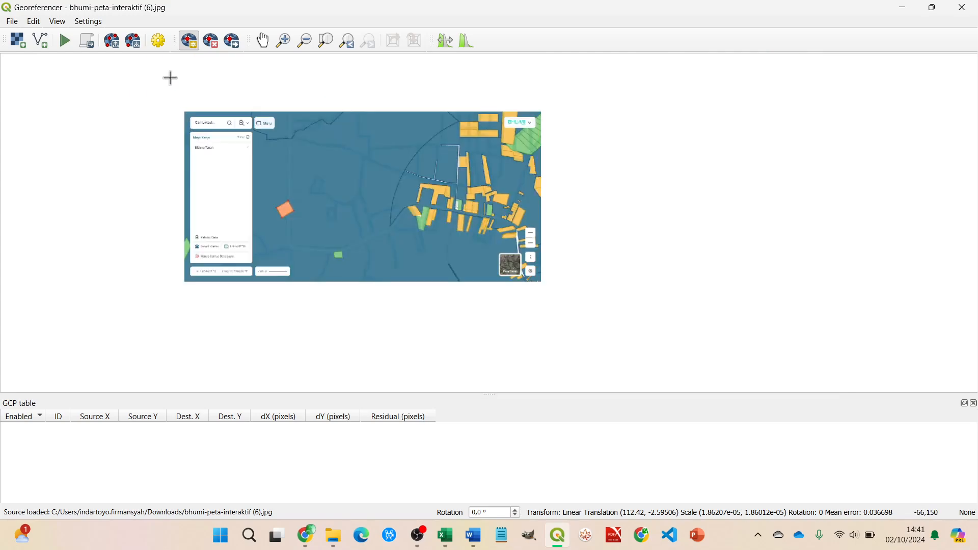
scroll(194, 121, down, 1)
scroll(200, 127, down, 1)
scroll(183, 148, up, 3)
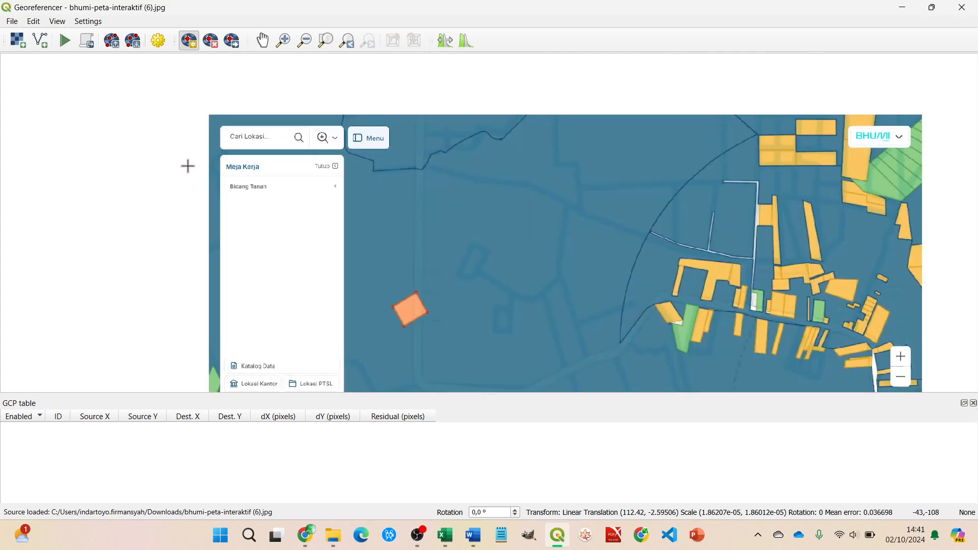
scroll(271, 92, down, 2)
scroll(291, 118, down, 1)
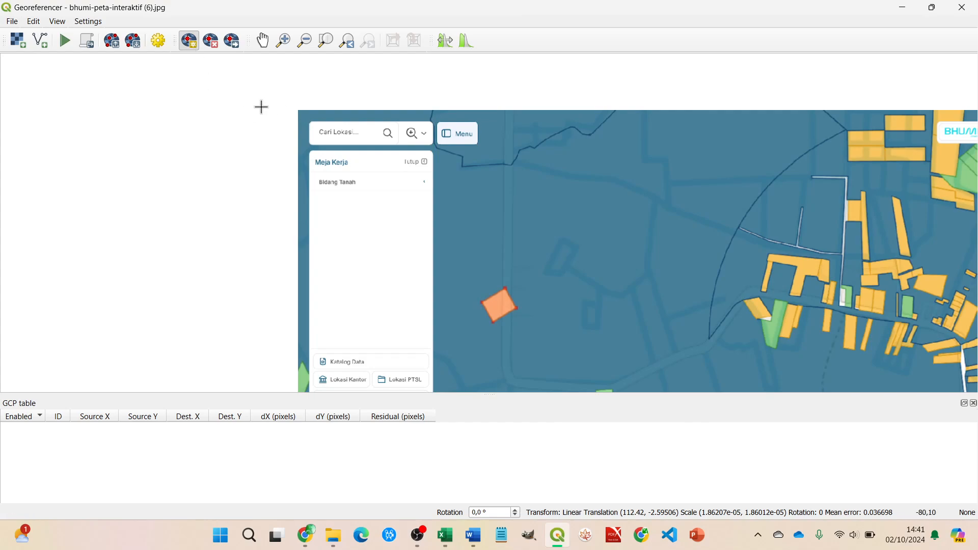
scroll(275, 102, up, 5)
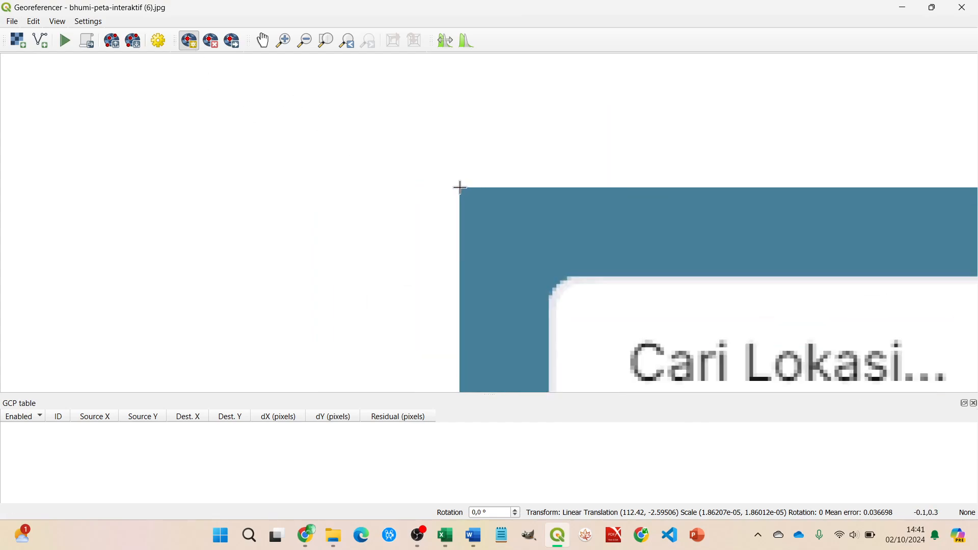
click(460, 189)
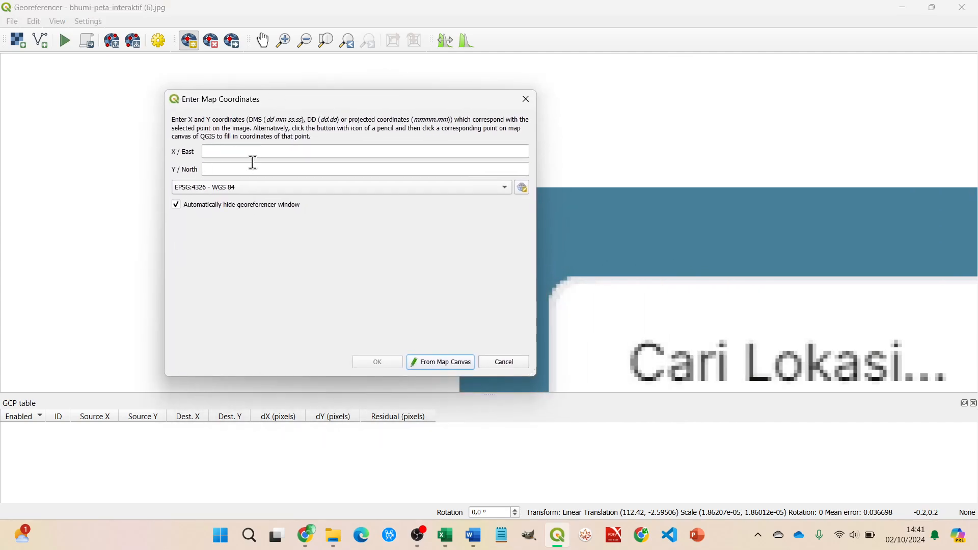
Copy corner a's longitude from cell E10 in Excel and enter 111.6818839366255 as the point's X / East coordinate in QGIS.
key(alt+Tab)
key(alt+Tab)
key(alt+shift+Tab)
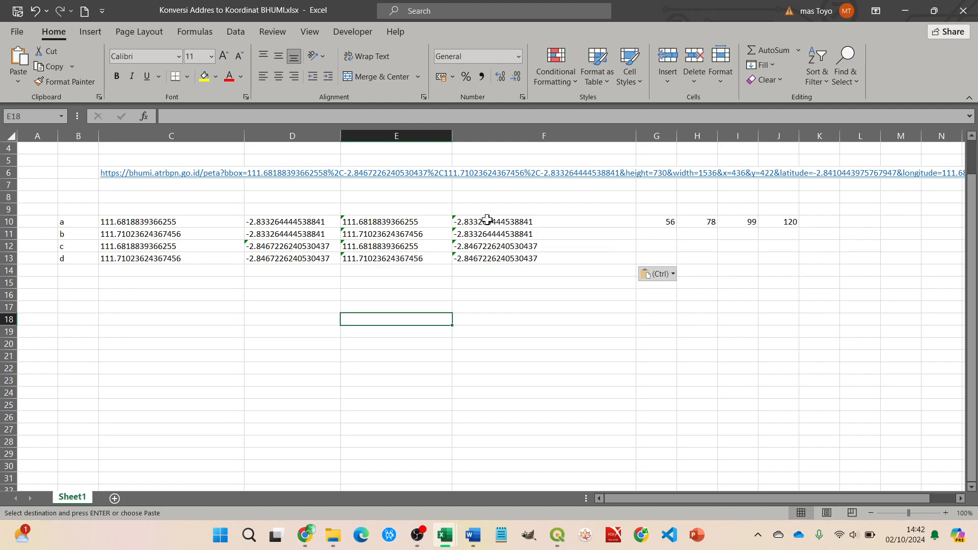
click(404, 222)
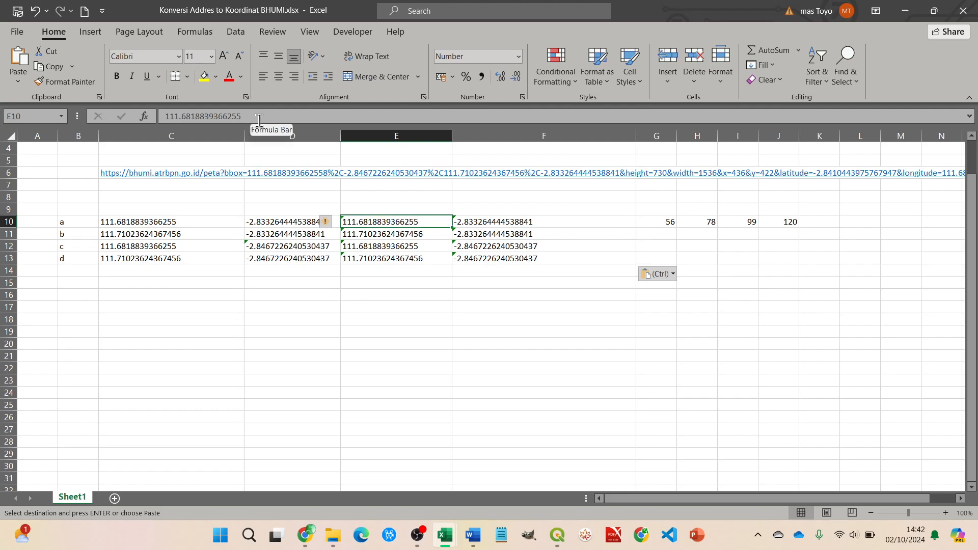
key(ctrl+c)
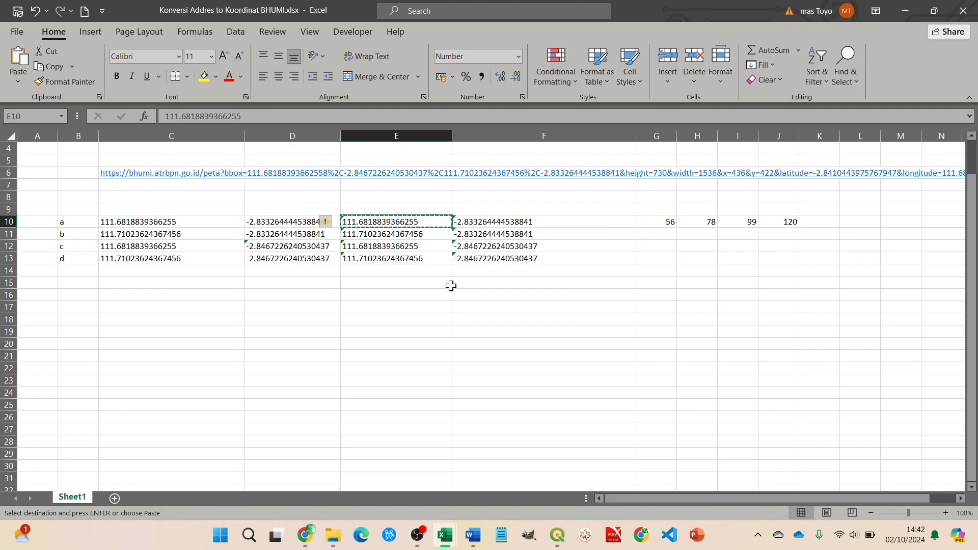
key(alt+Tab)
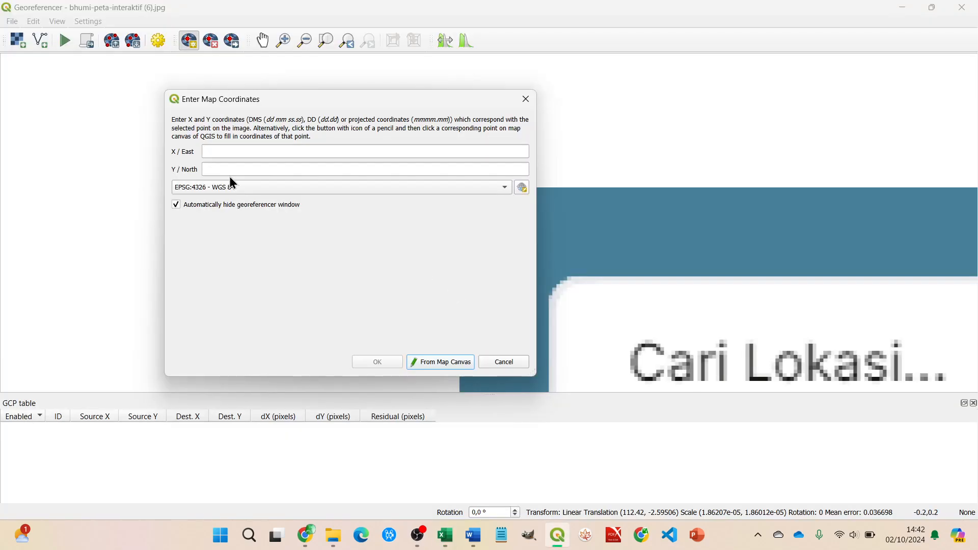
click(210, 151)
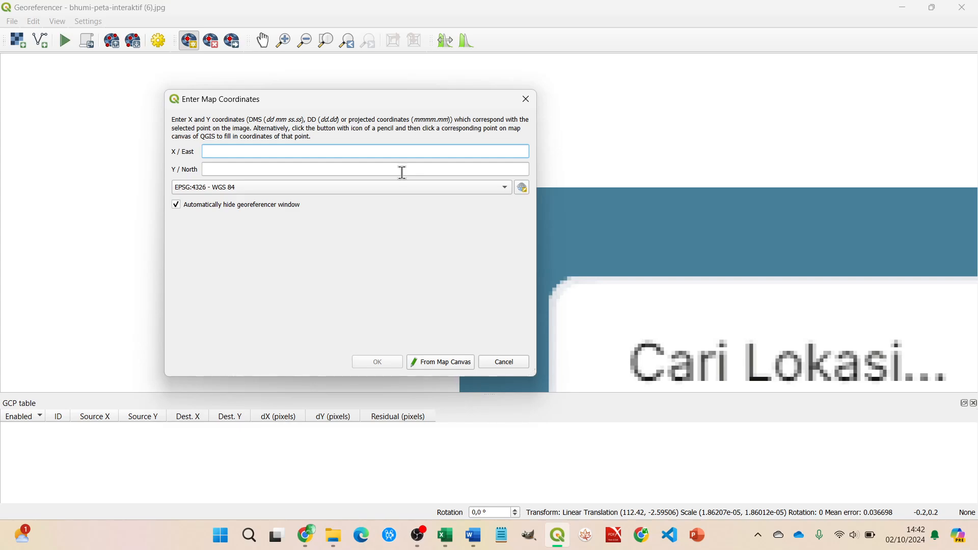
key(alt+Tab)
drag(249, 116, 156, 116)
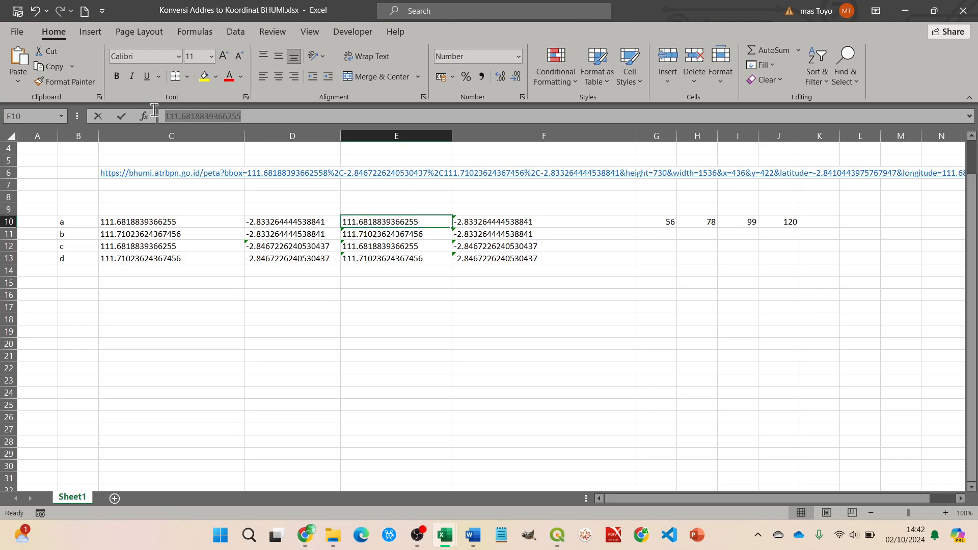
key(ctrl+c)
key(alt+Tab)
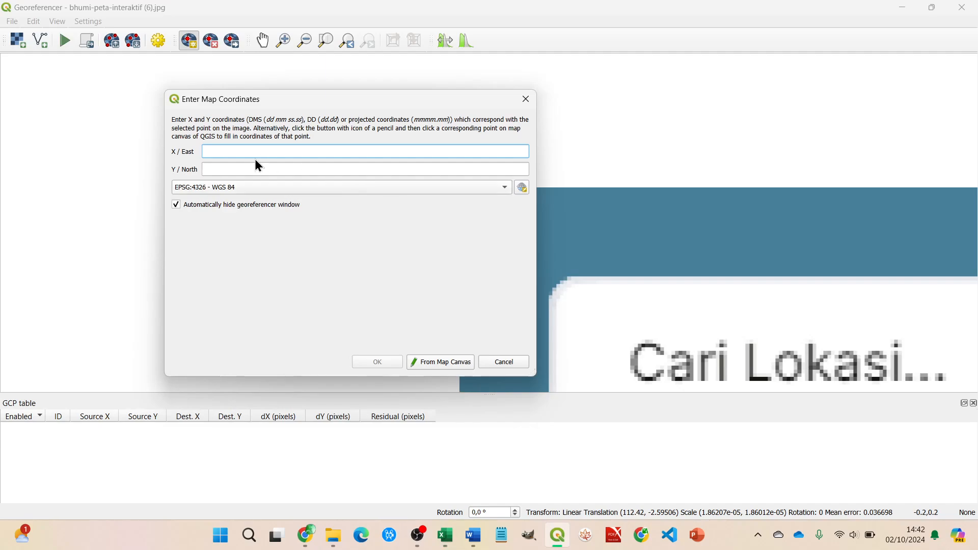
key(ctrl+v)
Copy corner a's latitude from Excel cell F10, enter -2.833264444538841 as Y / North in QGIS, and accept the control point.
click(242, 170)
key(alt+Tab)
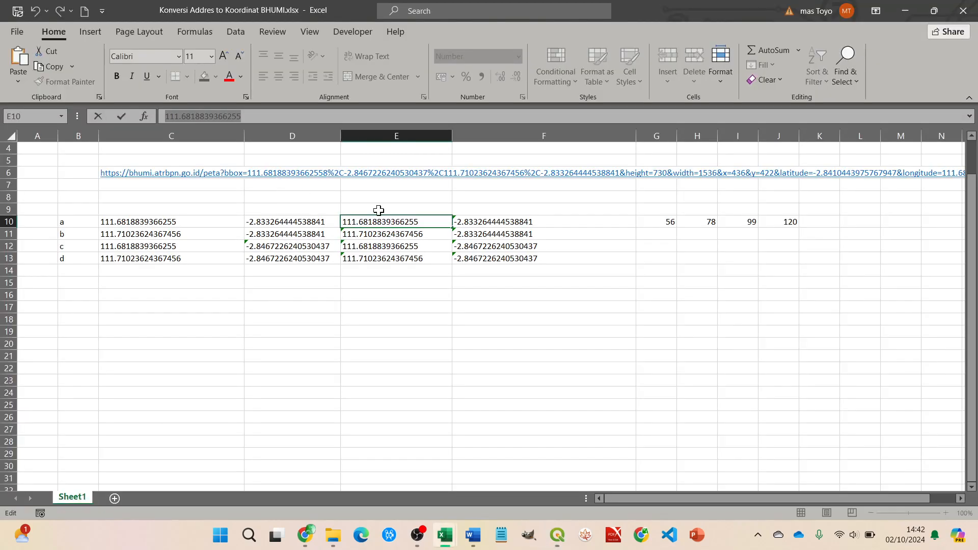
click(523, 223)
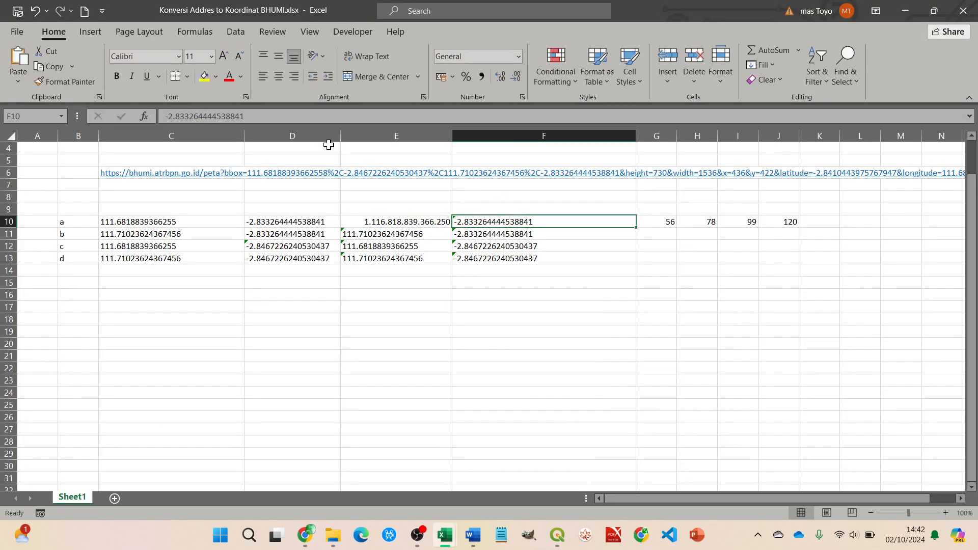
drag(252, 116, 148, 117)
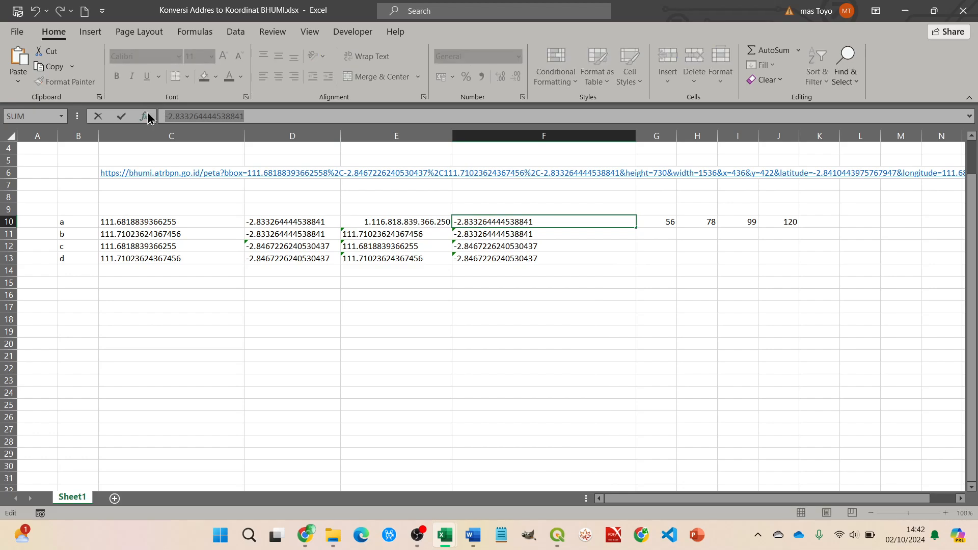
key(alt+Tab)
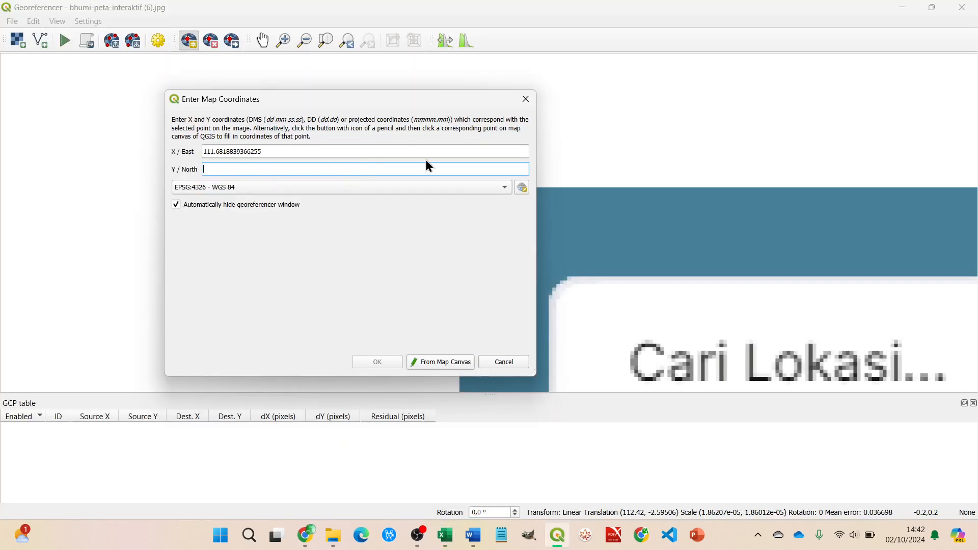
key(ctrl+v)
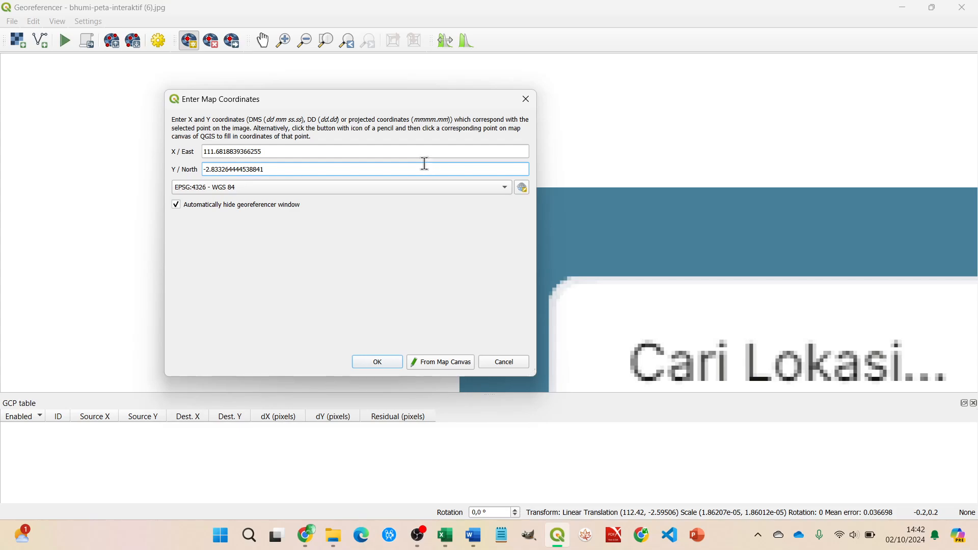
click(392, 363)
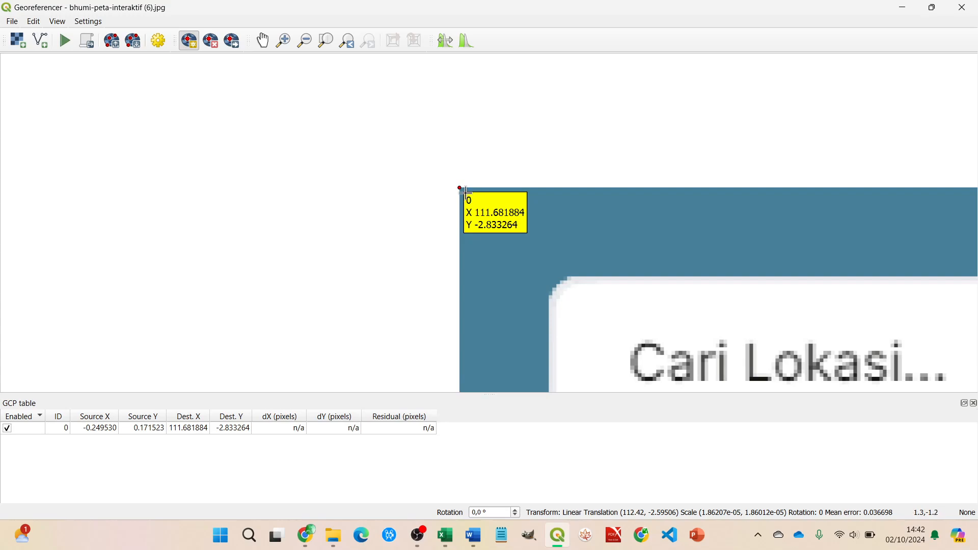
scroll(384, 196, down, 1)
scroll(402, 205, down, 1)
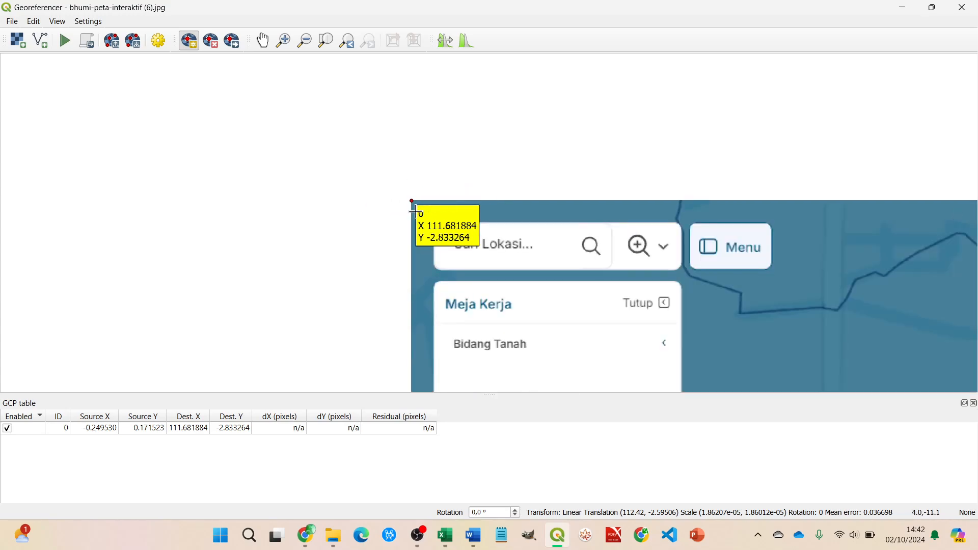
click(88, 21)
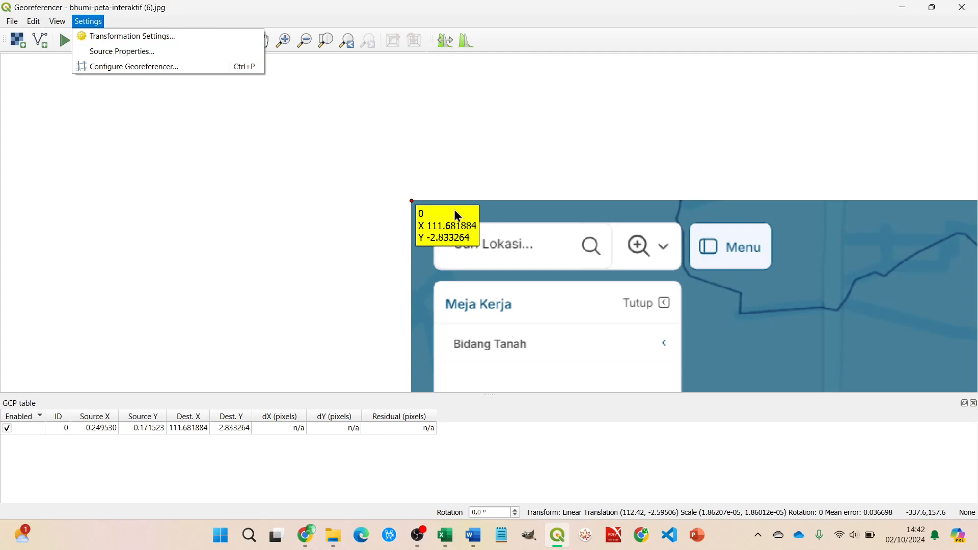
click(114, 52)
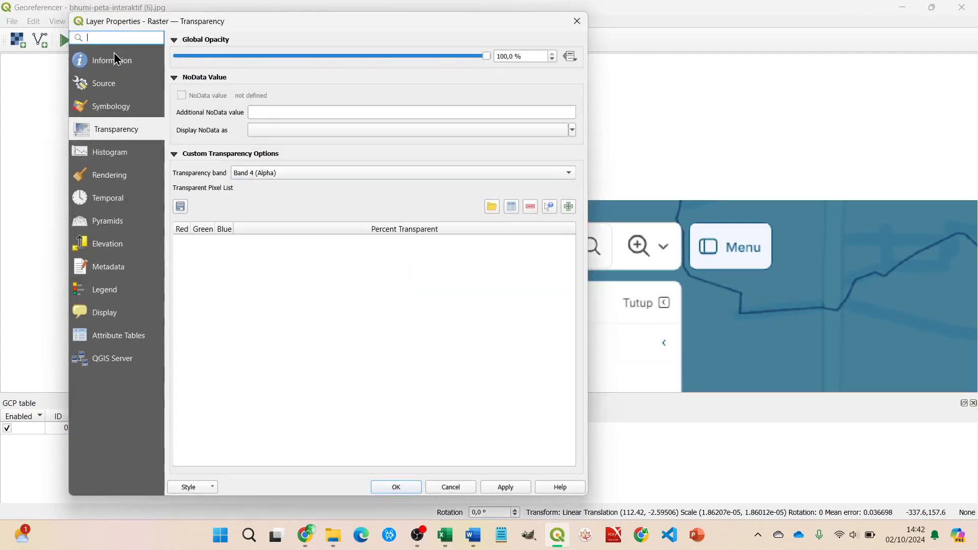
click(578, 21)
click(81, 23)
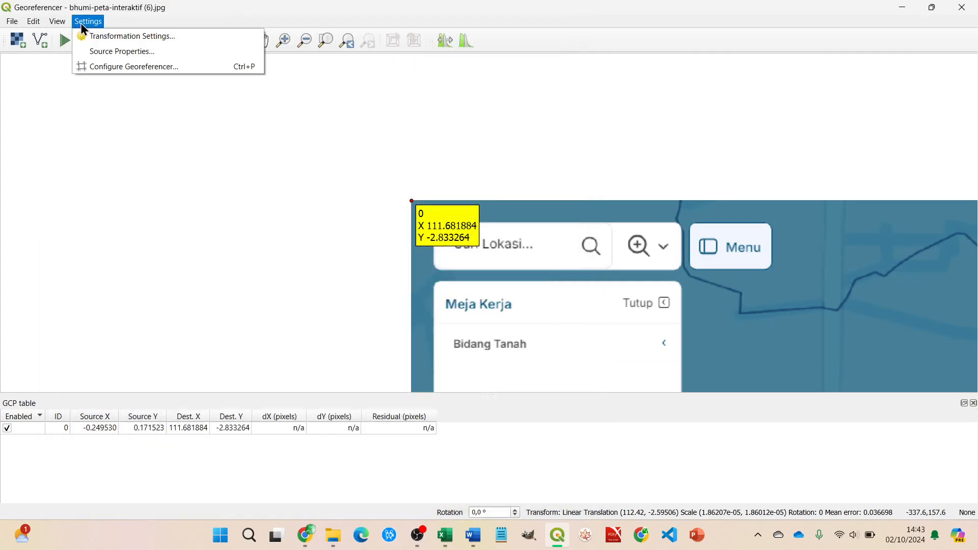
click(114, 36)
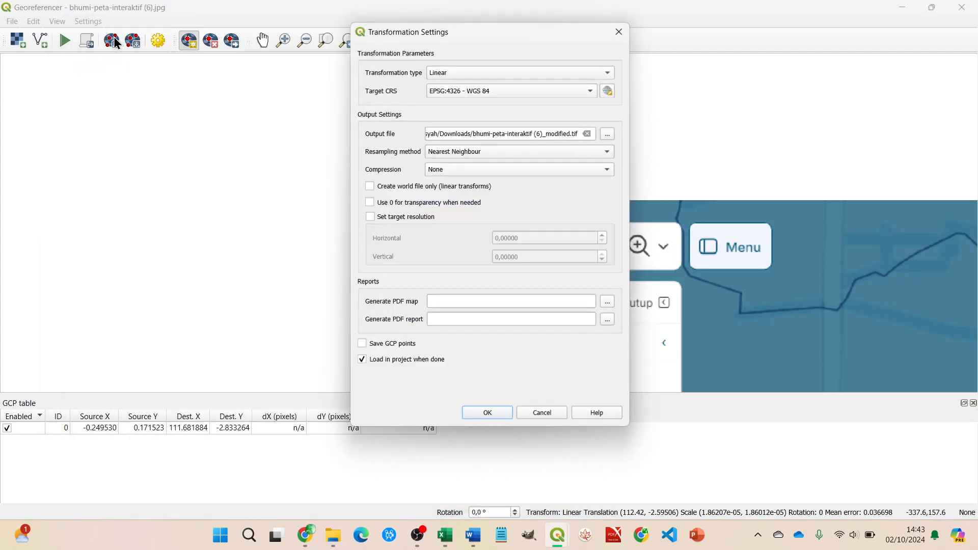
click(619, 32)
Configure the Georeferencer to hide the IDs and coordinates in the control point labels.
click(88, 22)
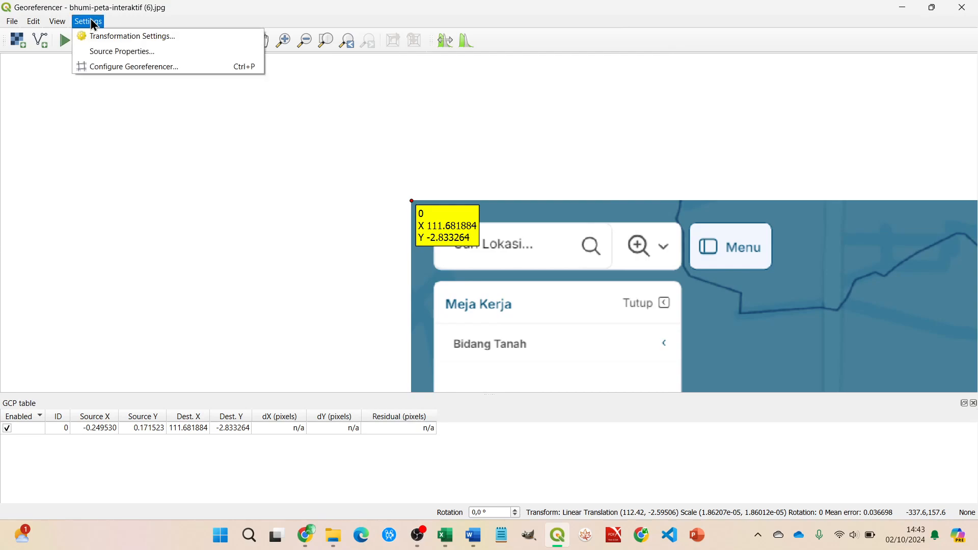
click(120, 71)
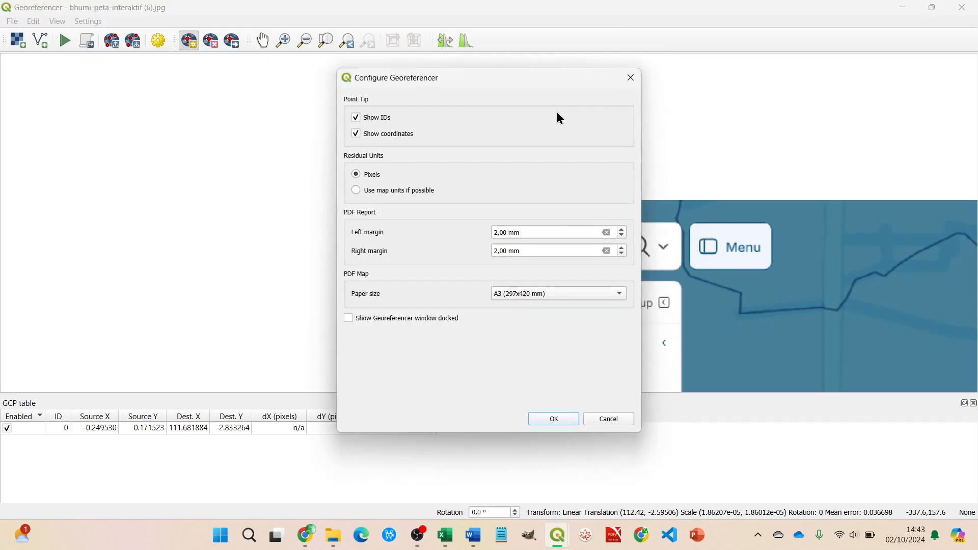
drag(488, 90, 196, 117)
click(80, 269)
click(281, 451)
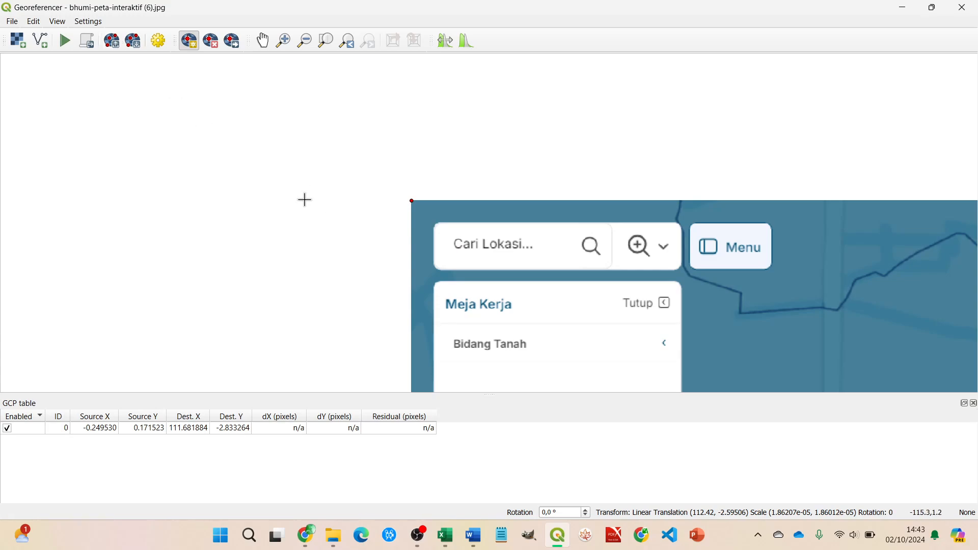
Place the second ground control point exactly on the upper-right corner of the map image.
scroll(270, 158, down, 2)
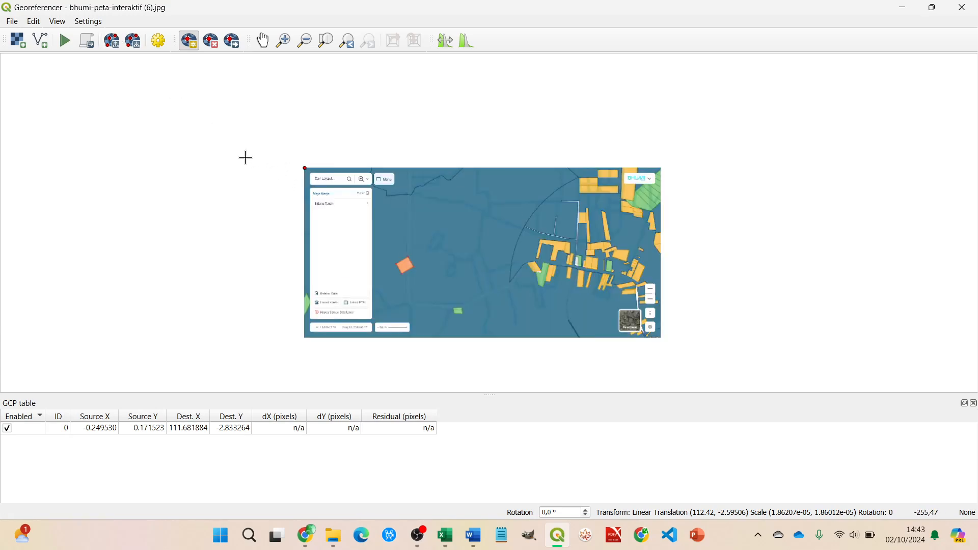
scroll(667, 167, up, 3)
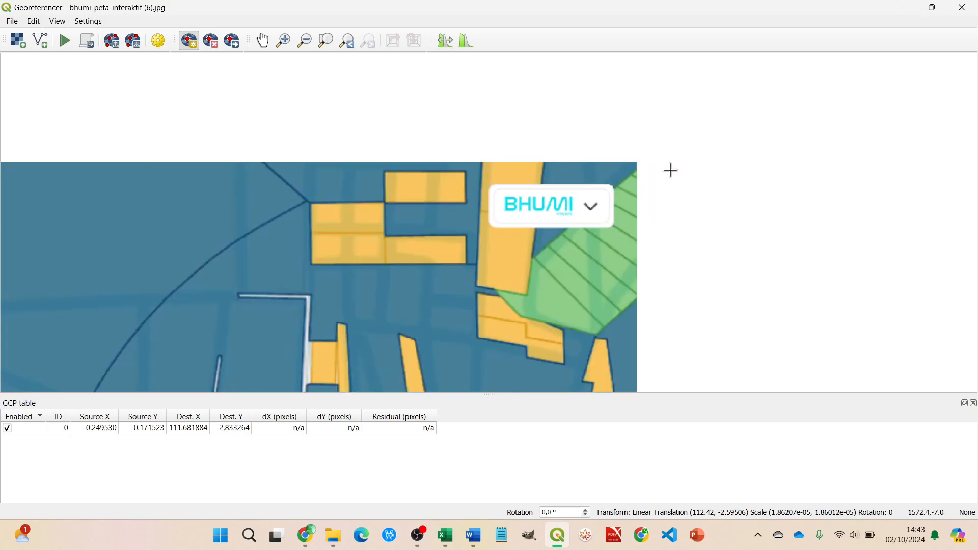
scroll(641, 156, up, 2)
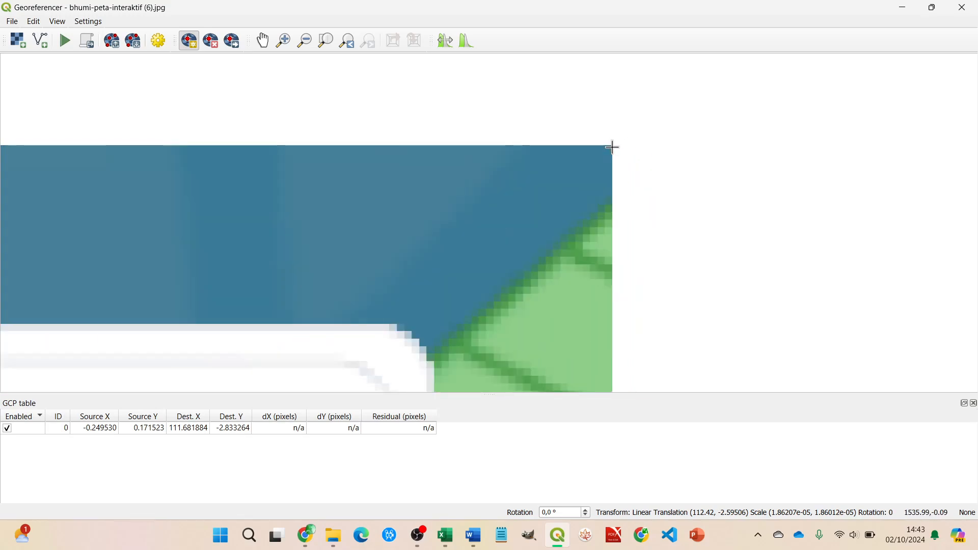
scroll(613, 144, up, 1)
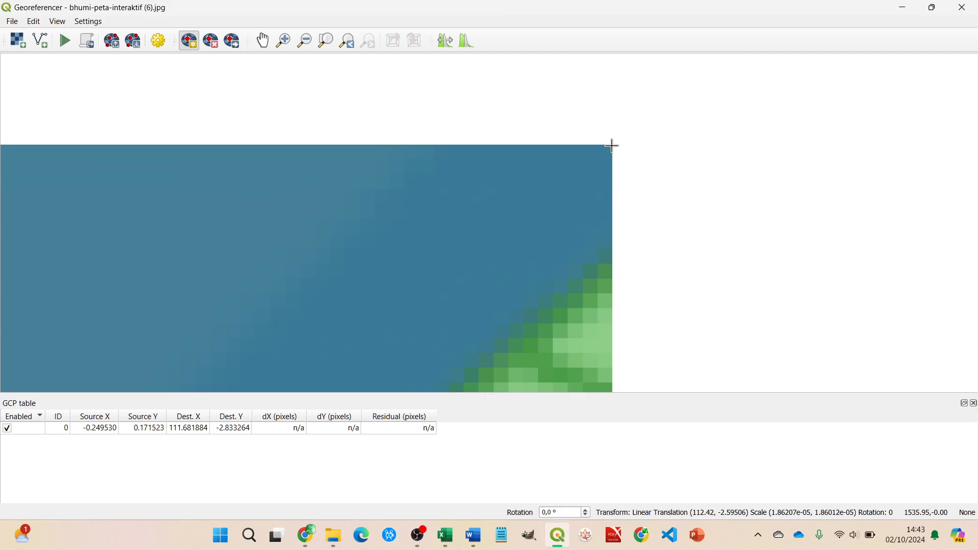
click(613, 146)
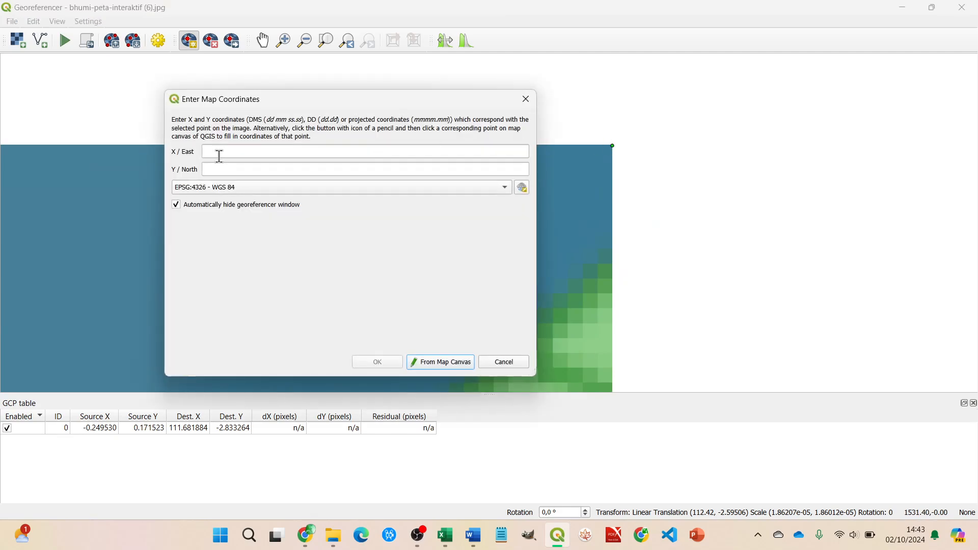
Copy corner b's longitude from cell E11 in Excel and enter 111.71023624367456 as the second point's X / East coordinate in QGIS.
key(alt+Tab)
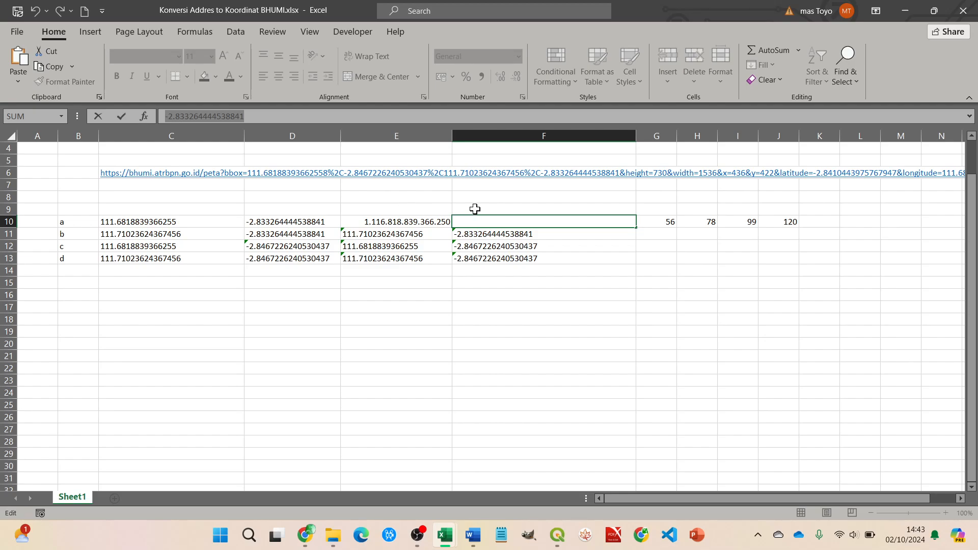
key(Escape)
click(404, 234)
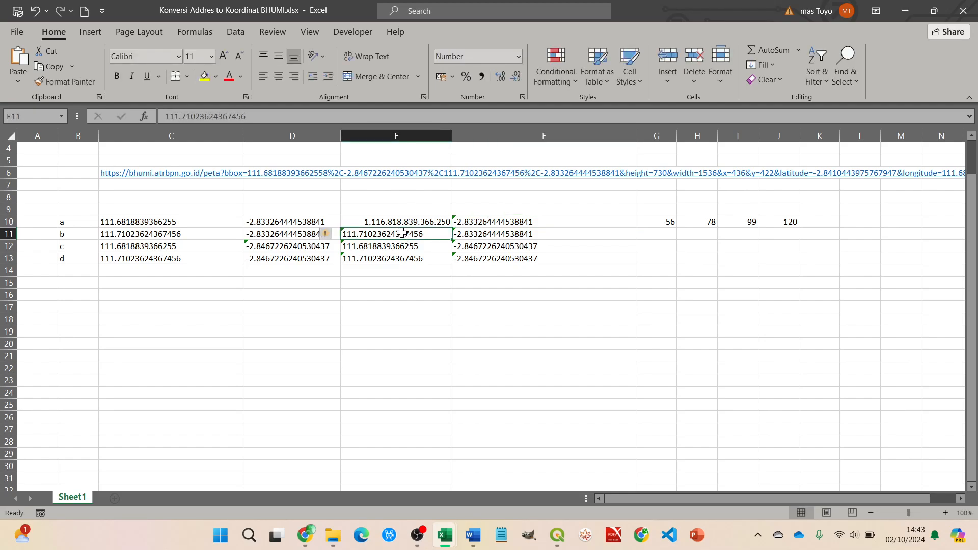
triple_click(274, 116)
key(ctrl+c)
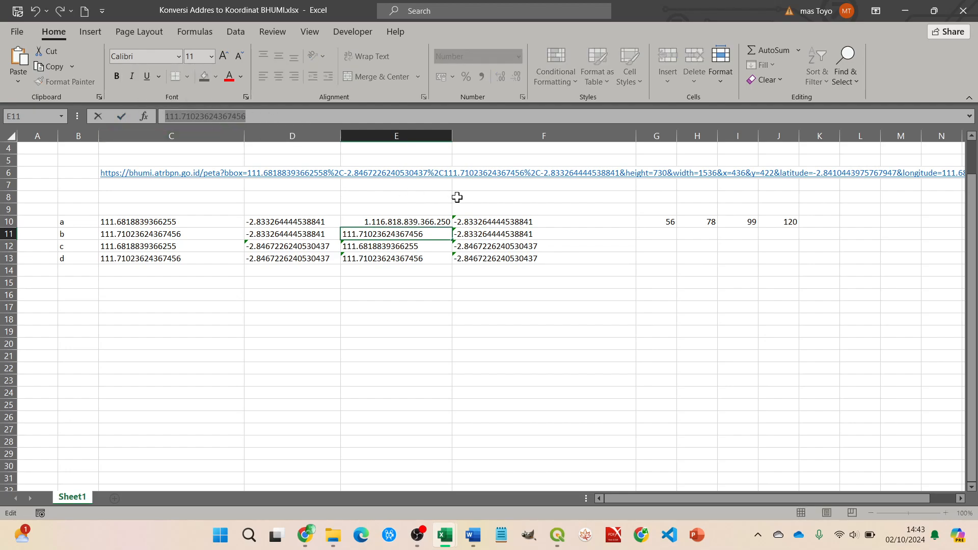
key(alt+Tab)
click(233, 151)
key(ctrl+v)
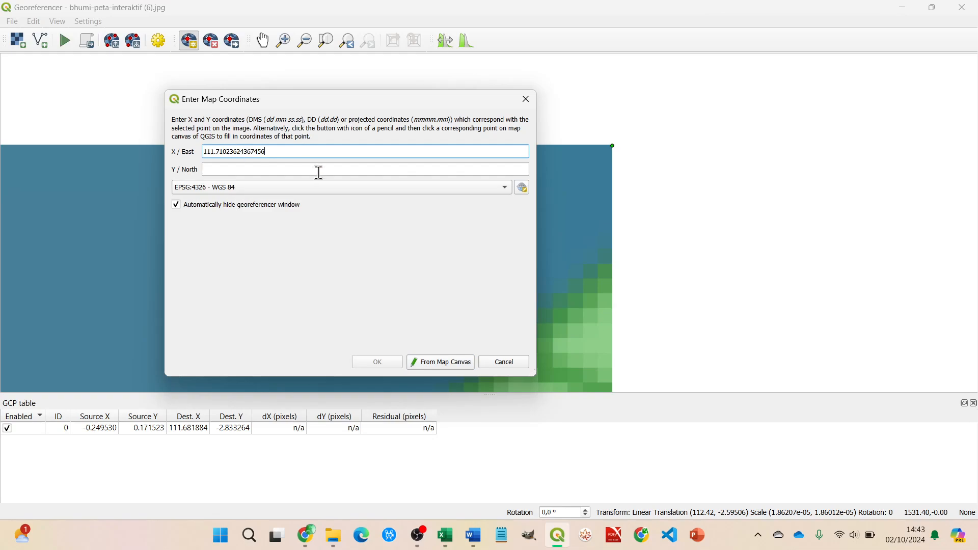
Copy corner b's latitude from Excel cell F11, enter -2.833264444538841 as Y / North in QGIS, and accept the second control point.
click(224, 172)
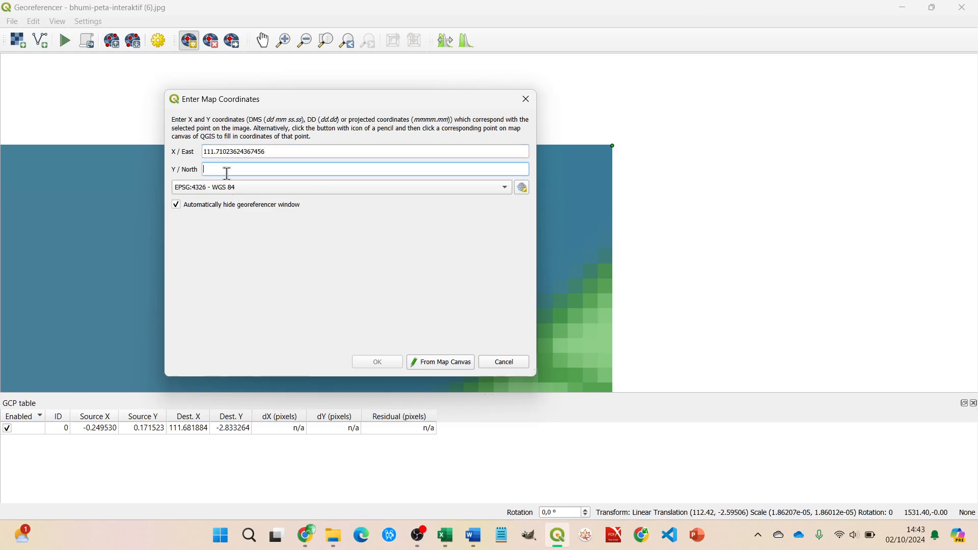
key(alt+Tab)
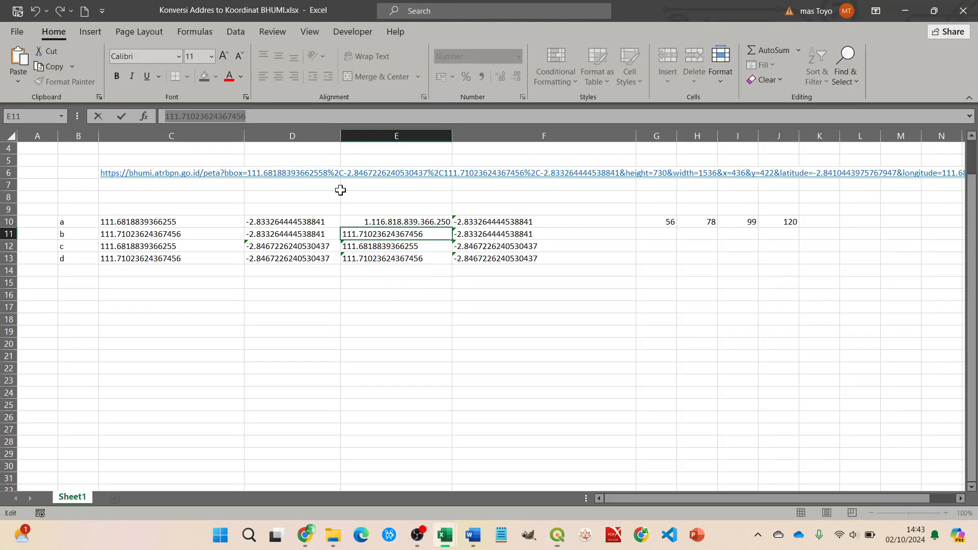
click(514, 233)
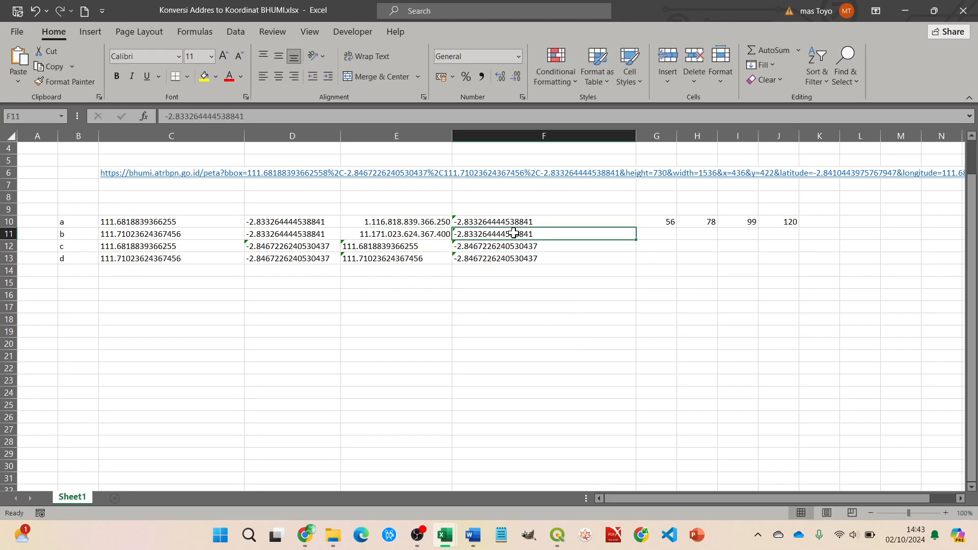
drag(259, 116, 118, 114)
key(ctrl+c)
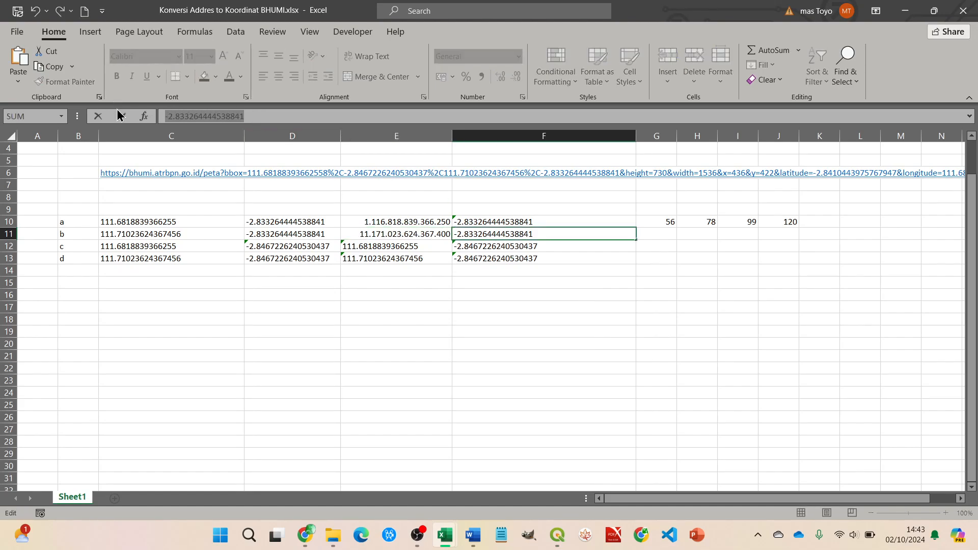
key(alt+Tab)
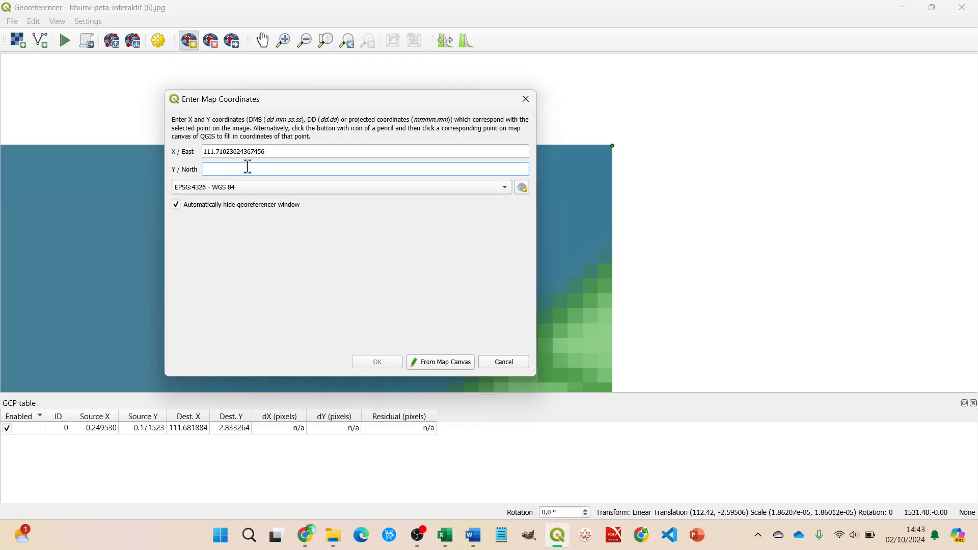
key(ctrl+v)
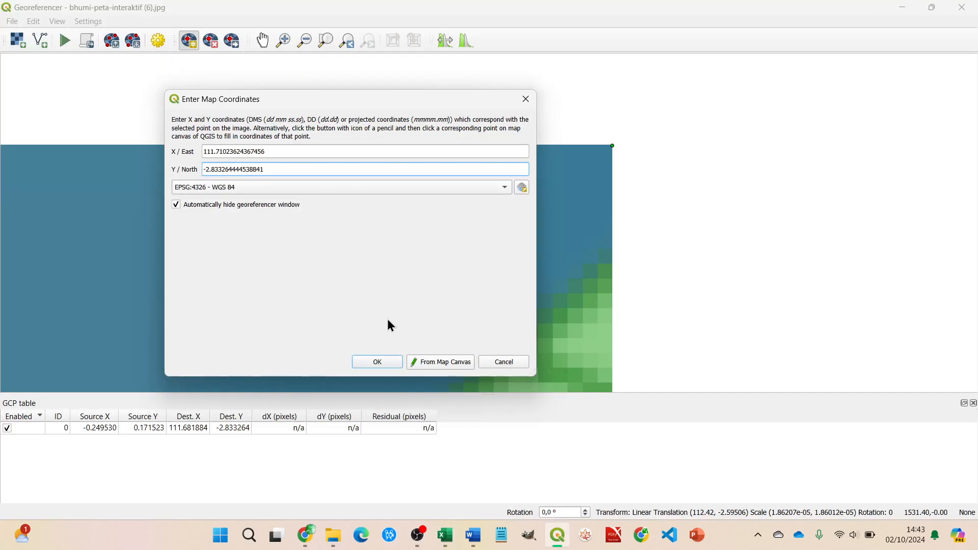
click(383, 360)
Place the third ground control point exactly on the lower-left corner of the map image.
scroll(585, 160, up, 4)
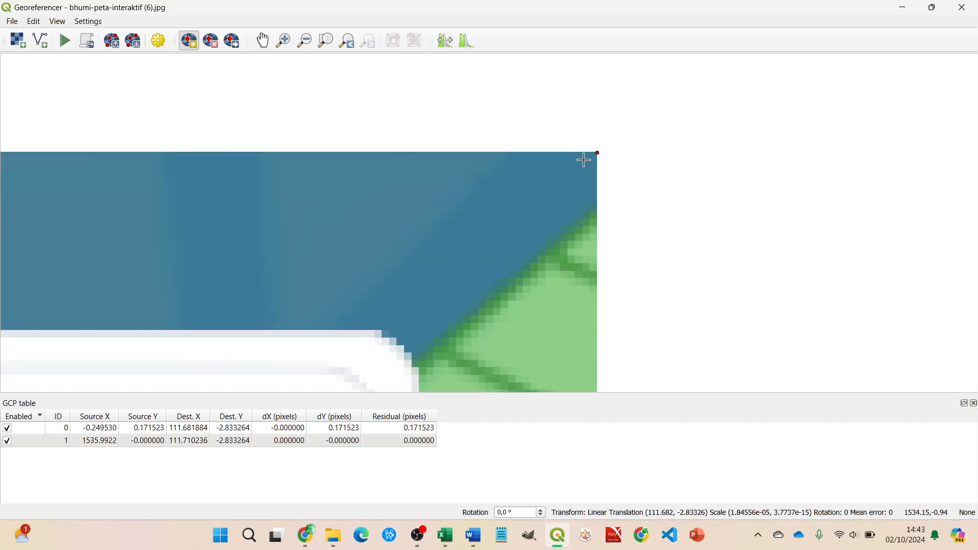
scroll(585, 160, down, 3)
scroll(495, 224, up, 4)
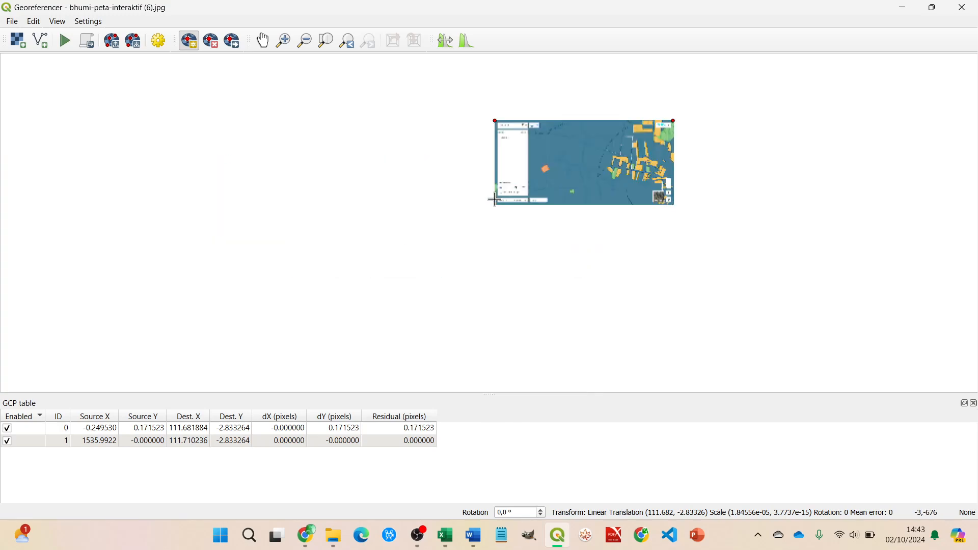
scroll(495, 225, up, 2)
scroll(465, 229, up, 2)
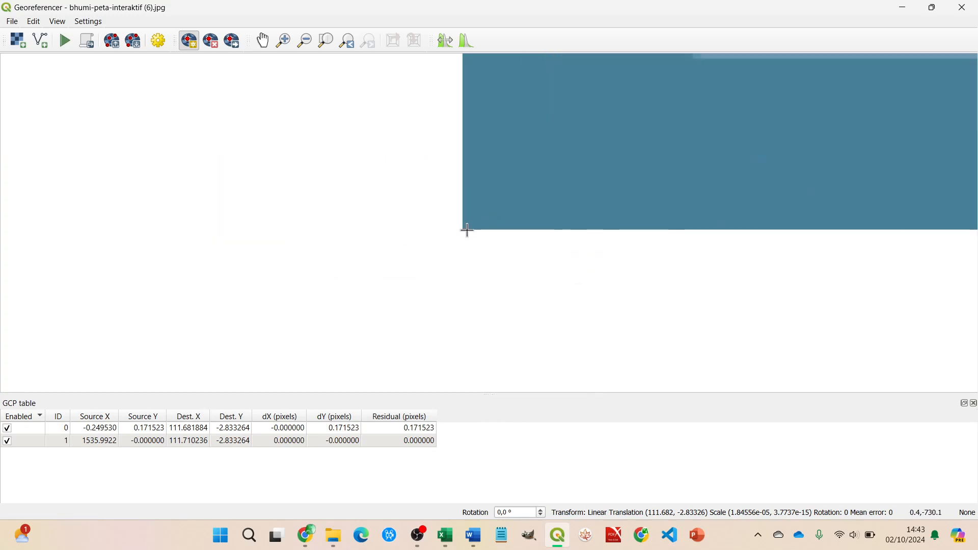
click(461, 228)
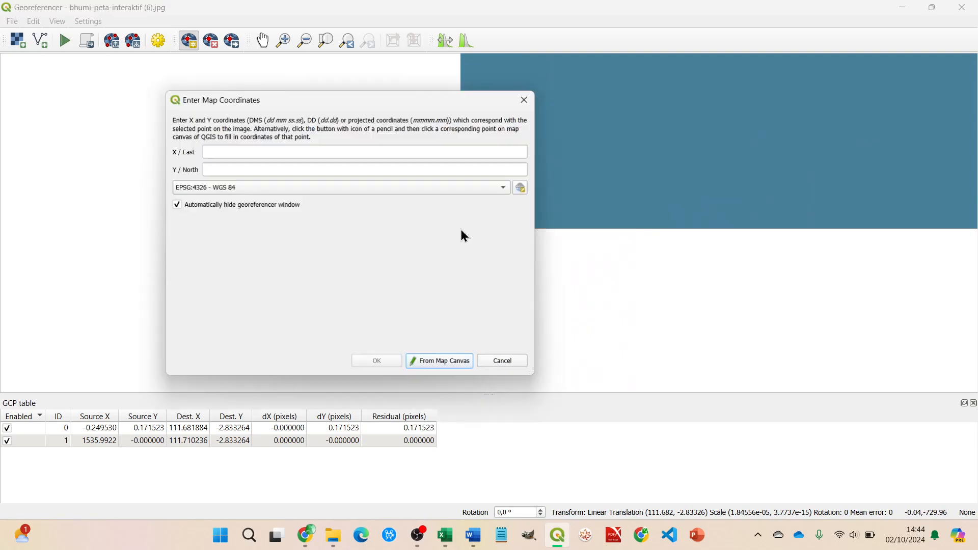
Copy corner c's longitude from cell E12 in Excel and enter 111.6818839366255 as the third point's X / East coordinate in QGIS.
click(232, 152)
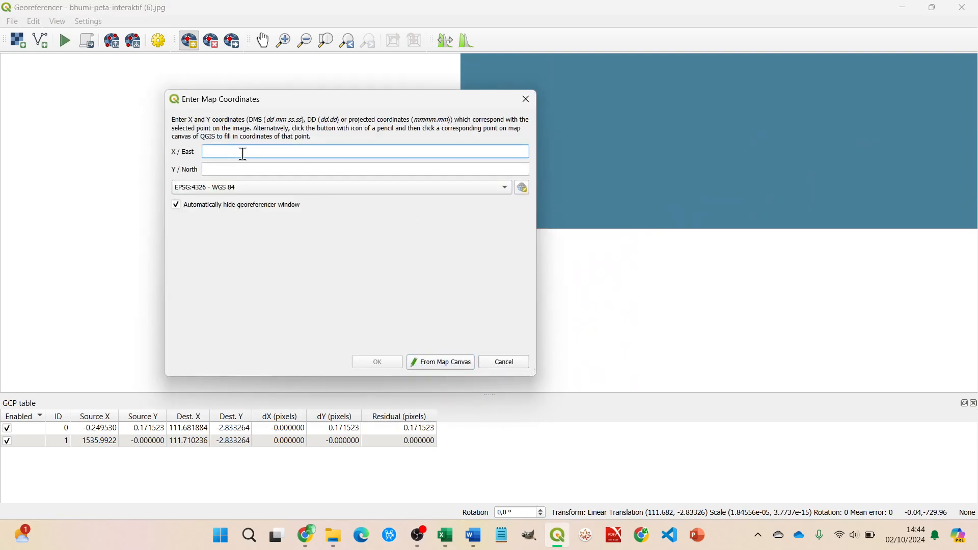
key(alt+Tab)
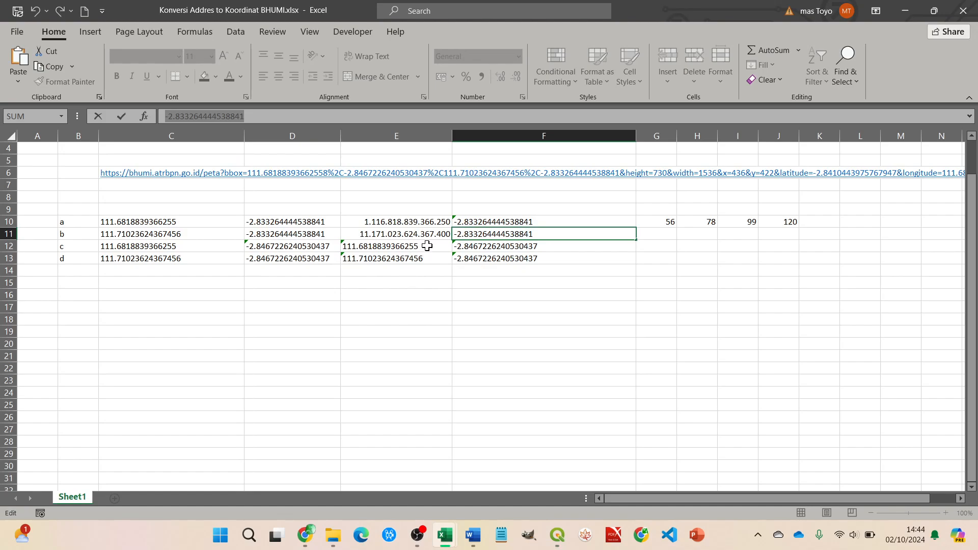
key(Escape)
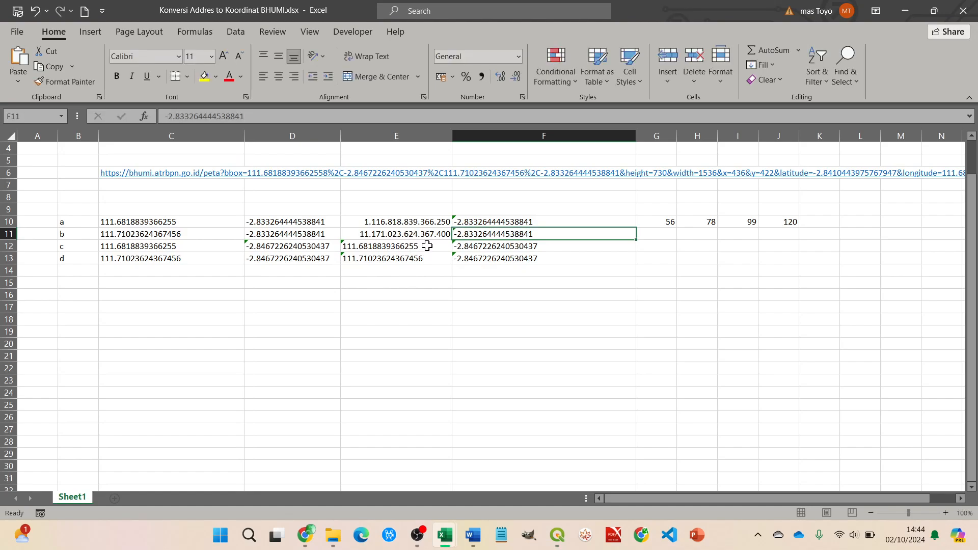
click(426, 246)
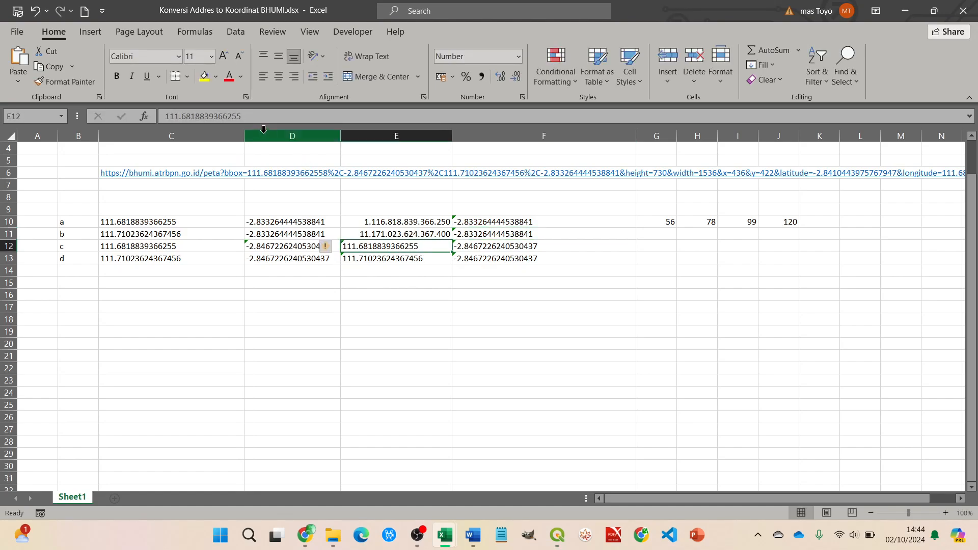
drag(241, 116, 131, 111)
key(ctrl+c)
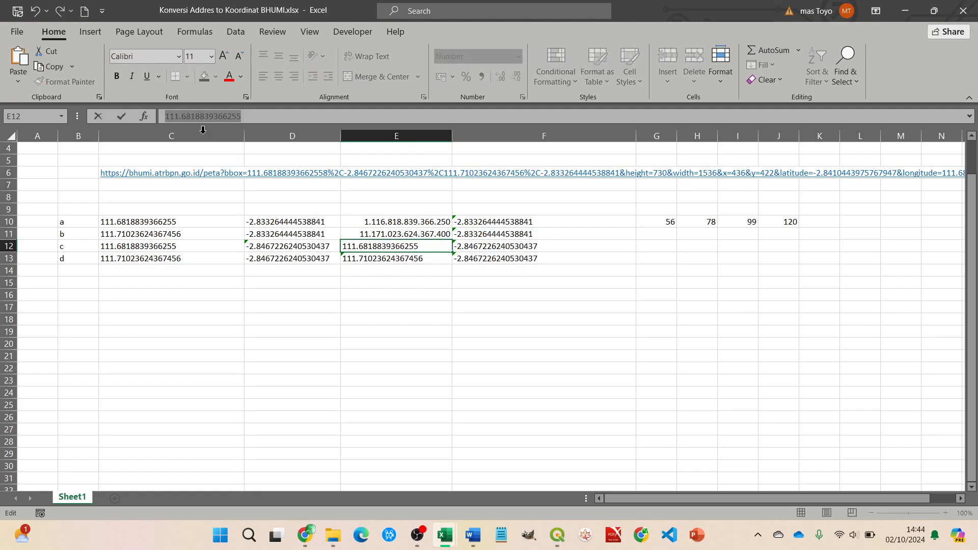
key(alt+Tab)
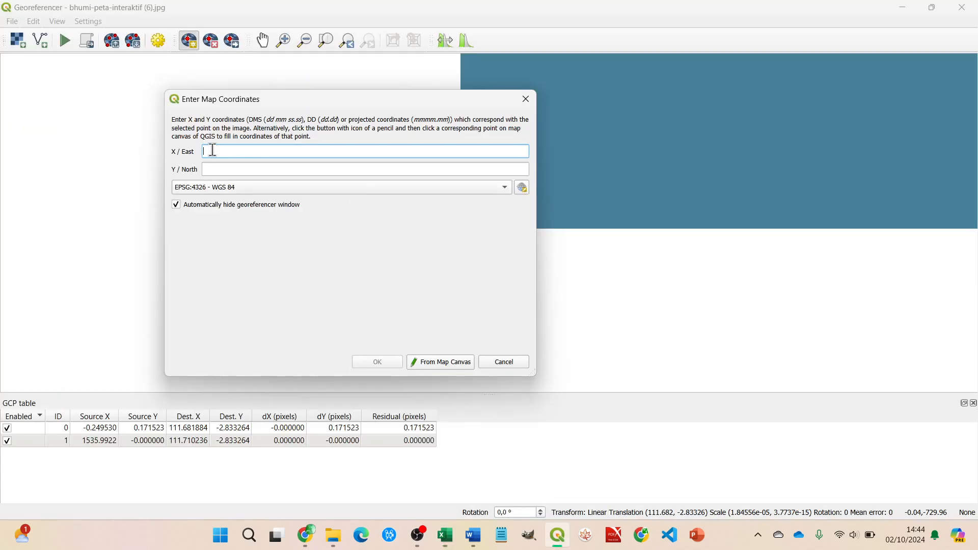
key(ctrl+v)
Copy corner c's latitude from Excel cell F12, enter -2.8467226240530437 as Y / North in QGIS, and accept the third control point.
click(244, 167)
key(alt+Tab)
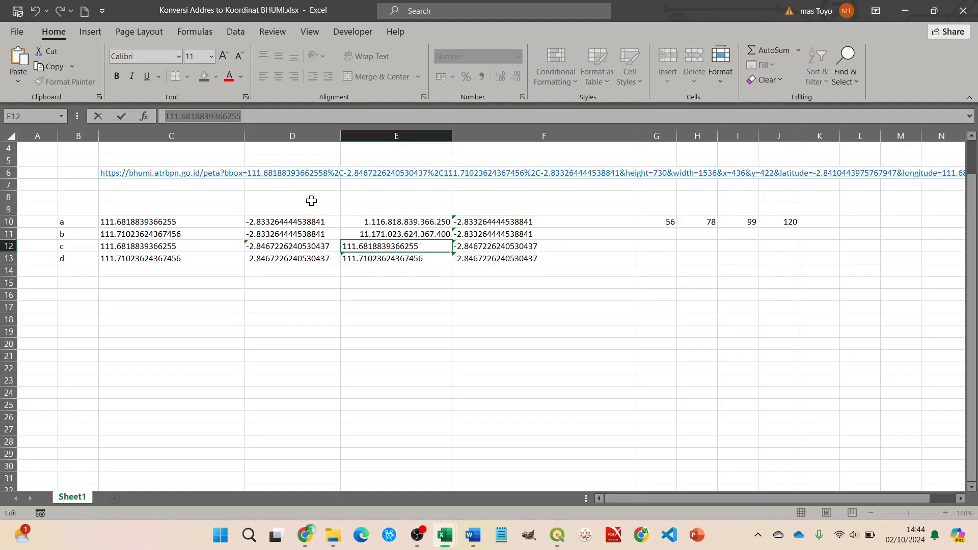
click(526, 250)
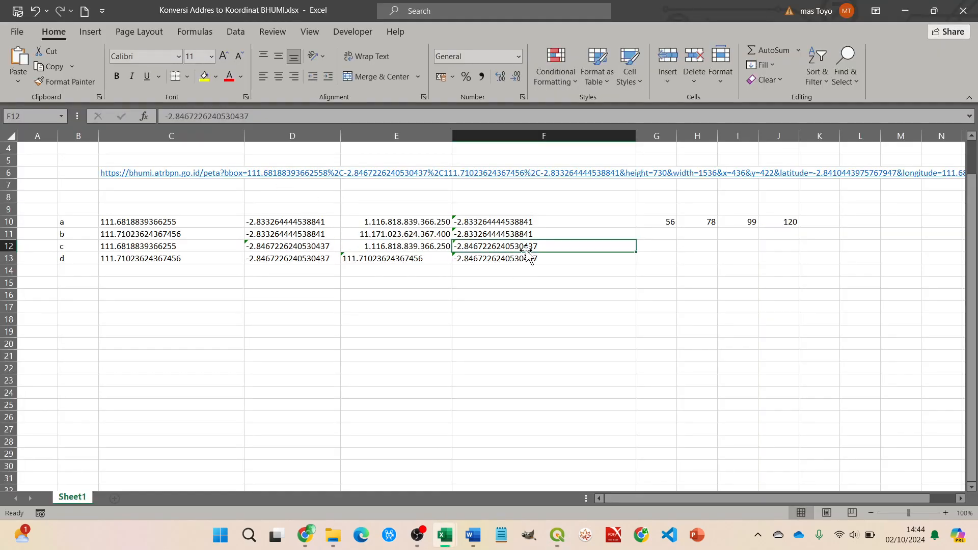
drag(289, 116, 115, 112)
key(ctrl+c)
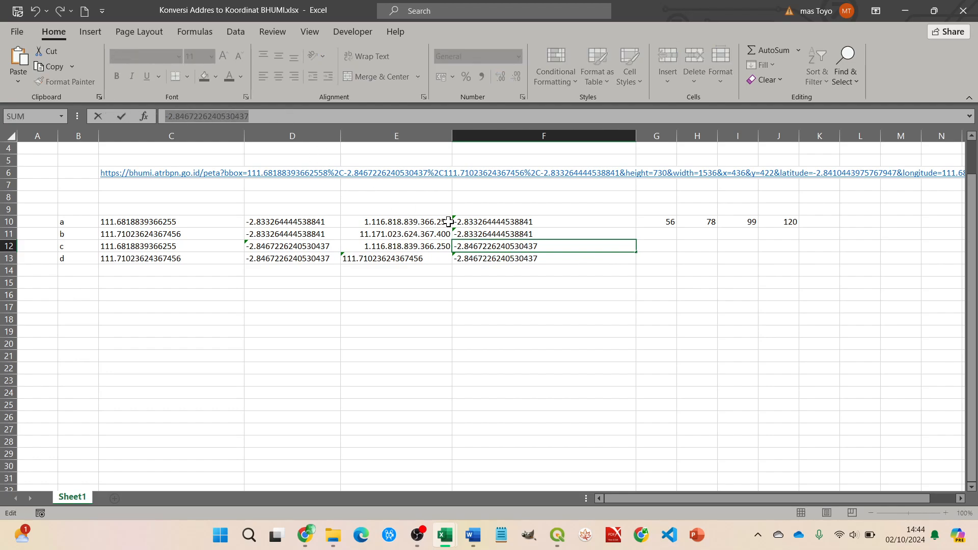
key(alt+Tab)
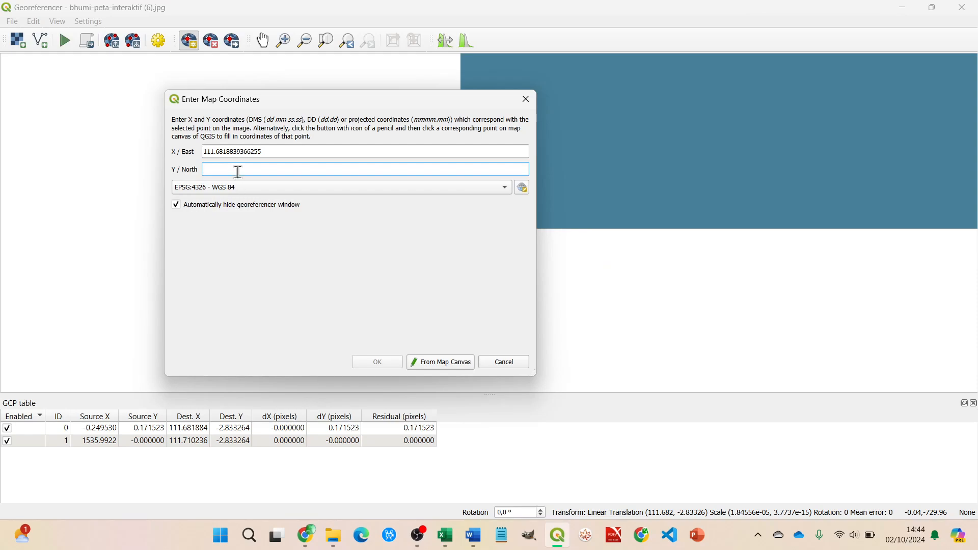
key(ctrl+v)
click(378, 362)
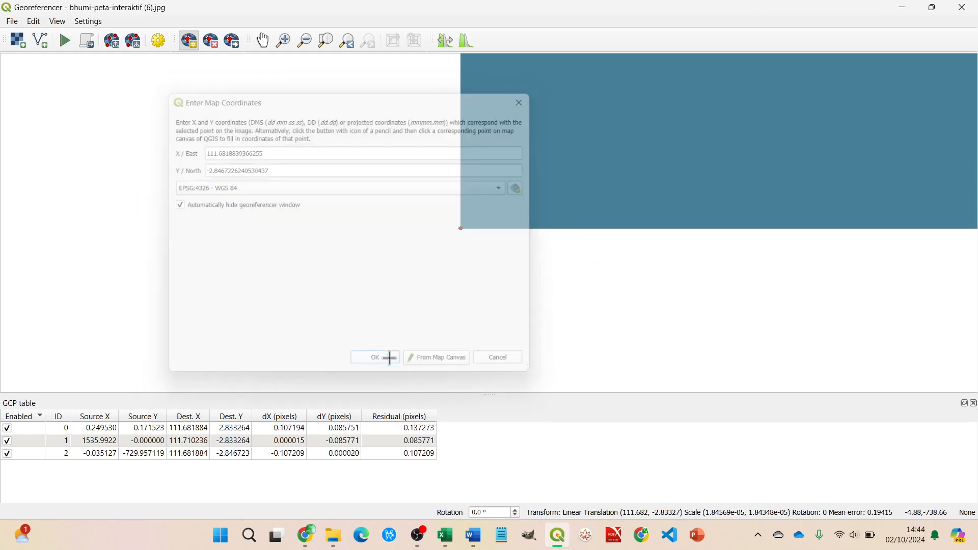
Place the fourth ground control point exactly on the map image's lower-right corner and switch to Excel for its X / East value.
scroll(293, 200, down, 4)
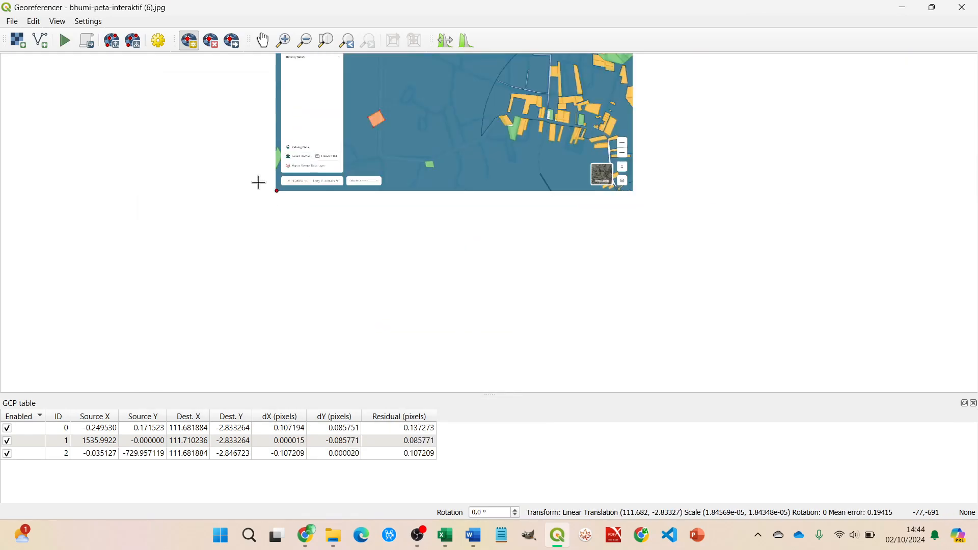
scroll(253, 170, down, 2)
scroll(339, 165, up, 4)
scroll(452, 301, up, 5)
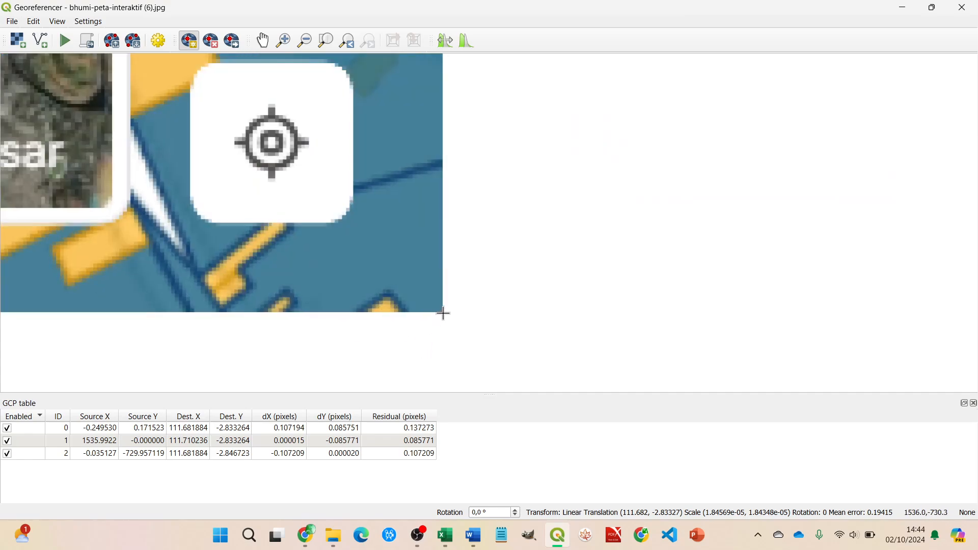
click(443, 313)
click(211, 147)
key(alt+Tab)
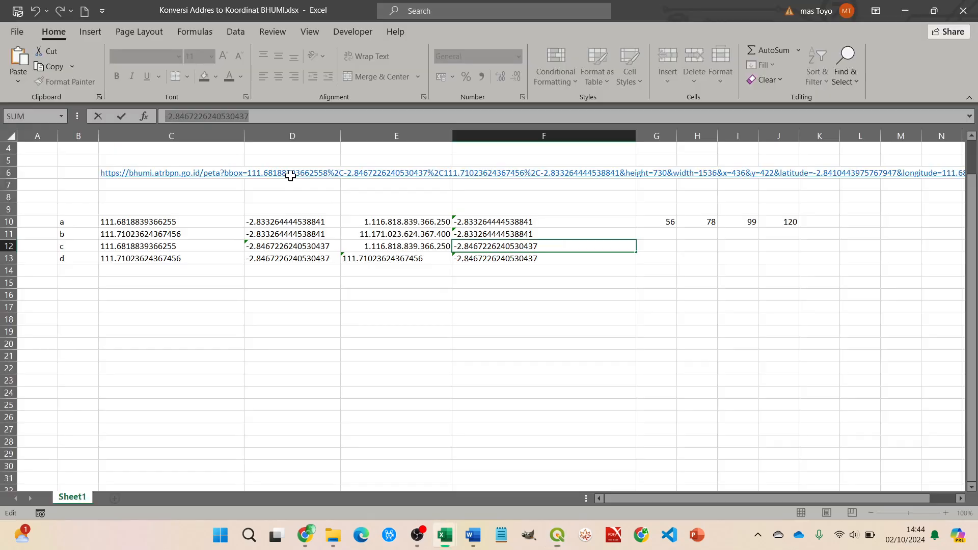
text(=)
click(395, 260)
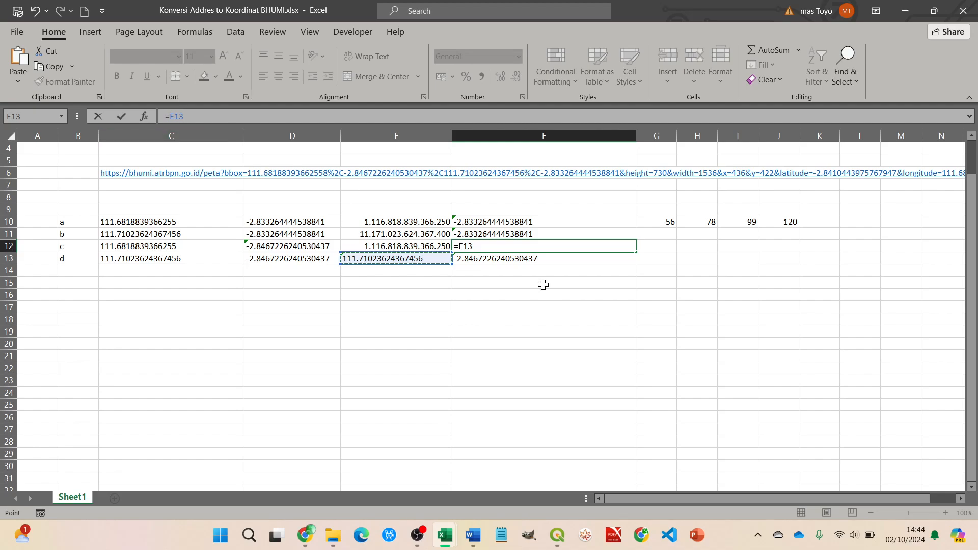
key(Escape)
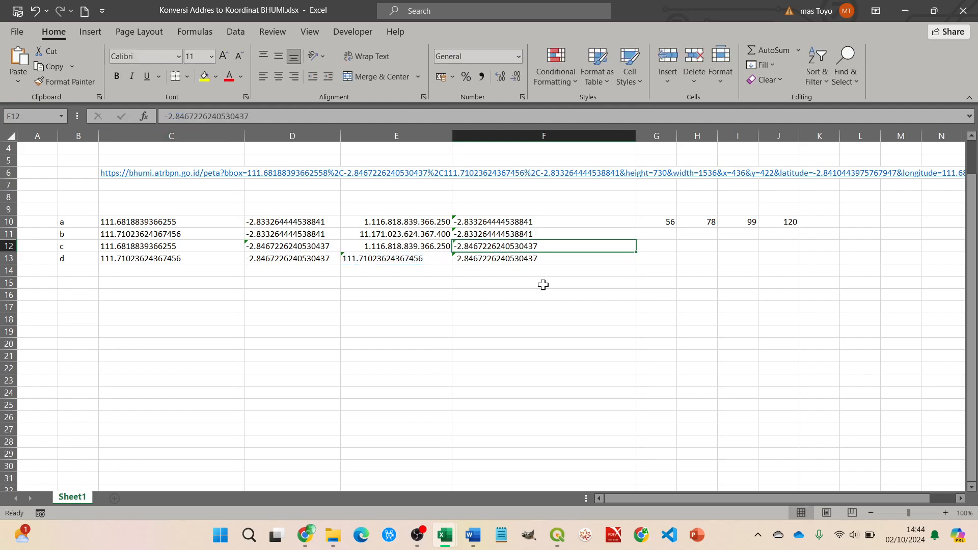
Copy corner d's longitude from cell E13 and enter 111.71023624367456 as the fourth point's X / East coordinate in QGIS.
click(428, 259)
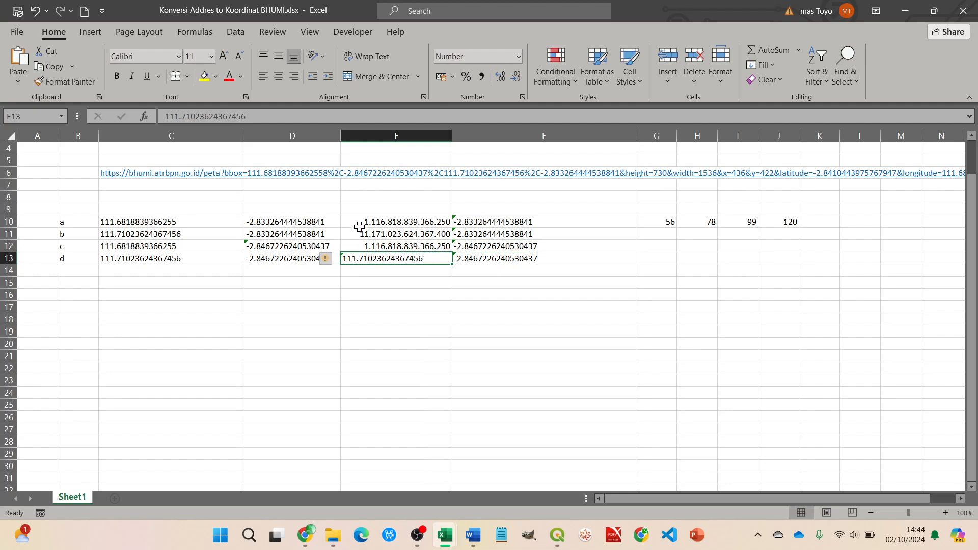
drag(266, 116, 164, 116)
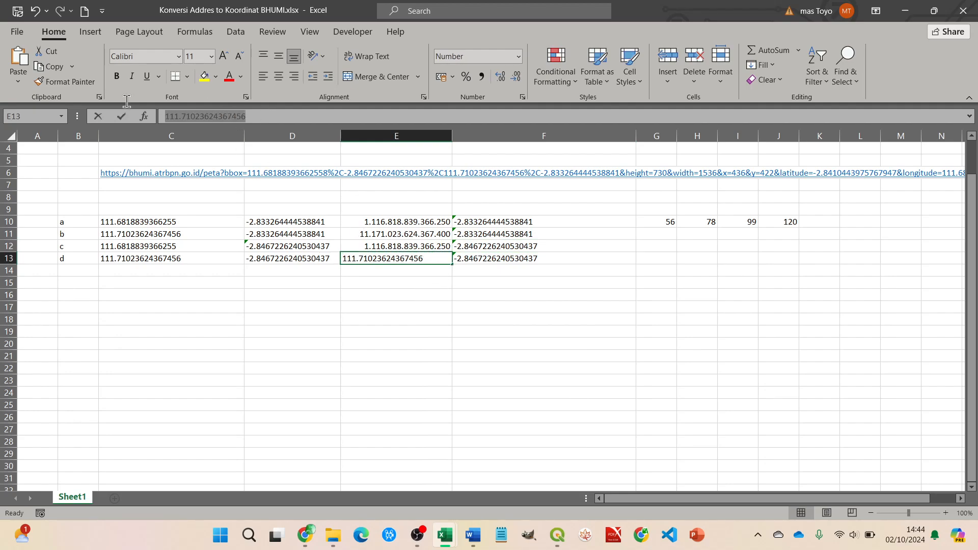
key(alt+Tab)
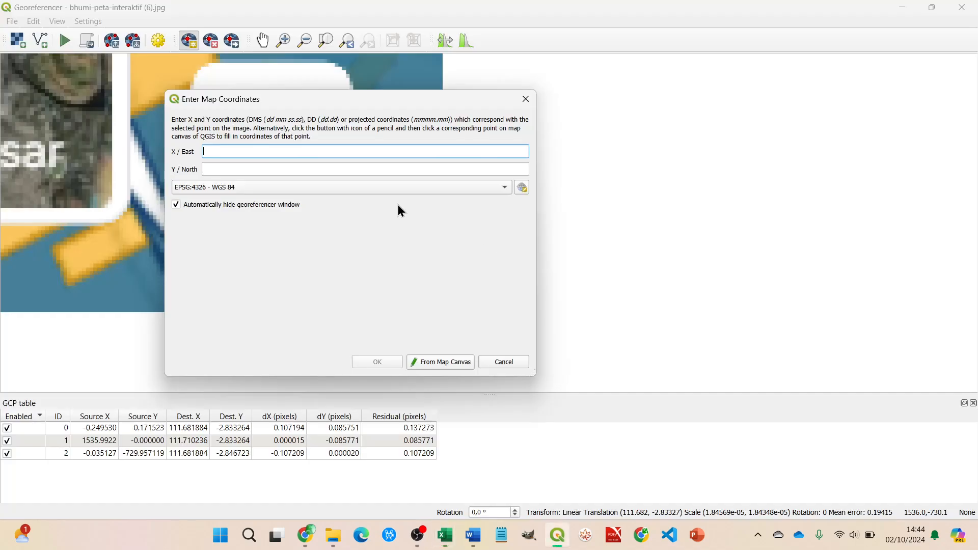
key(ctrl+v)
Copy corner d's latitude from Excel cell F13, enter -2.8467226240530437 as Y / North in QGIS, and accept the fourth control point.
click(239, 169)
key(alt+Tab)
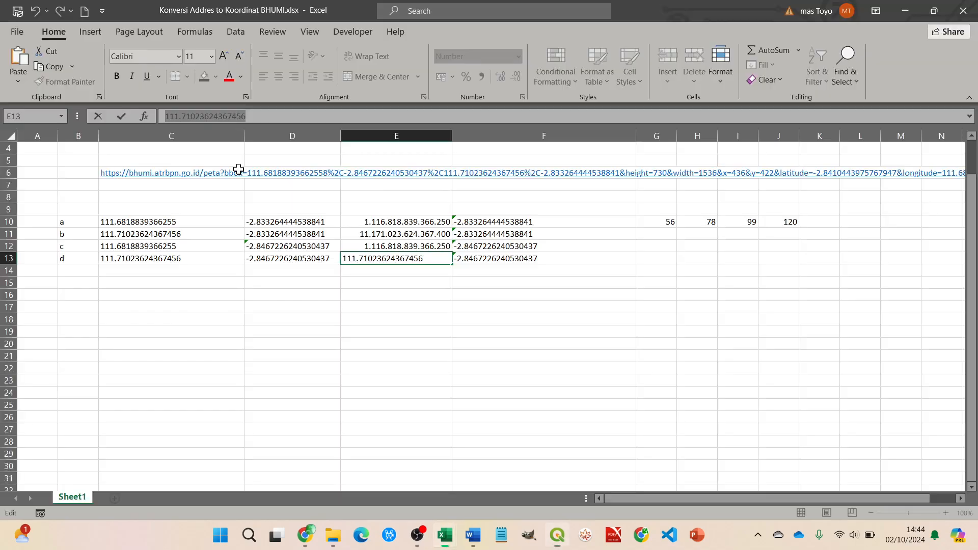
click(546, 259)
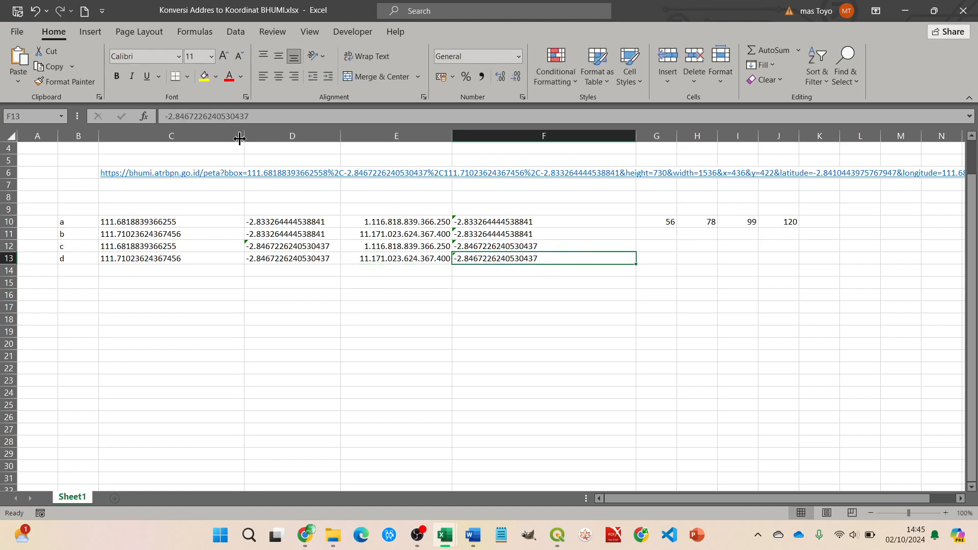
drag(249, 116, 146, 116)
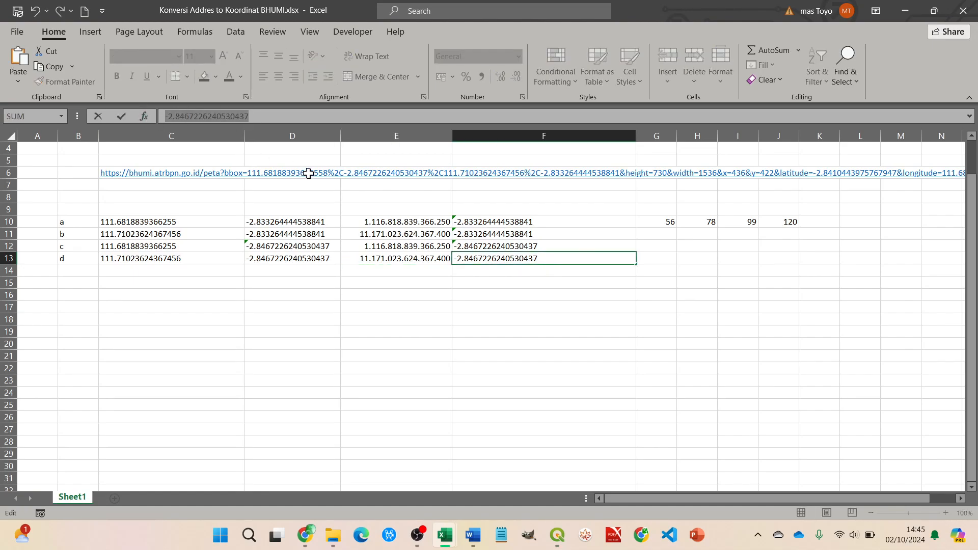
key(alt+Tab)
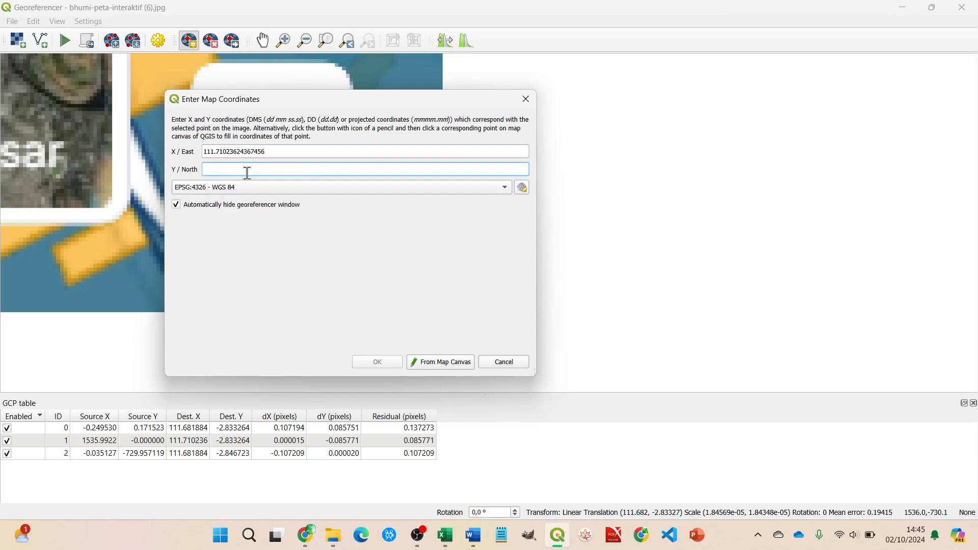
key(ctrl+v)
click(377, 363)
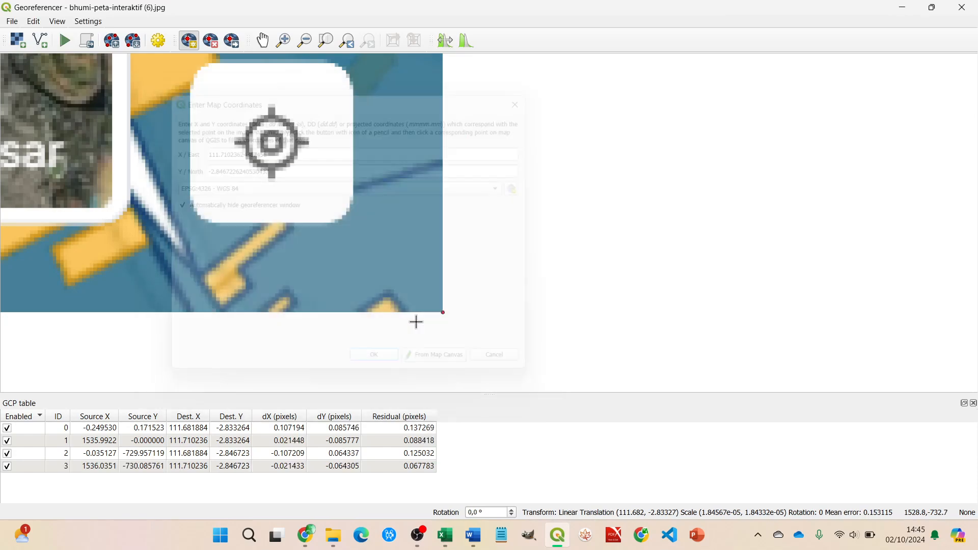
scroll(459, 227, down, 8)
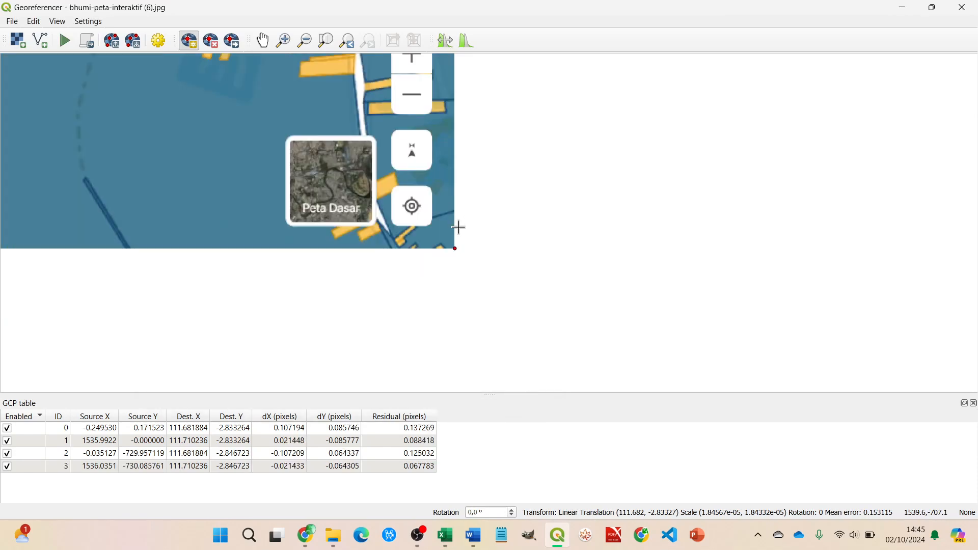
Accept the Linear transformation settings with target CRS EPSG:4326, run the georeferencing, and minimize the Georeferencer to show the main map.
scroll(309, 144, up, 1)
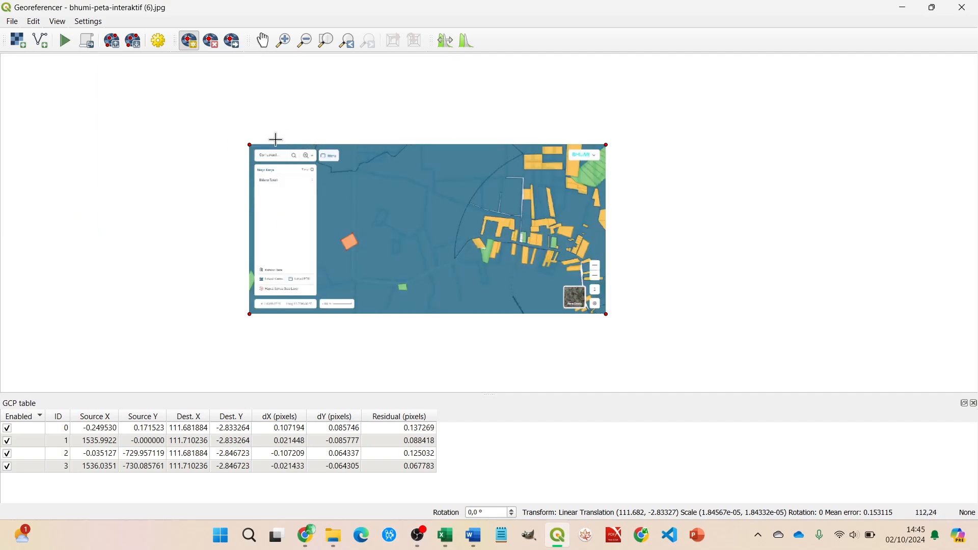
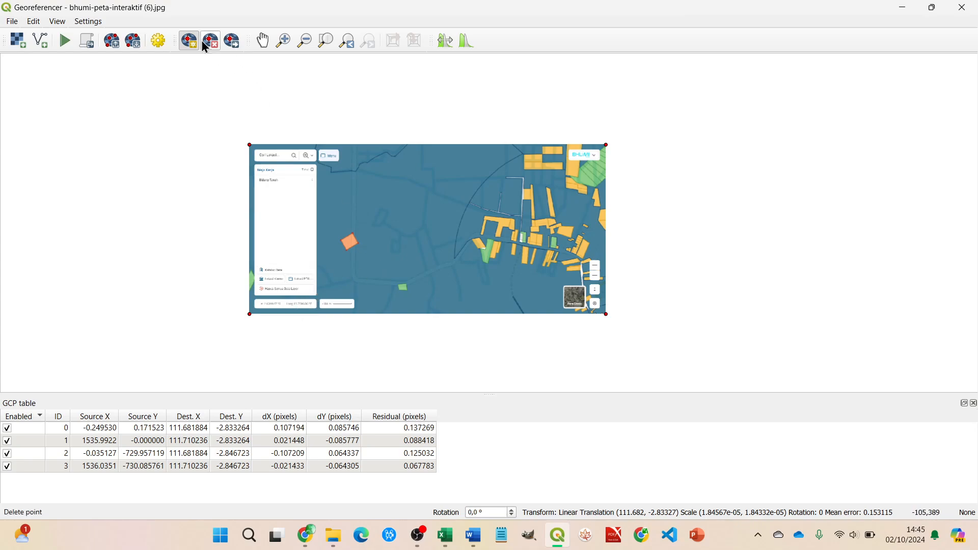
click(159, 40)
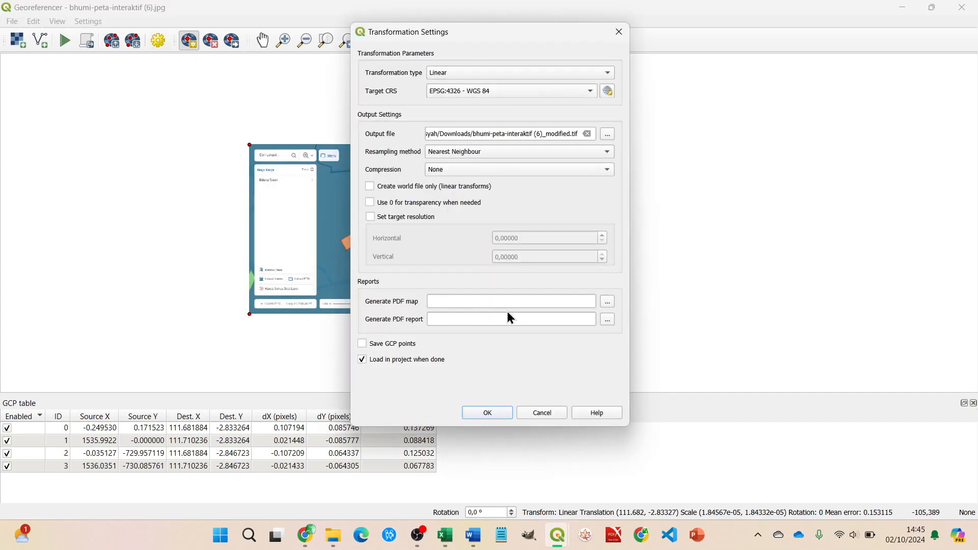
click(487, 413)
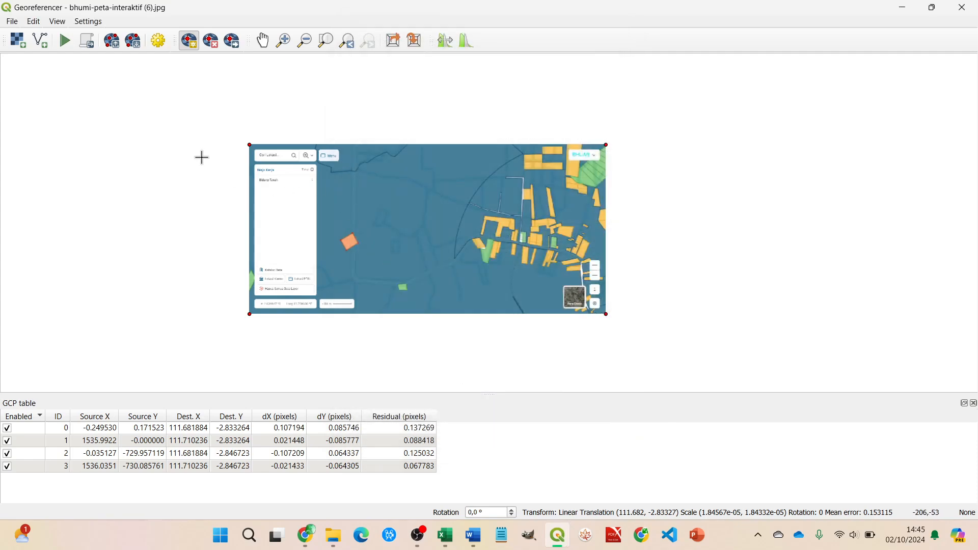
click(64, 43)
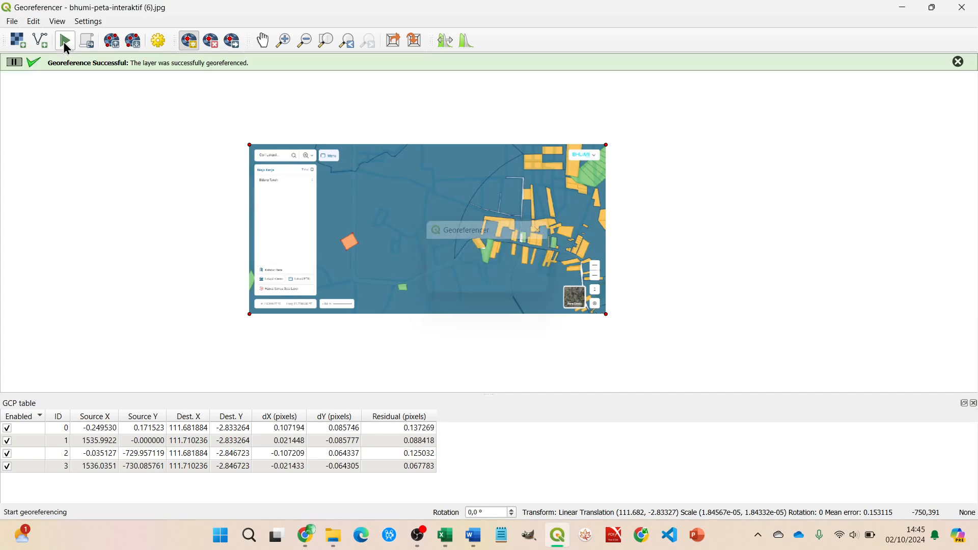
click(931, 8)
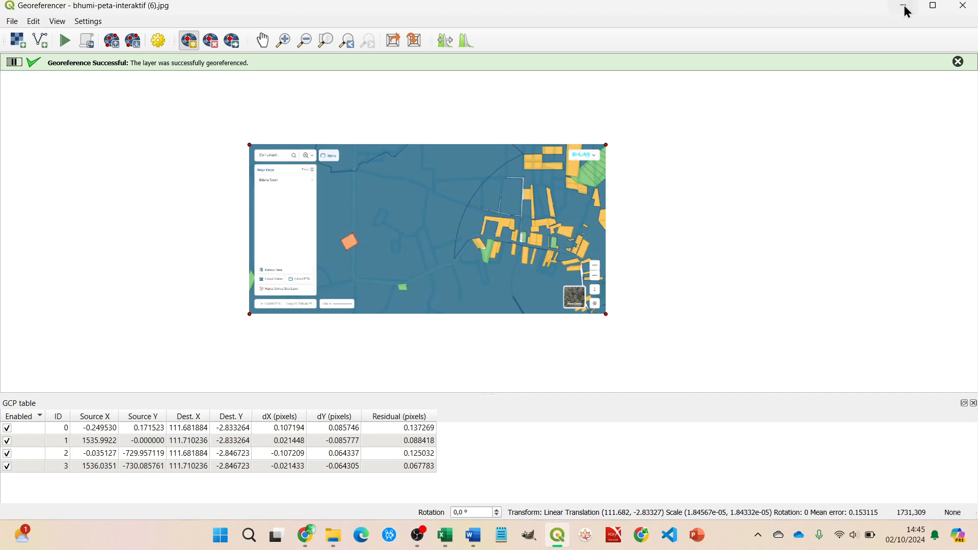
click(907, 12)
Add the Google Hybrid basemap from QuickMapServices to the project with the georeferenced BHUMI image.
scroll(515, 253, down, 1)
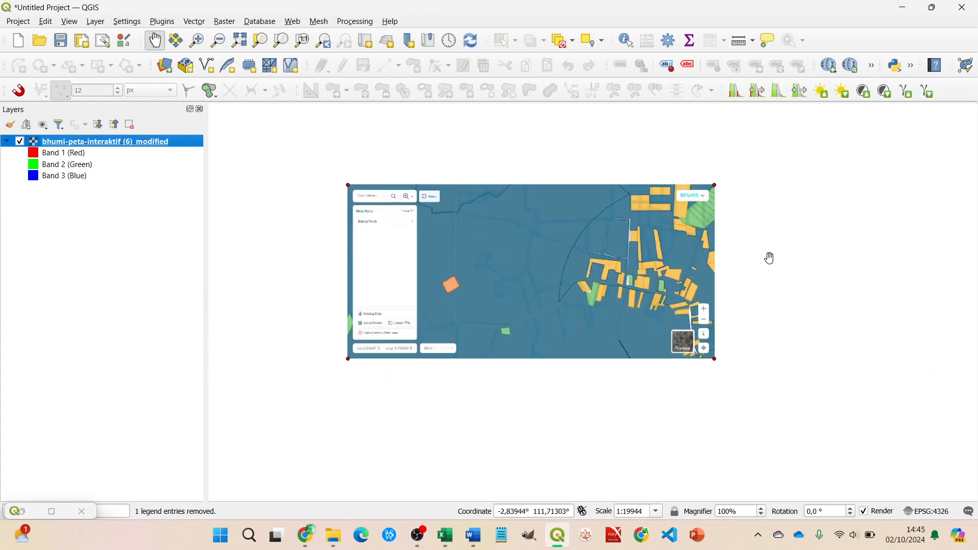
scroll(494, 293, up, 1)
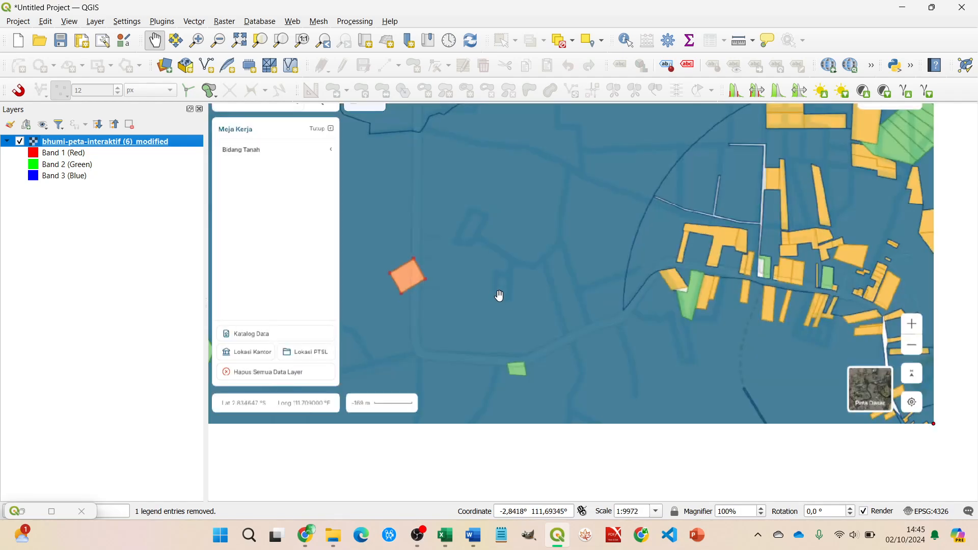
scroll(576, 310, down, 1)
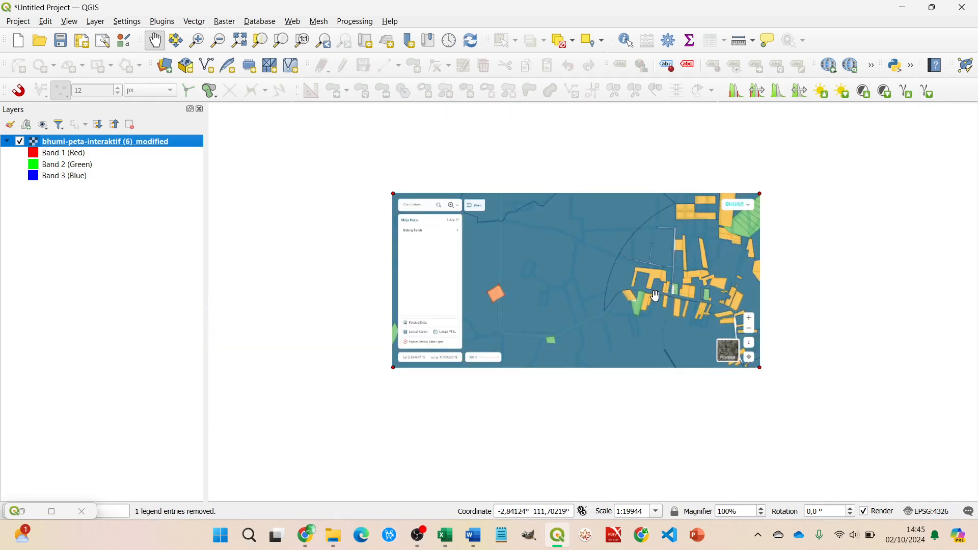
scroll(658, 298, up, 1)
scroll(657, 298, down, 1)
scroll(658, 300, up, 1)
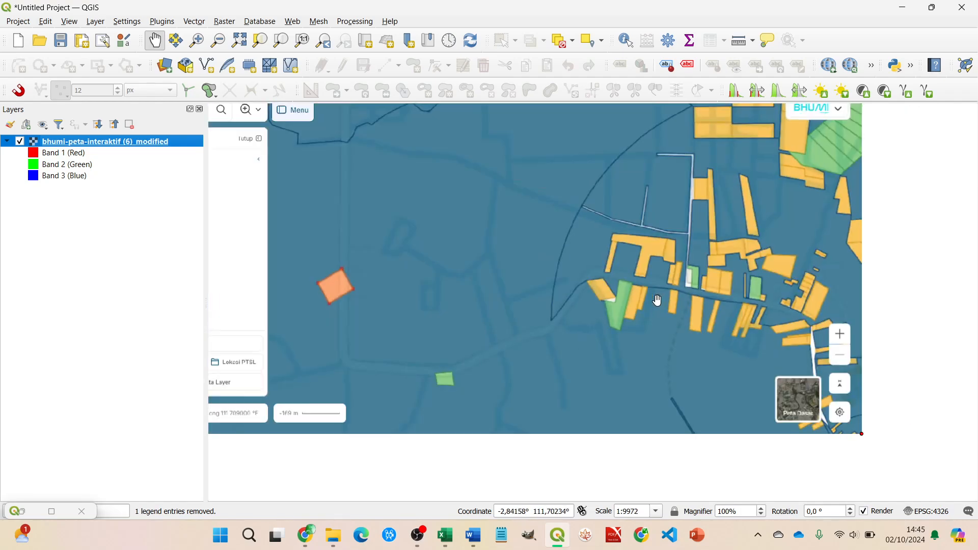
click(292, 22)
mouse_move(295, 51)
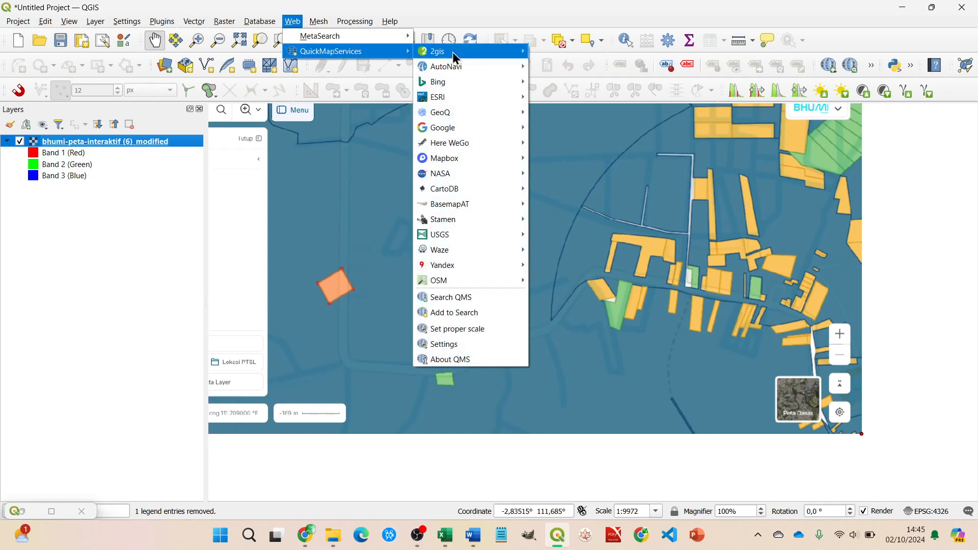
mouse_move(516, 130)
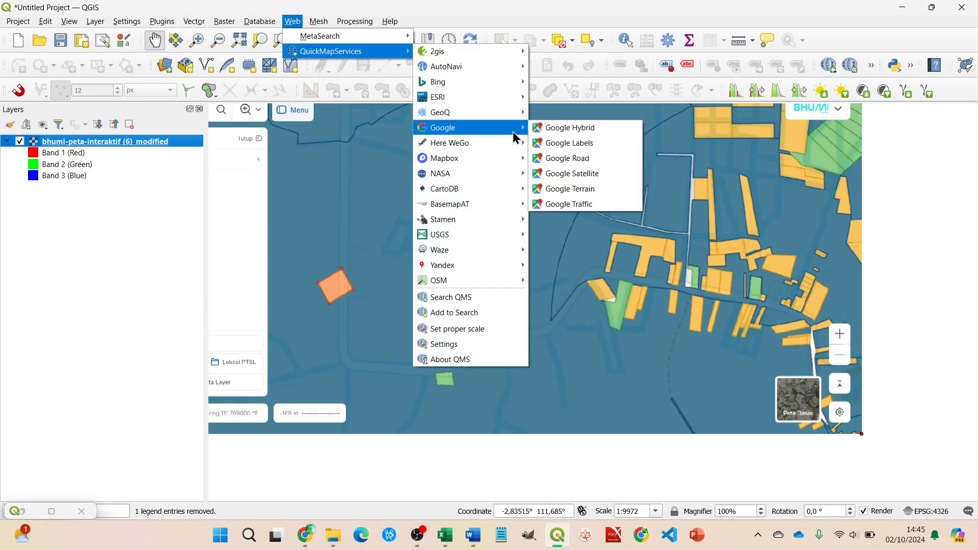
click(601, 131)
Compare the georeferenced BHUMI image with the satellite basemap by repeatedly hiding and showing the image layer.
scroll(601, 131, down, 1)
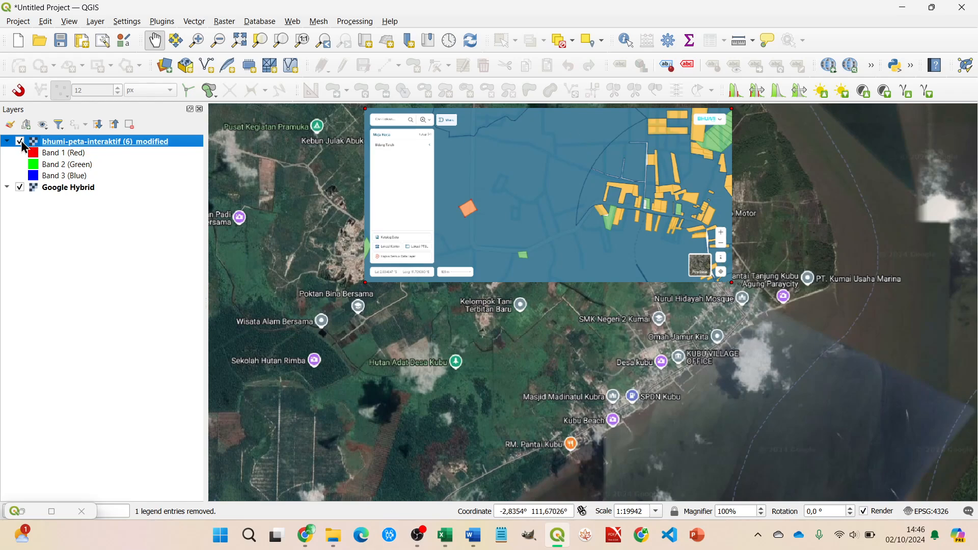
click(22, 143)
click(22, 143)
scroll(707, 239, up, 2)
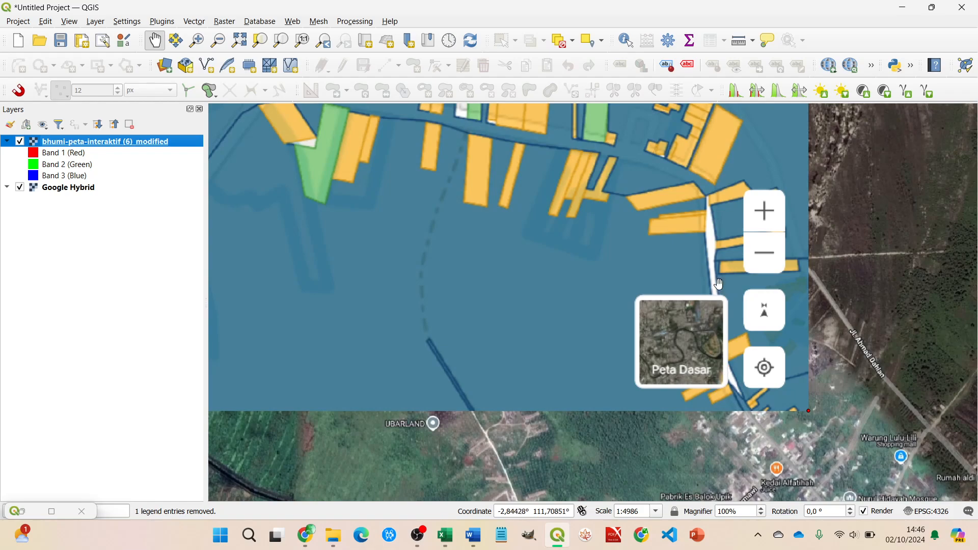
drag(436, 215, 519, 323)
scroll(581, 328, down, 1)
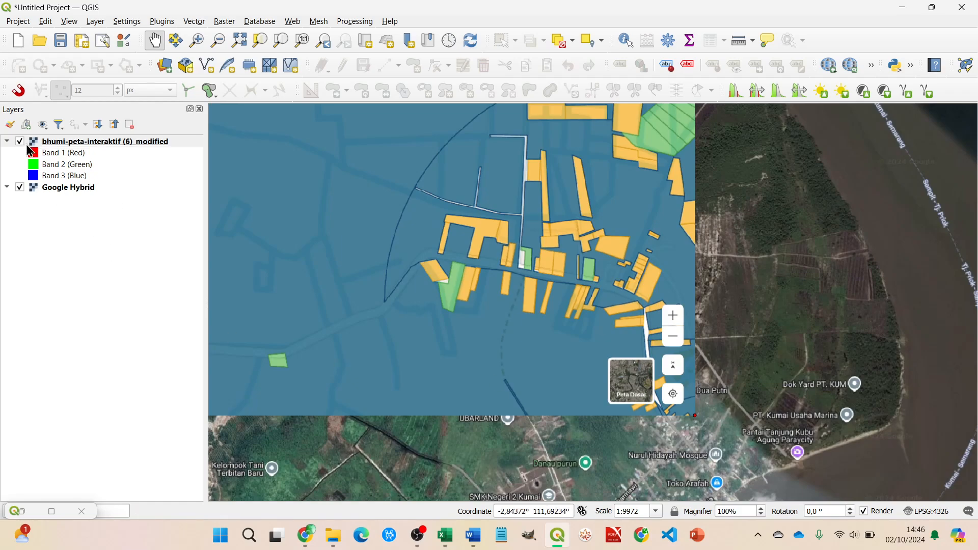
click(20, 142)
click(20, 142)
click(20, 142)
click(20, 143)
click(21, 143)
click(20, 142)
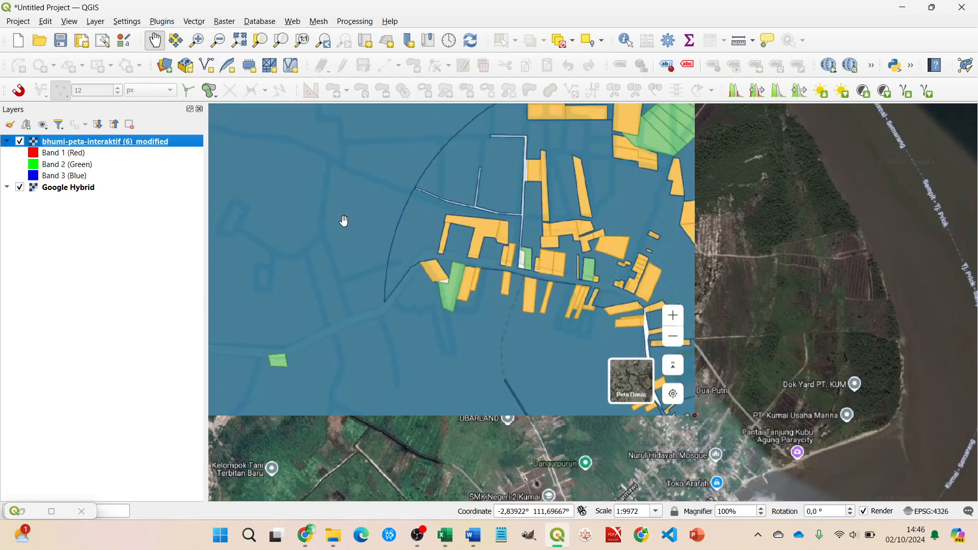
Examine the georeferenced map across its extent and inspect the orange land parcel with red corner markers up close.
drag(391, 239, 681, 252)
scroll(588, 233, down, 1)
scroll(671, 215, up, 1)
drag(521, 171, 570, 163)
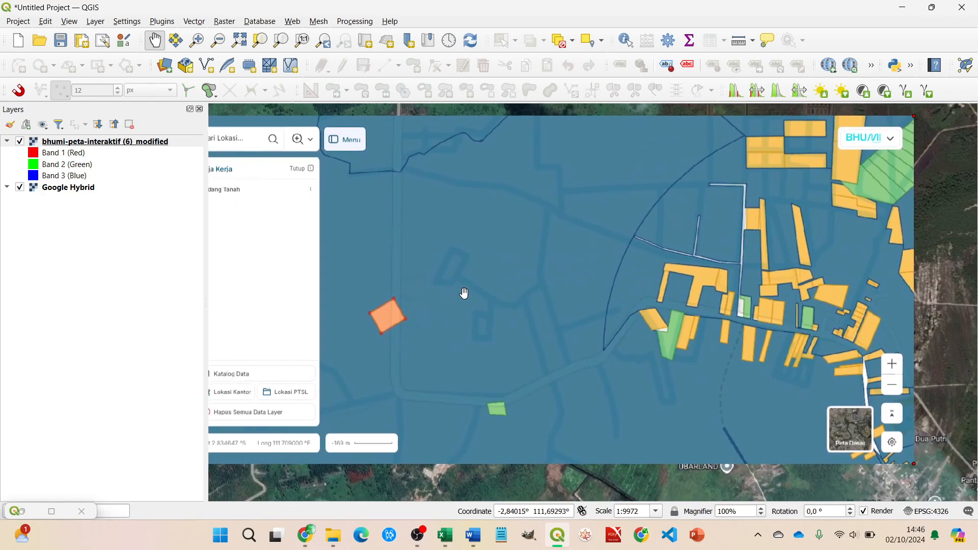
drag(550, 291, 561, 292)
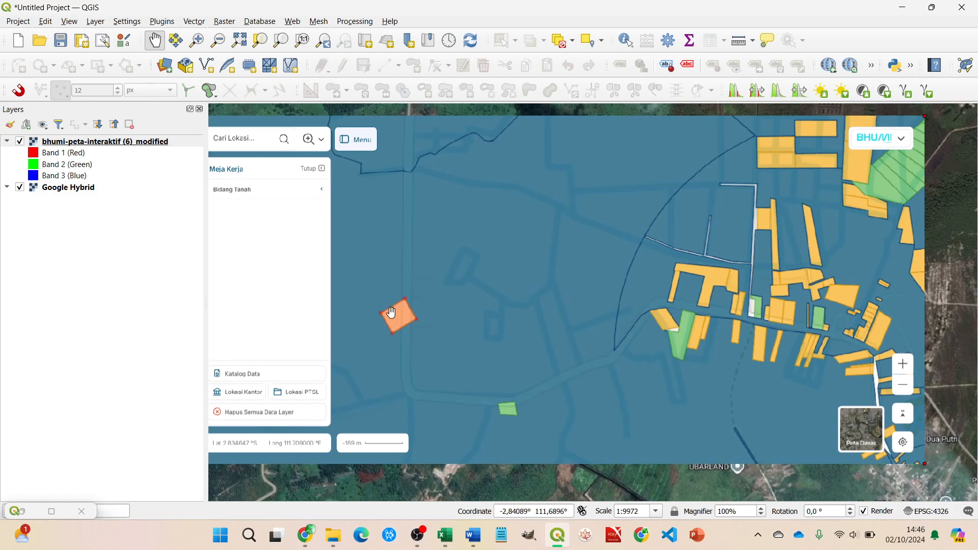
drag(513, 308, 585, 258)
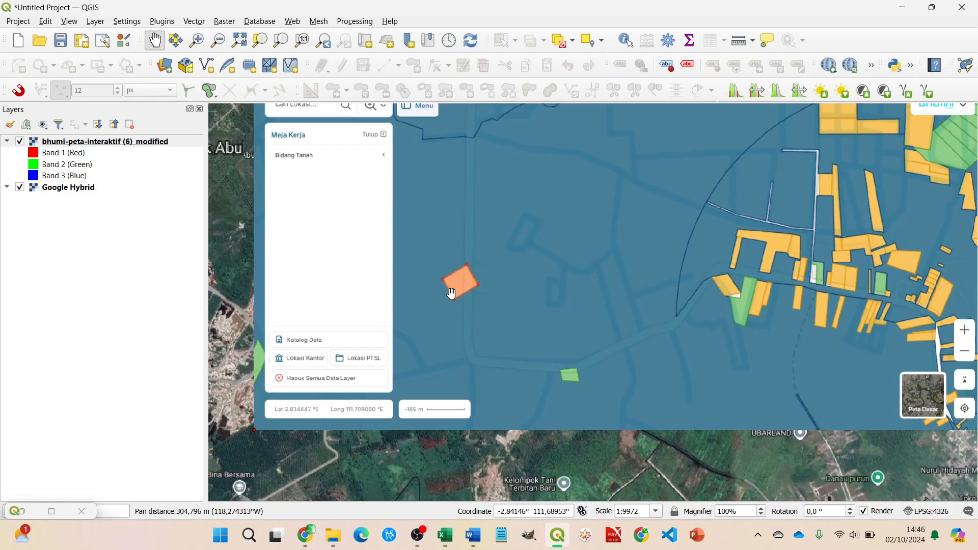
scroll(456, 281, up, 1)
scroll(455, 283, up, 1)
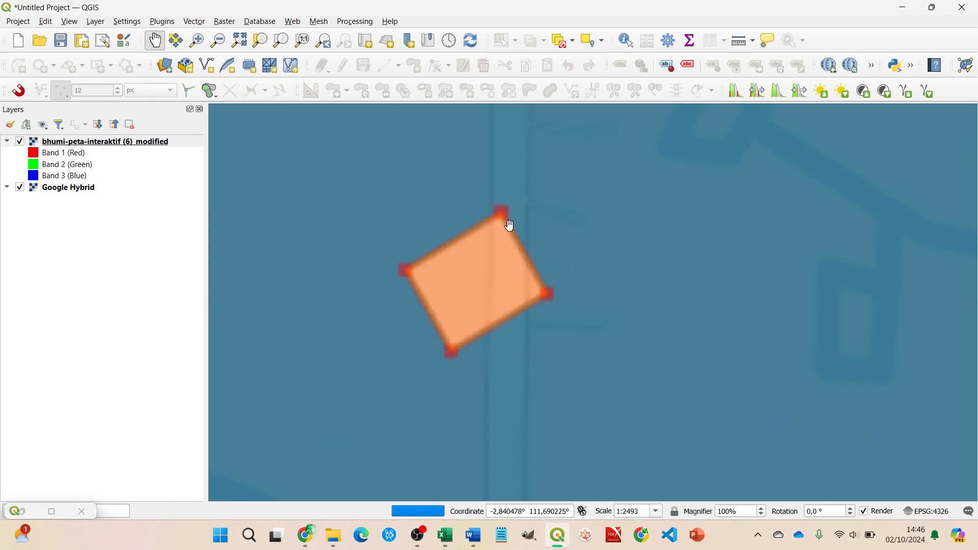
Start a new shapefile layer and create and open a folder named Hasil Digitasi inside AOI Bidang Tanah for its file.
click(139, 141)
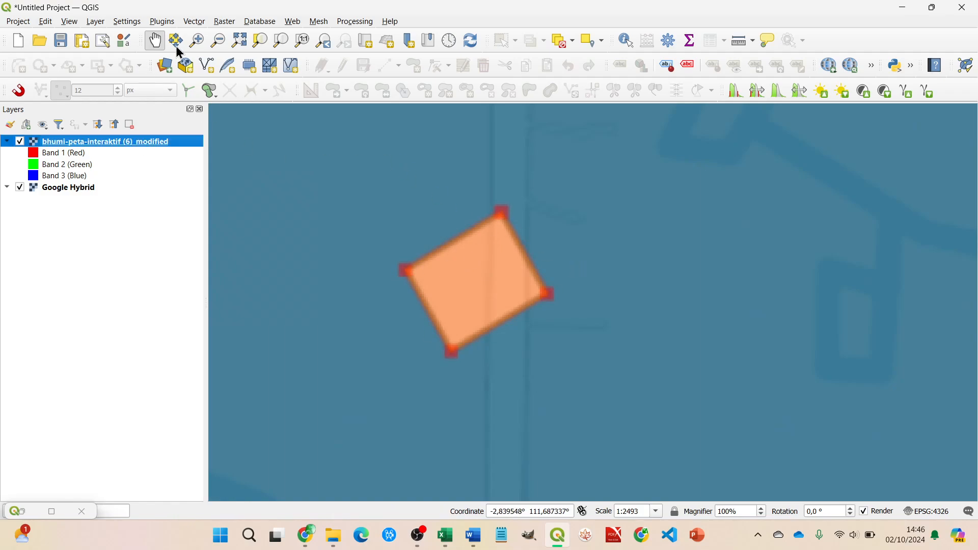
click(96, 22)
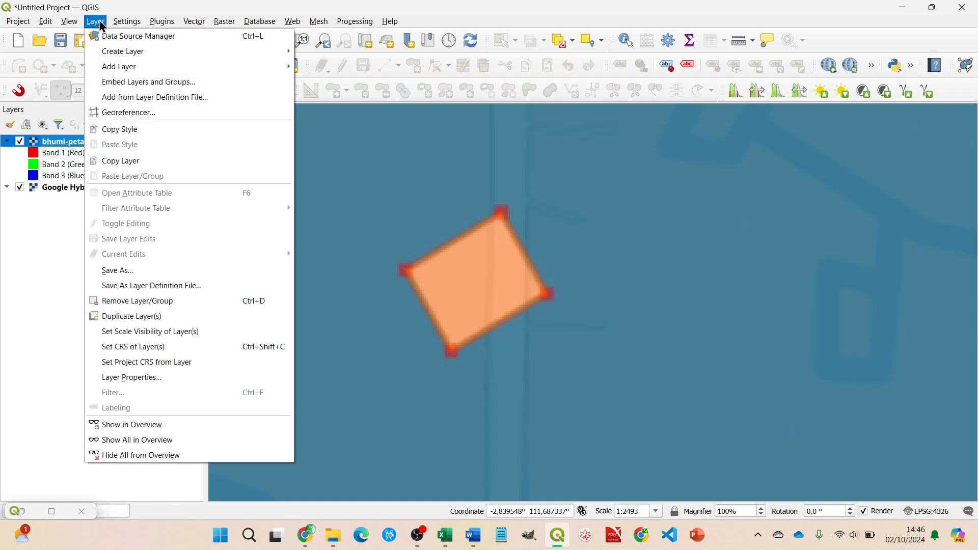
mouse_move(131, 51)
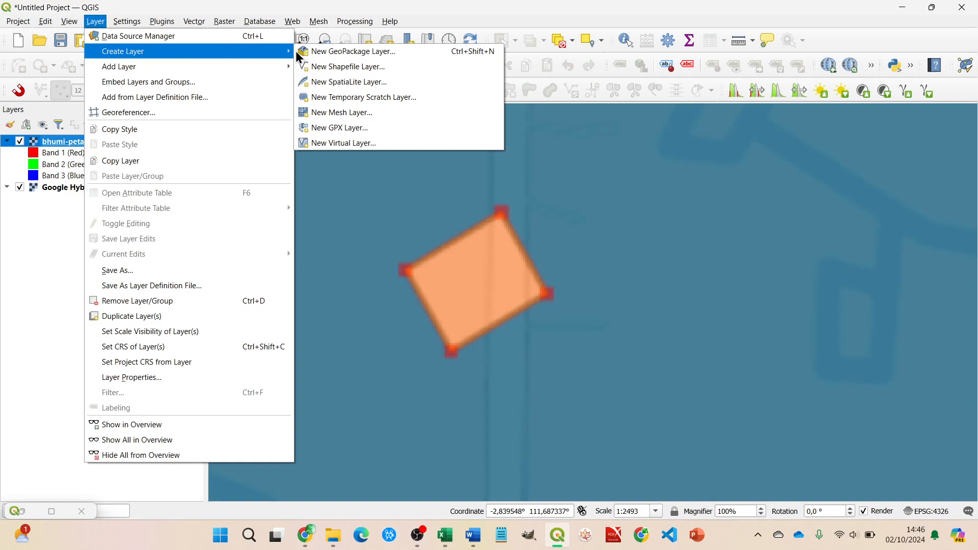
click(383, 69)
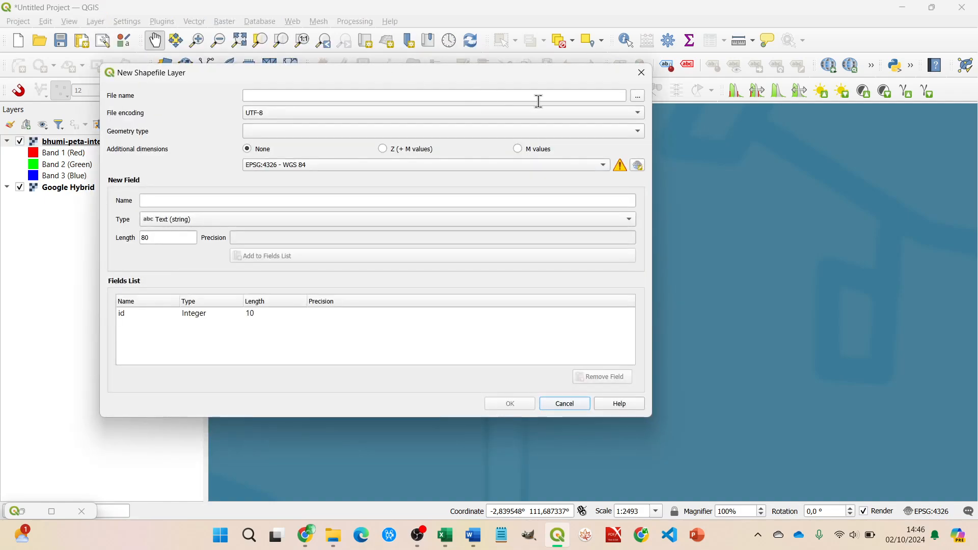
click(638, 98)
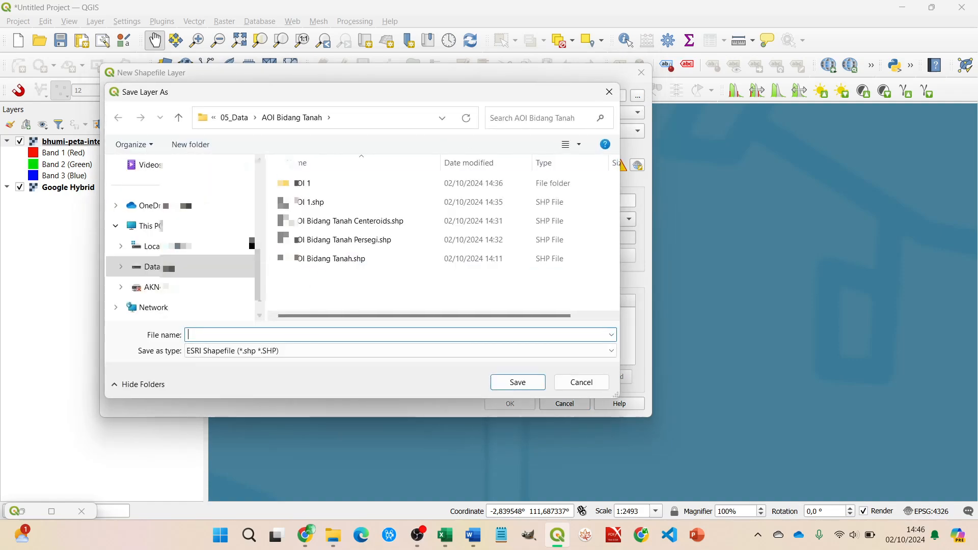
click(200, 148)
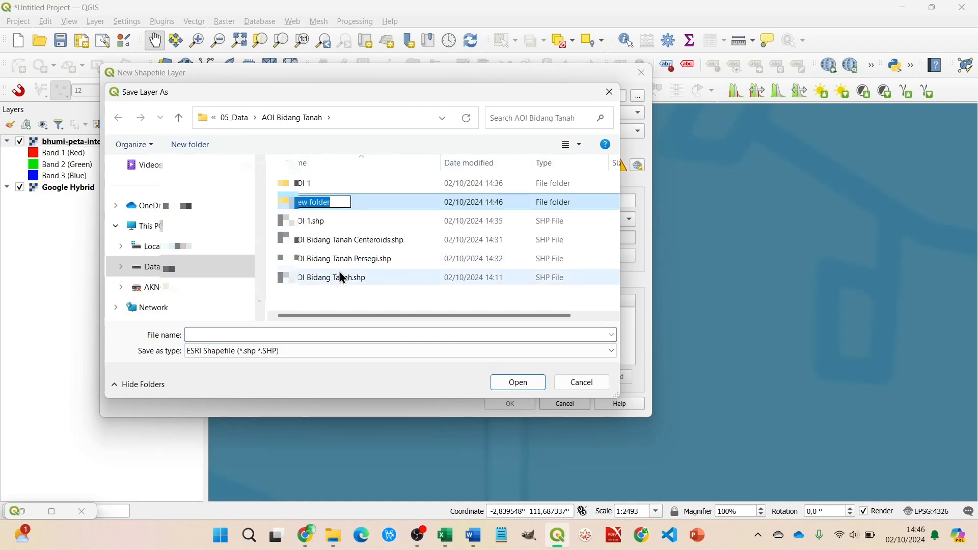
text(Hasil Digitasi)
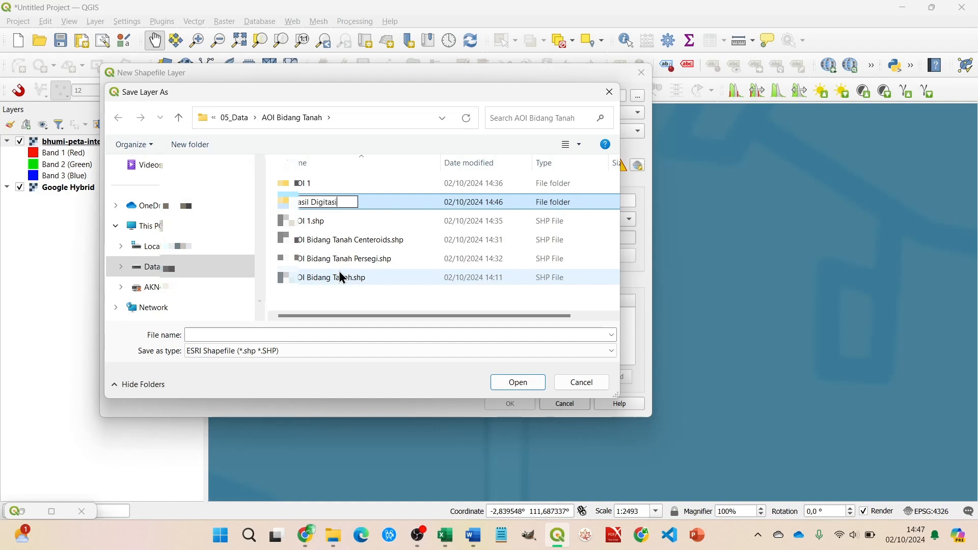
key(Return)
double_click(332, 205)
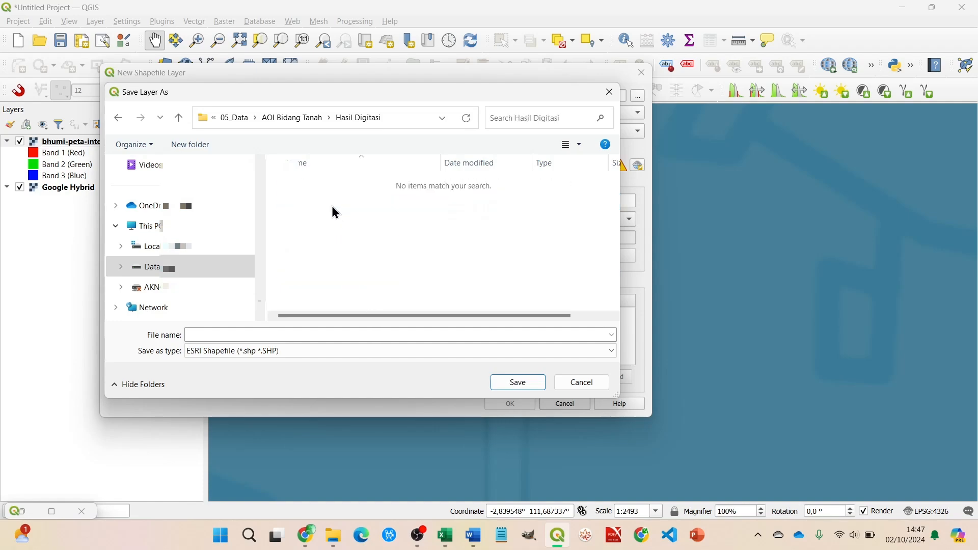
Name the shapefile 1 in the Hasil Digitasi folder, set its geometry type to Polygon, and create the layer.
drag(452, 97, 502, 96)
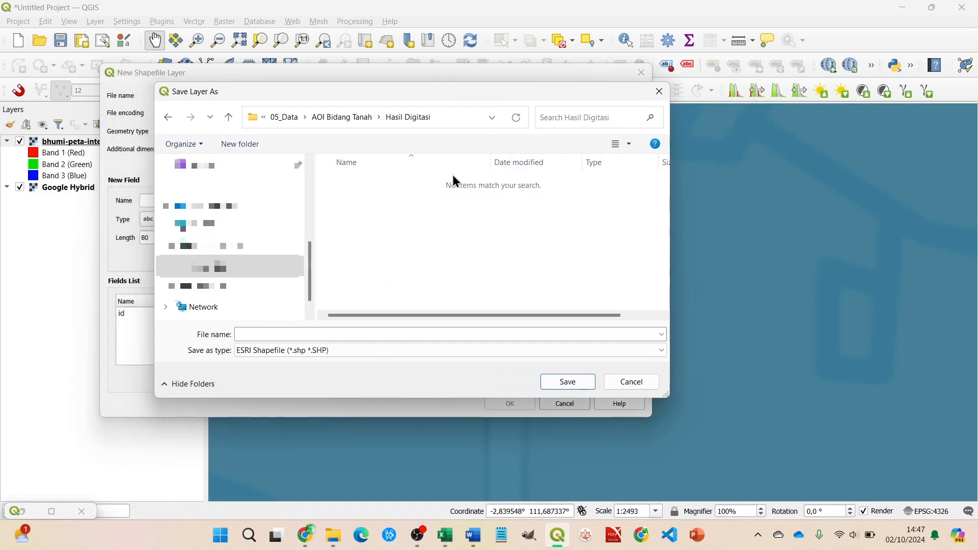
click(279, 336)
text(1)
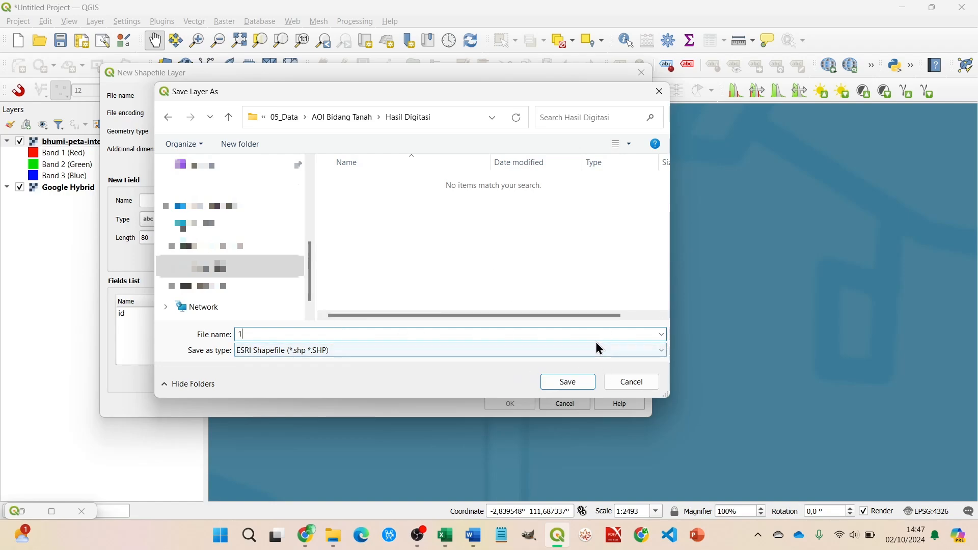
click(579, 386)
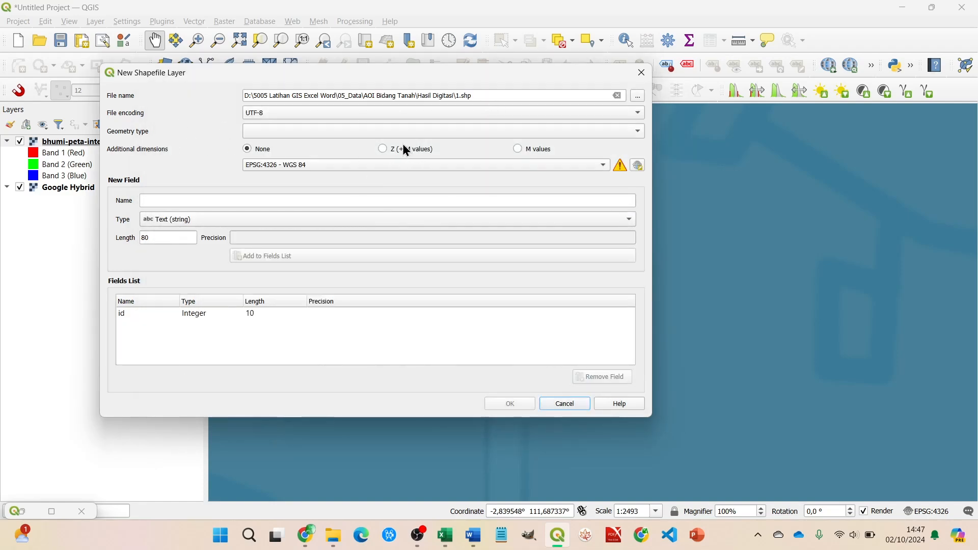
click(365, 131)
click(308, 182)
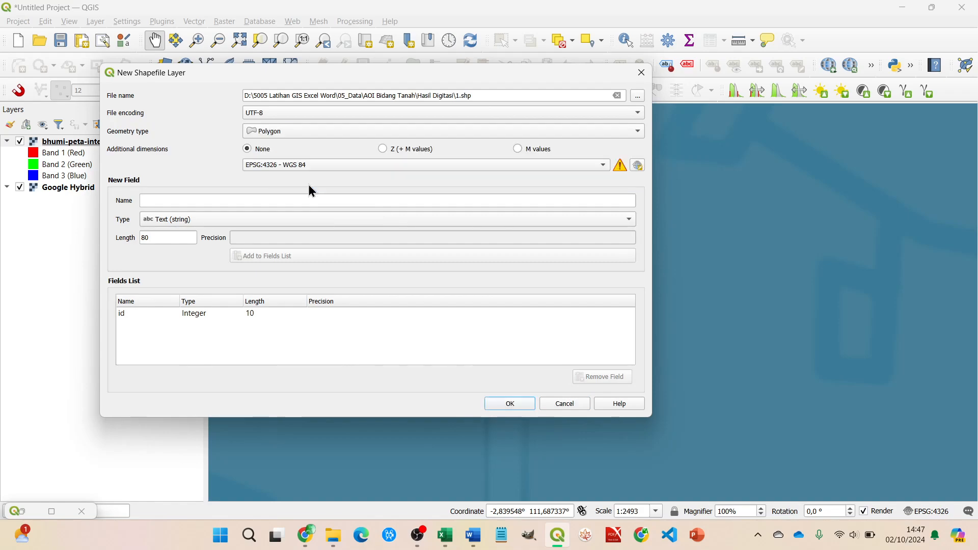
click(524, 407)
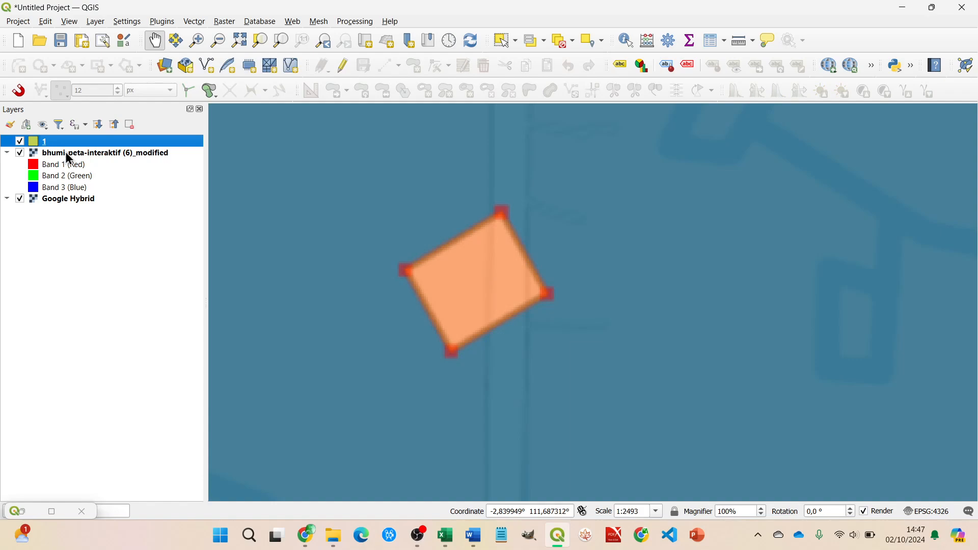
Start editing layer 1 and trace a polygon through the four red-marked corners of the orange parcel.
click(345, 70)
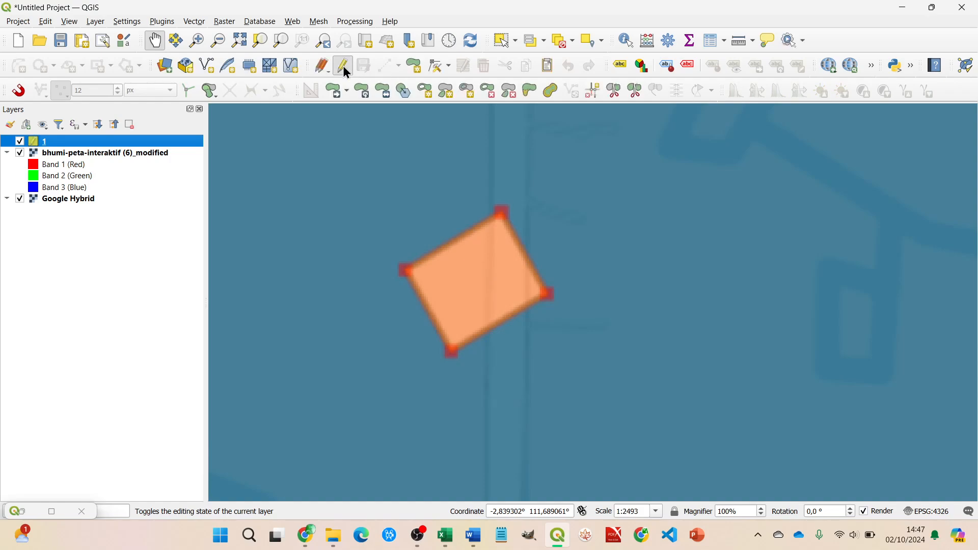
click(416, 67)
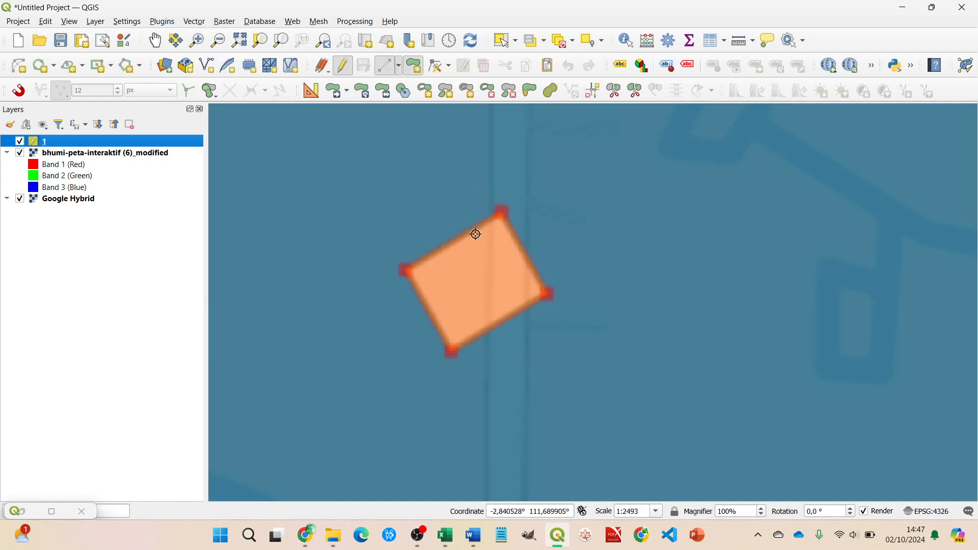
scroll(406, 270, up, 1)
scroll(410, 267, up, 1)
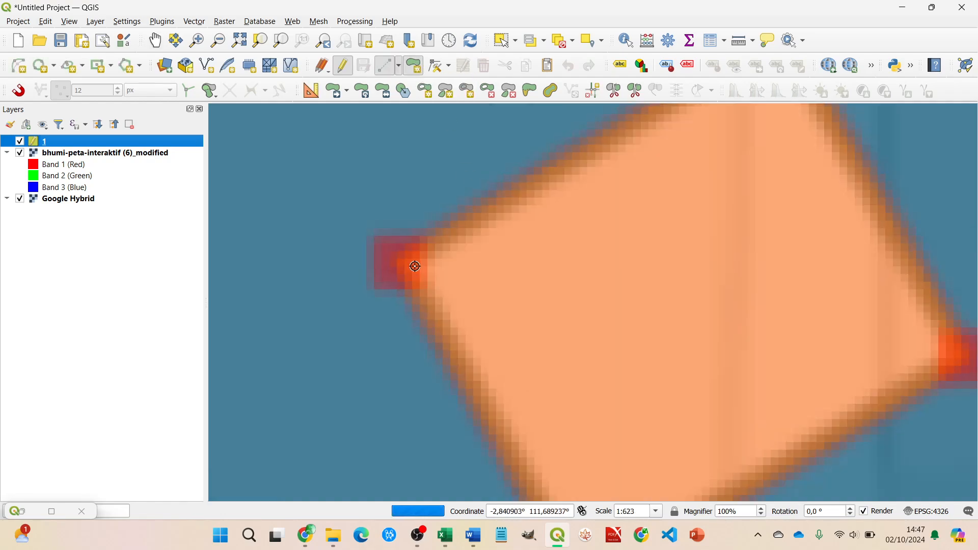
scroll(415, 266, down, 1)
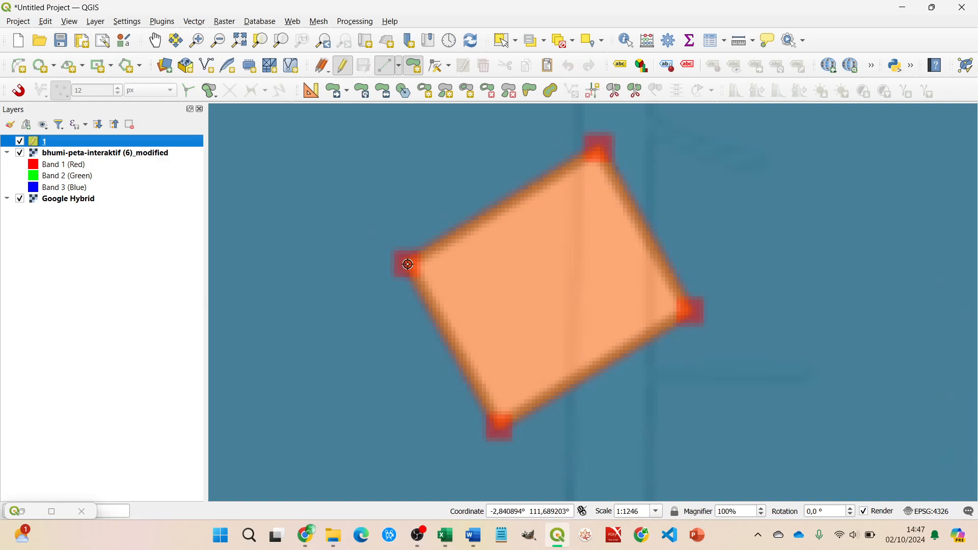
click(408, 265)
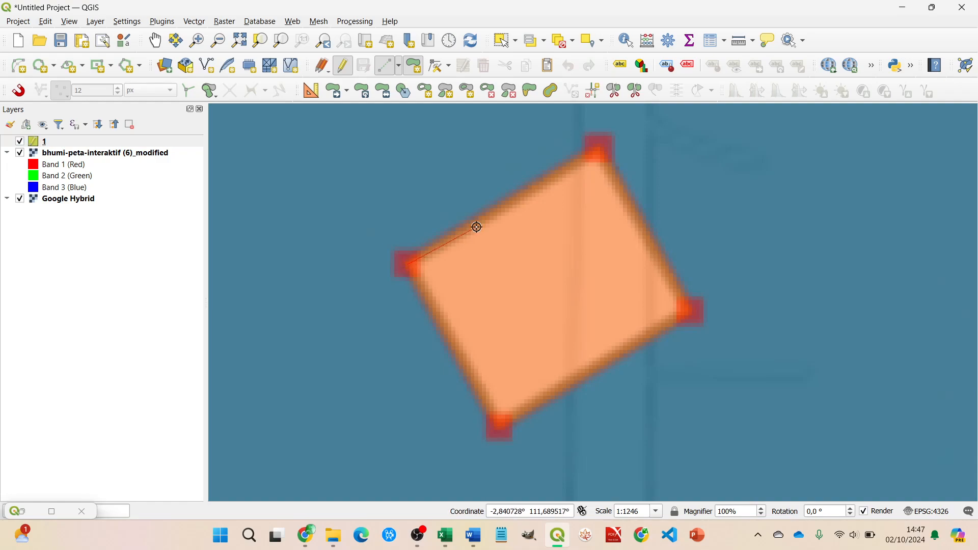
click(599, 151)
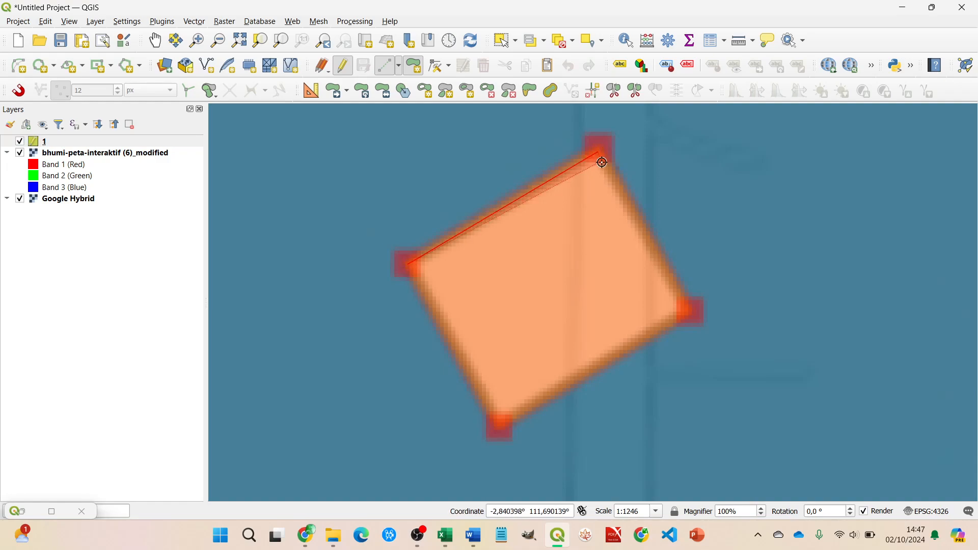
click(687, 311)
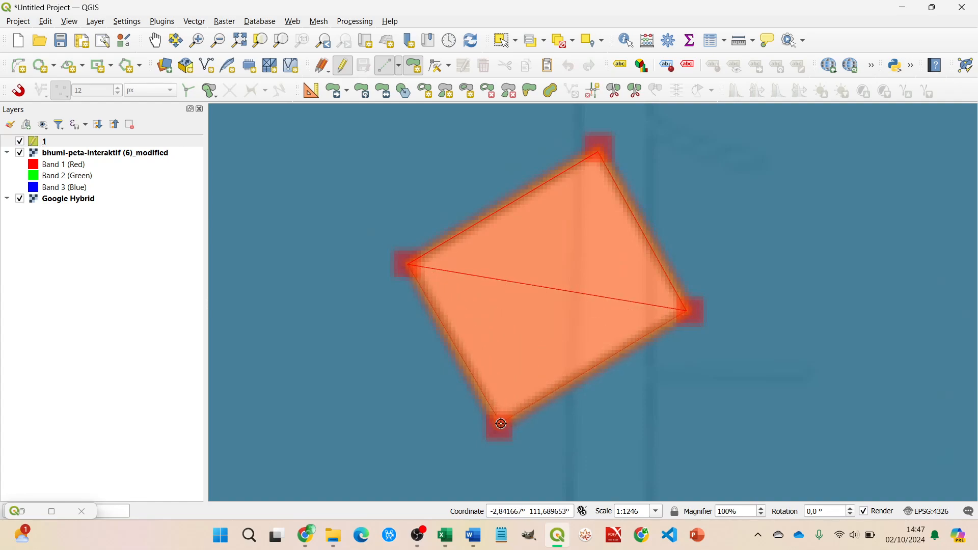
click(500, 423)
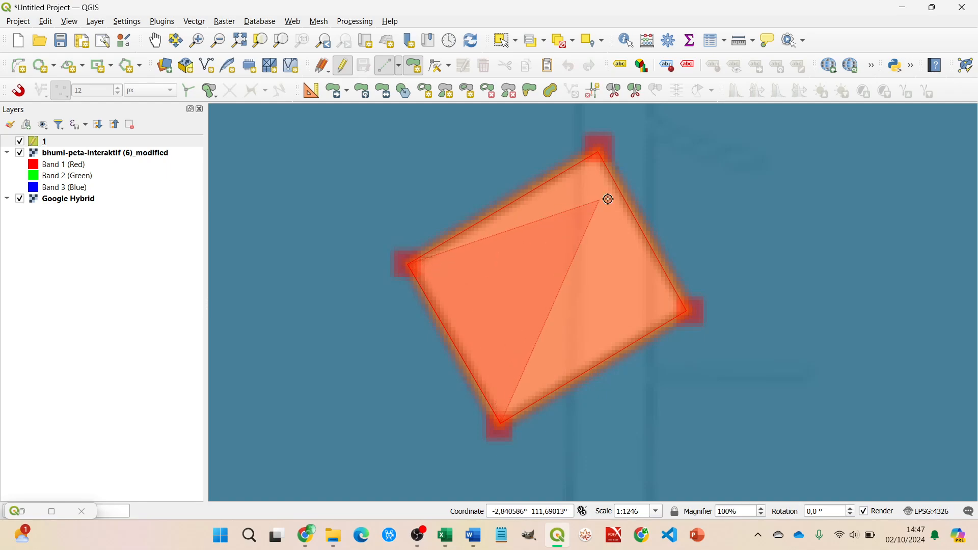
Finish the parcel polygon with id 1, then stop editing layer 1 and save its changes.
right_click(531, 288)
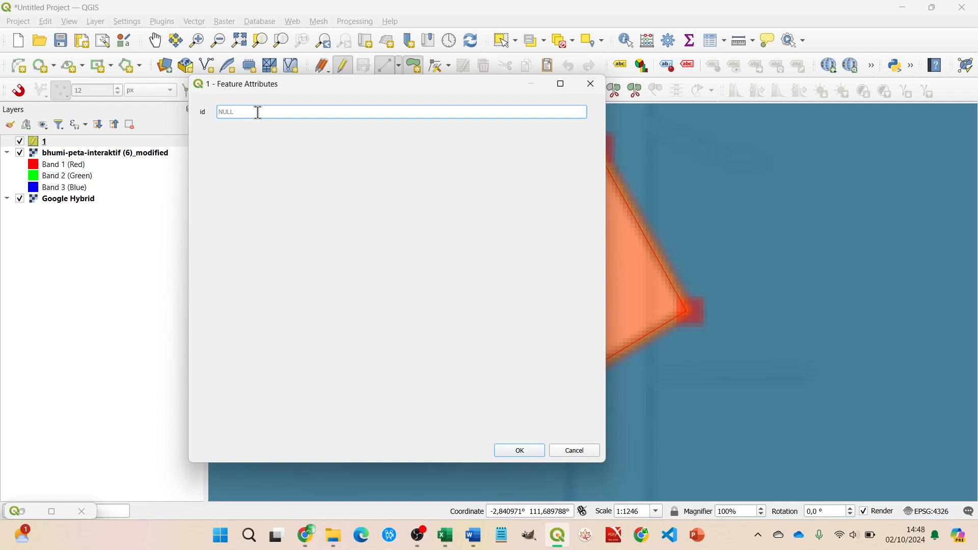
text(1)
click(522, 452)
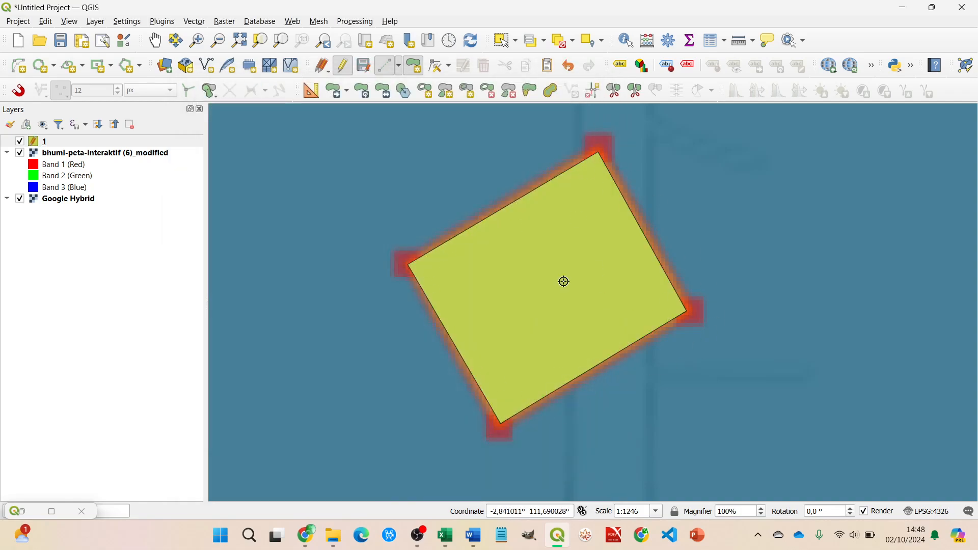
click(344, 69)
click(458, 277)
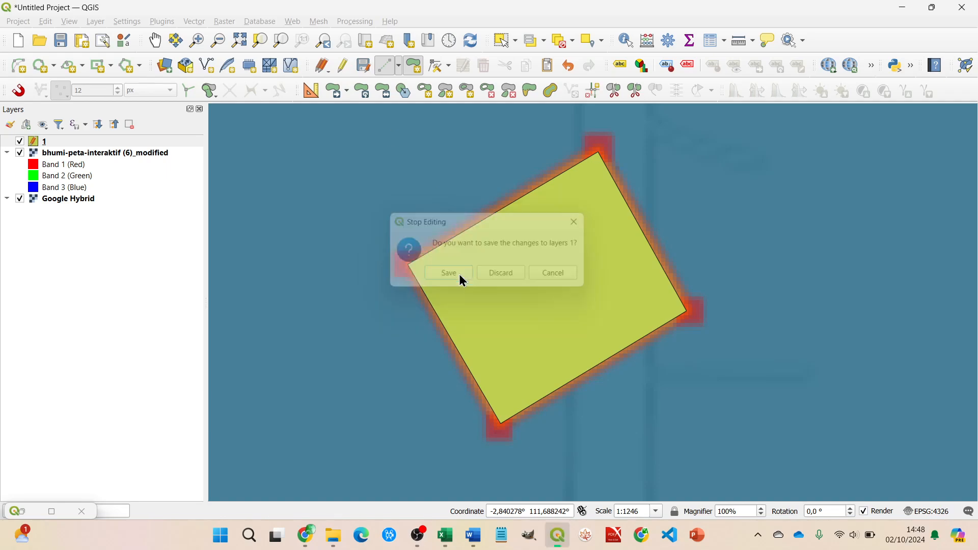
Open the attribute table of layer 1 and move its window fully into view.
click(45, 141)
click(59, 153)
click(49, 142)
click(705, 41)
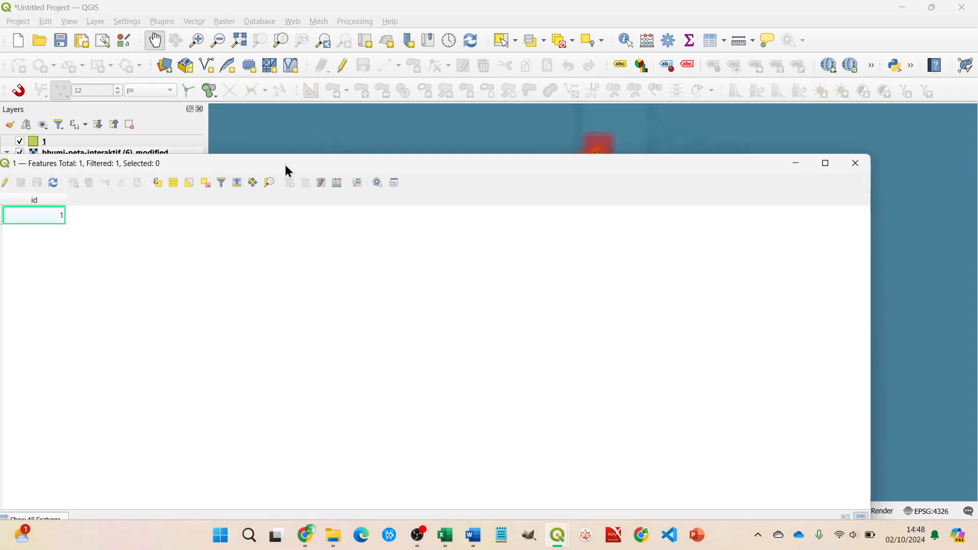
drag(283, 169, 389, 120)
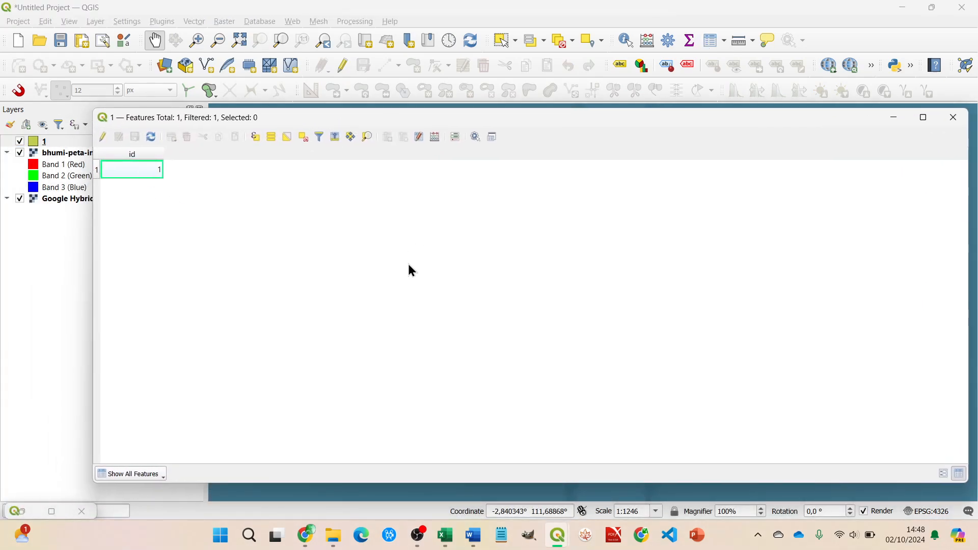
Switch to the BHUMI map in Chrome, show the orange parcel's information, and place the resized QGIS attribute table beside it.
click(305, 535)
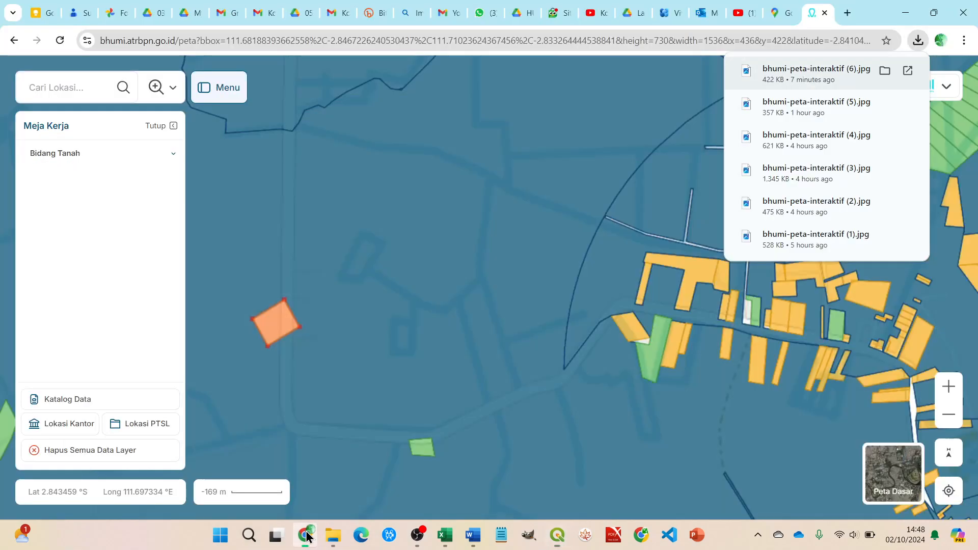
click(273, 322)
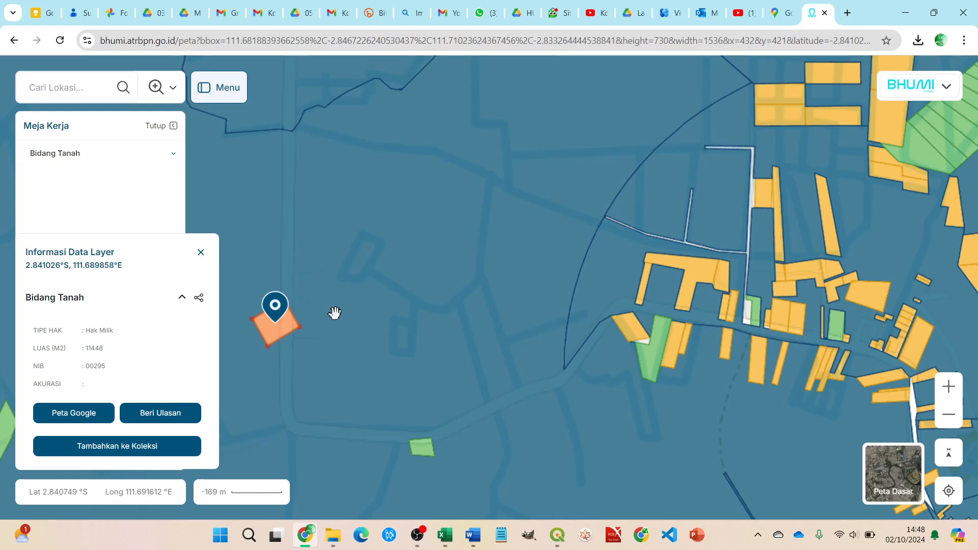
key(alt+Tab)
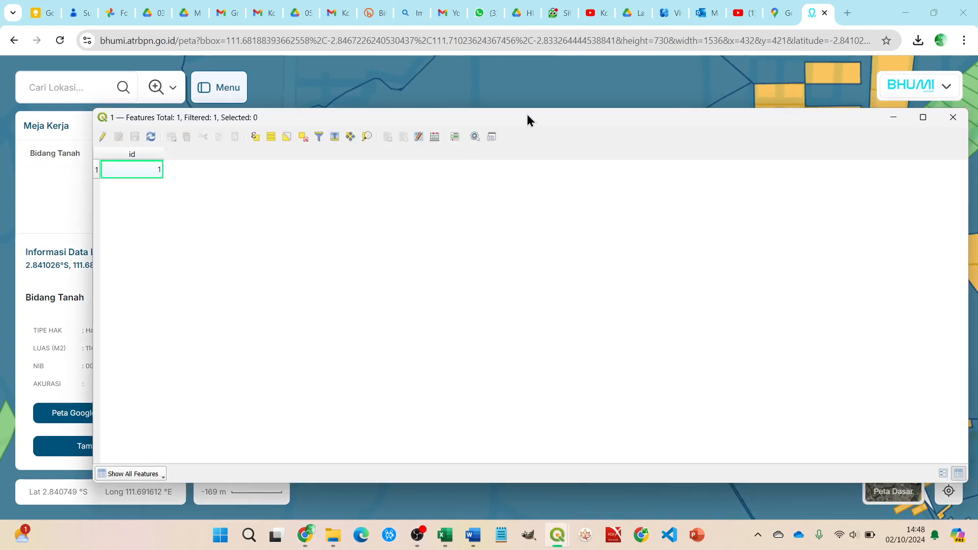
drag(313, 121, 344, 127)
drag(970, 183, 660, 173)
drag(515, 119, 681, 128)
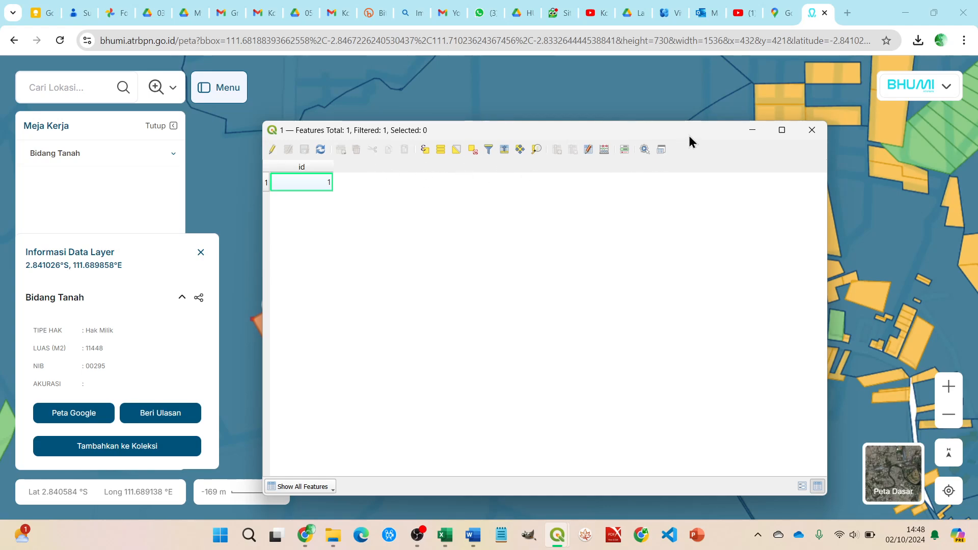
drag(688, 136, 688, 169)
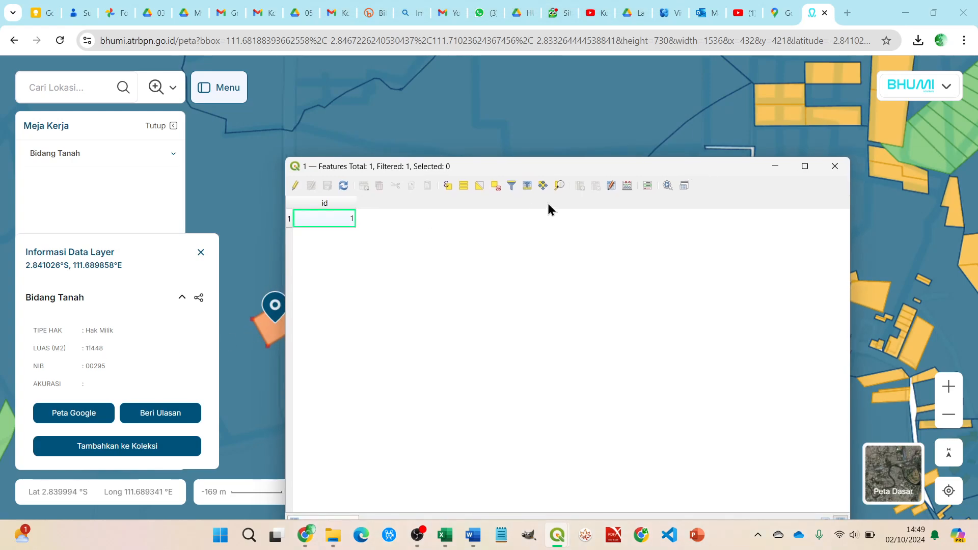
Add a text field named Tipe Hak with length 10 to layer 1 using the Field Calculator expression 'Hak Milik'.
click(627, 185)
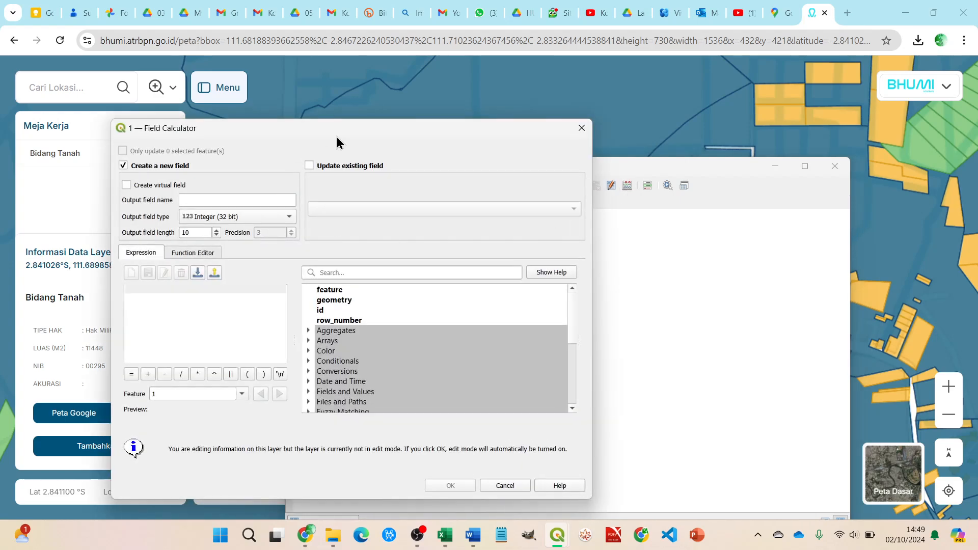
drag(337, 126, 657, 130)
click(514, 206)
text(Tipe Hak)
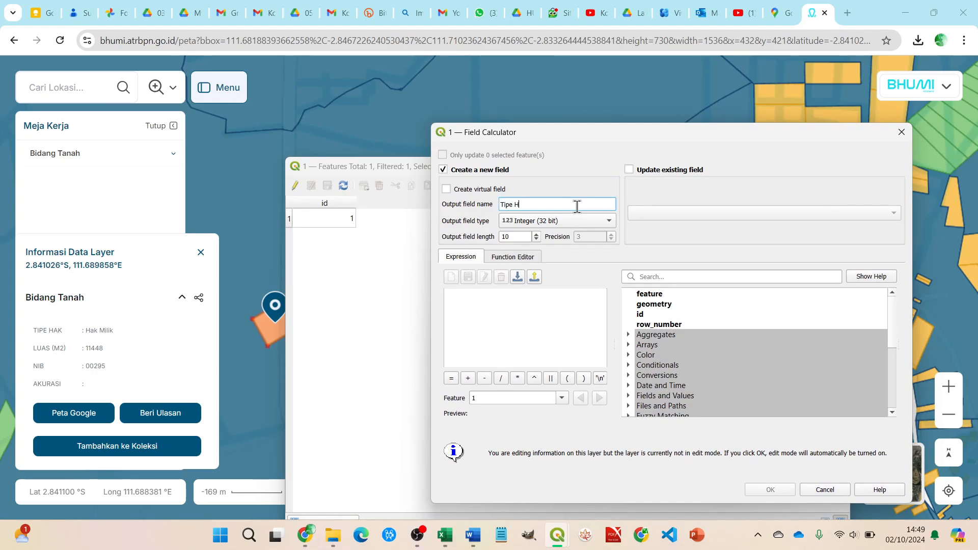
click(539, 221)
click(549, 259)
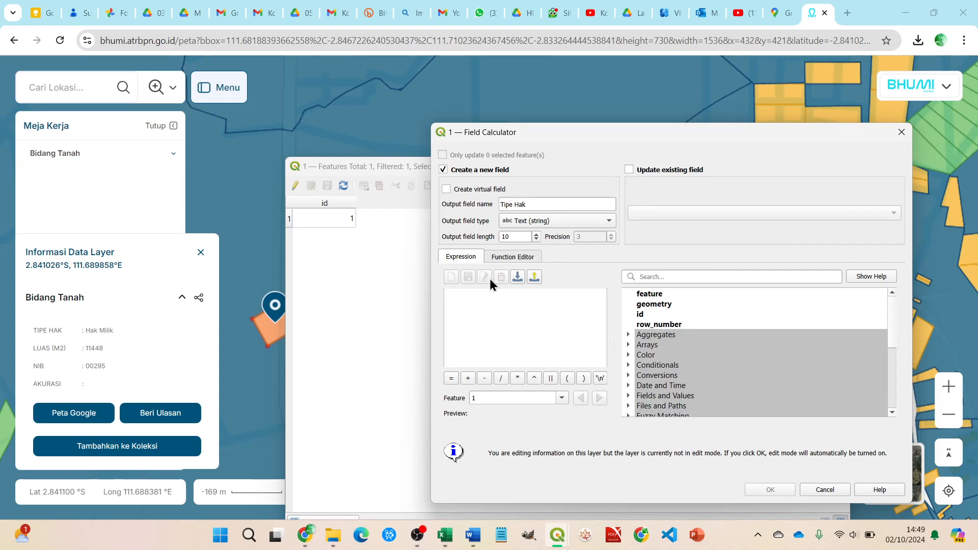
click(471, 299)
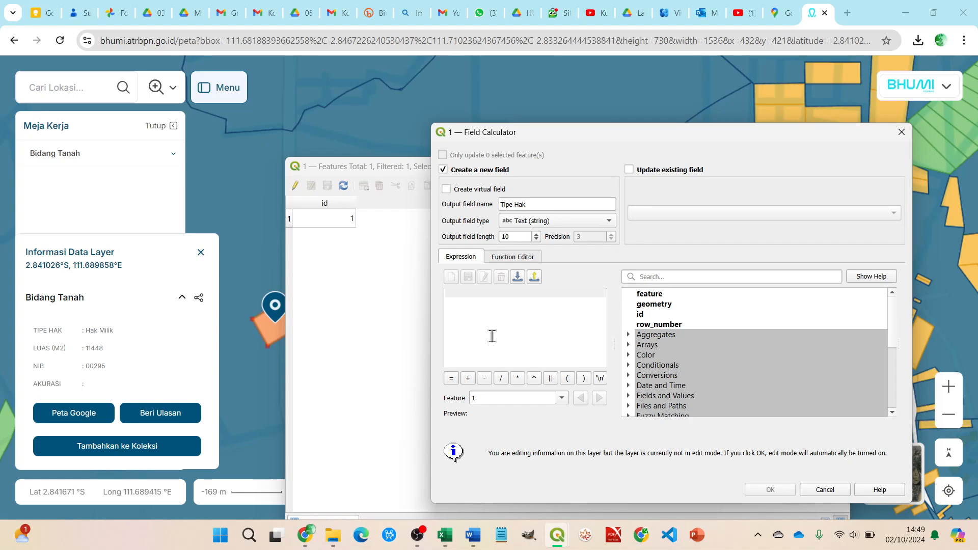
text(')
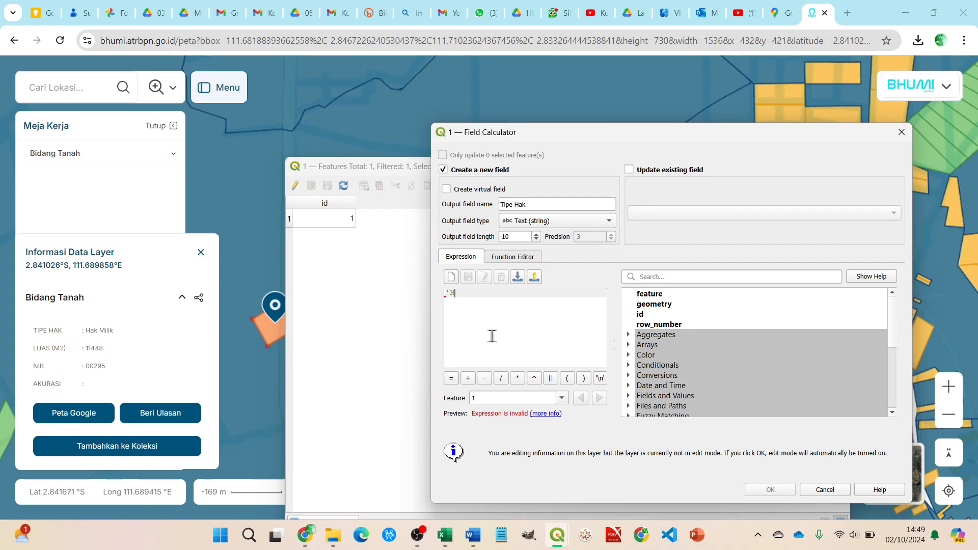
text(Hak Milik')
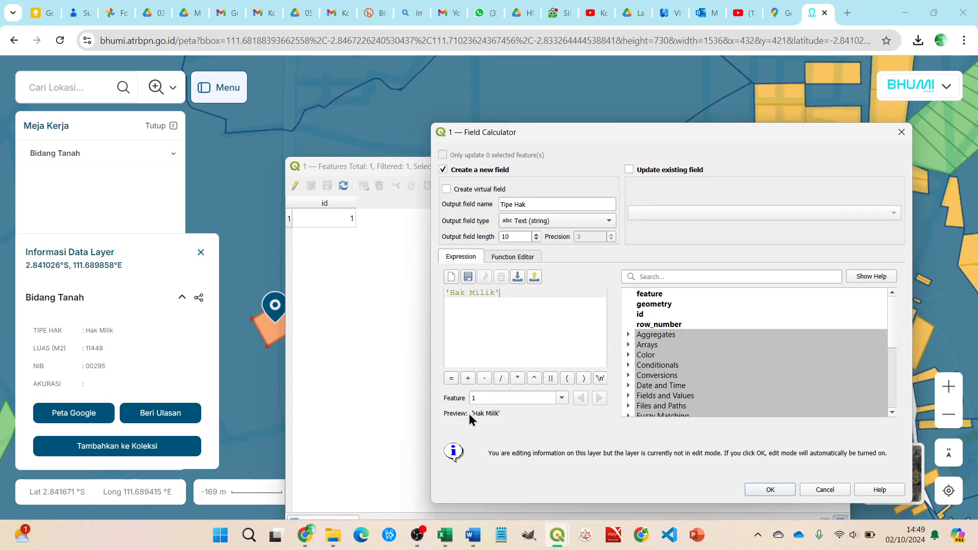
key(BackSpace)
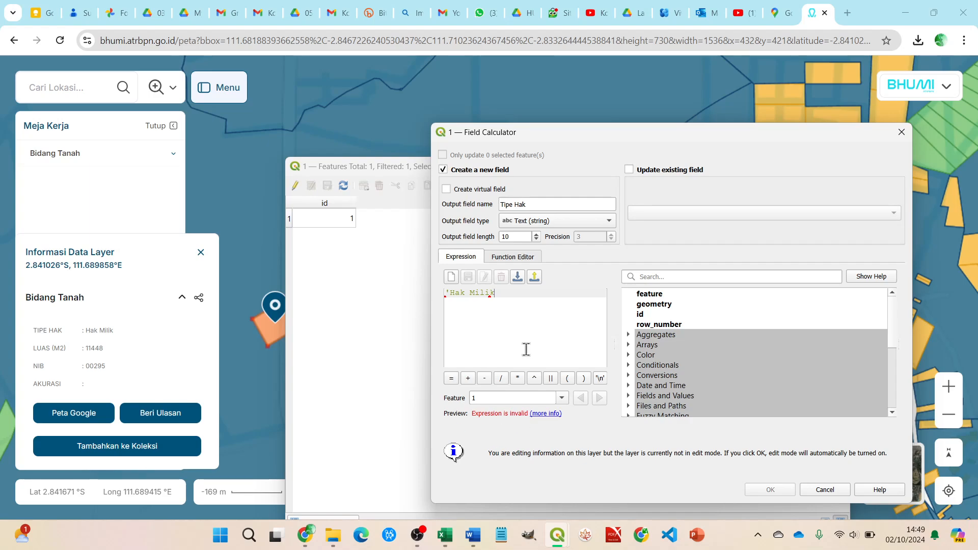
text(')
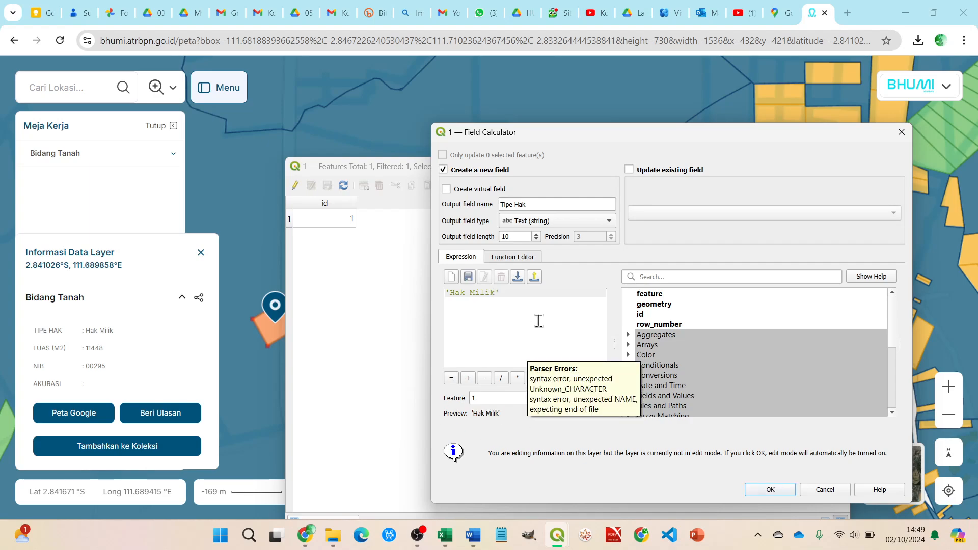
click(783, 490)
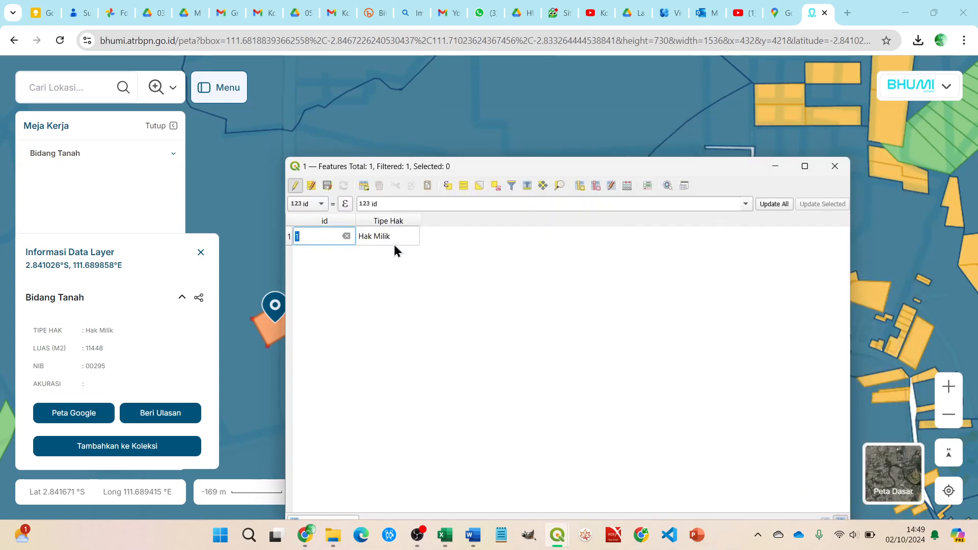
Add a 32-bit integer field named Luas with length 10 to layer 1, filled with the value 11448.
click(627, 186)
click(534, 206)
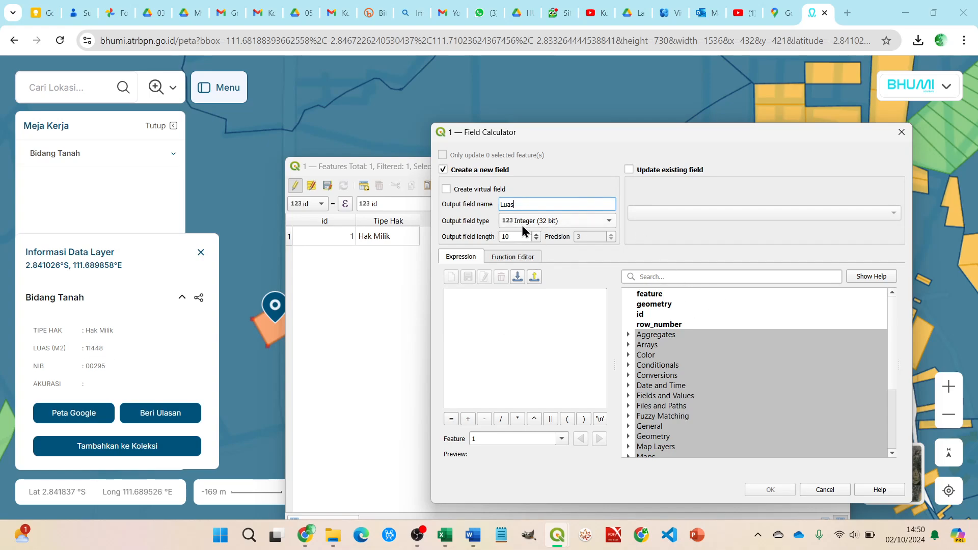
click(474, 300)
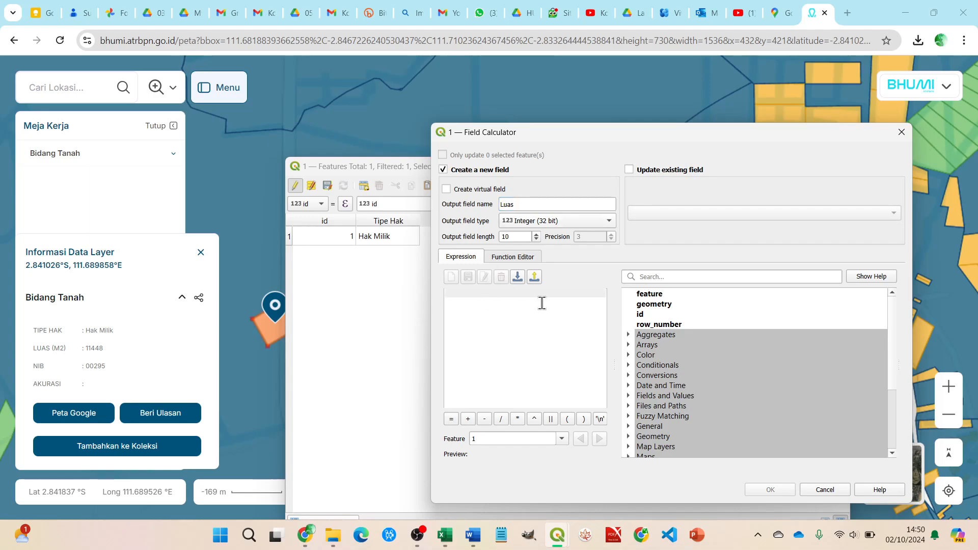
text(11)
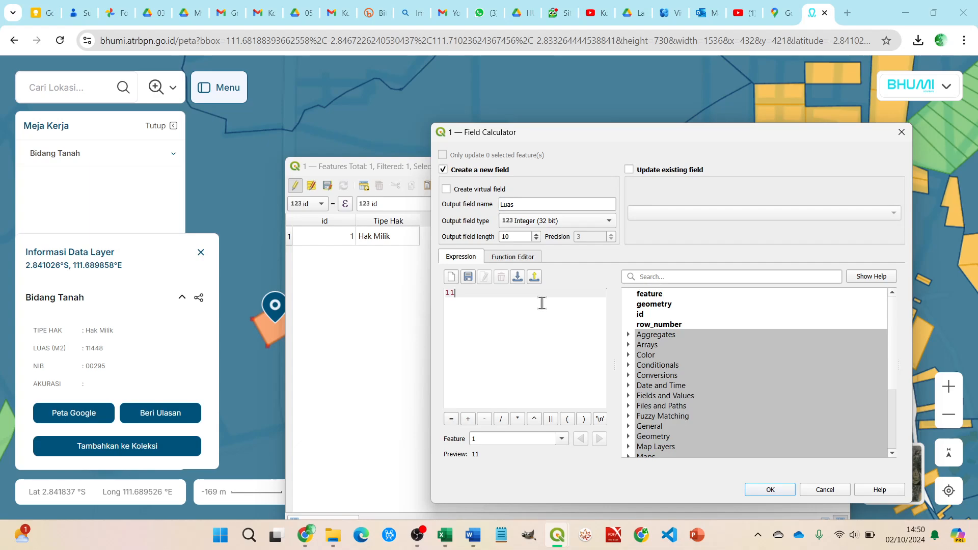
text(448)
click(781, 490)
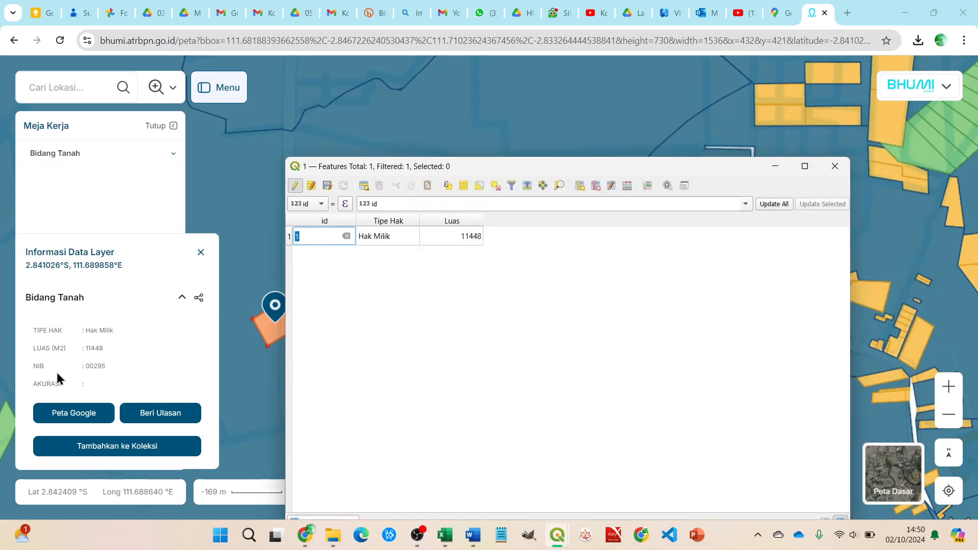
Add a text field named NIB with length 10 to layer 1 using the Field Calculator expression '00295'.
click(628, 185)
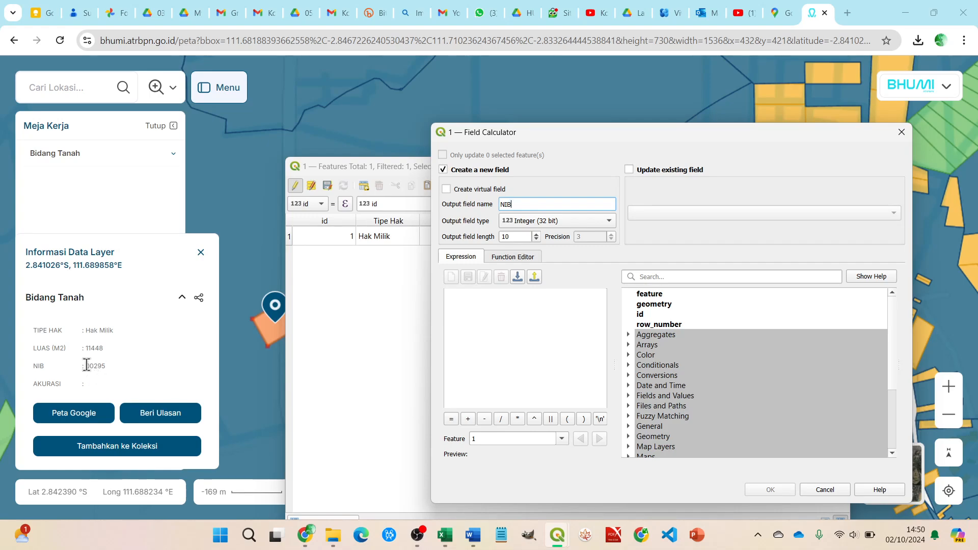
click(528, 223)
click(541, 258)
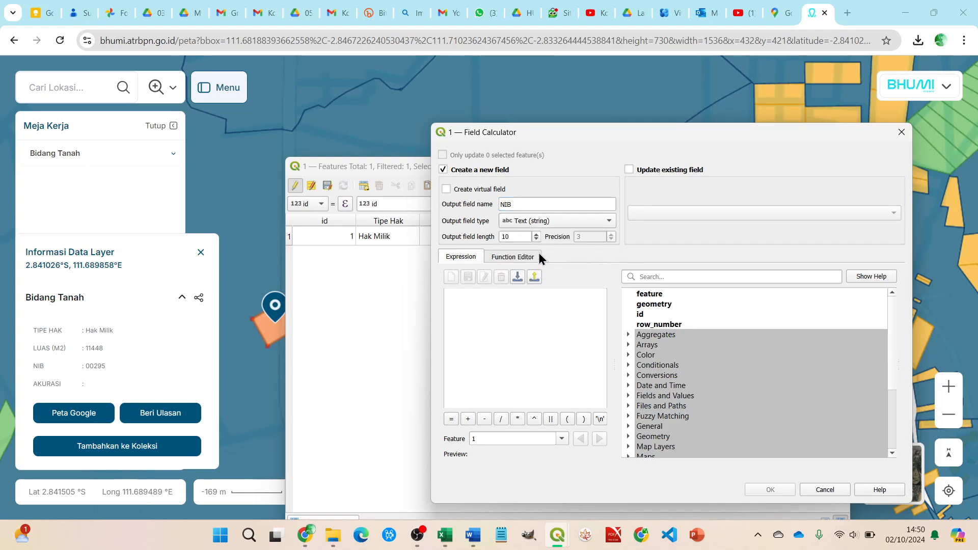
click(483, 301)
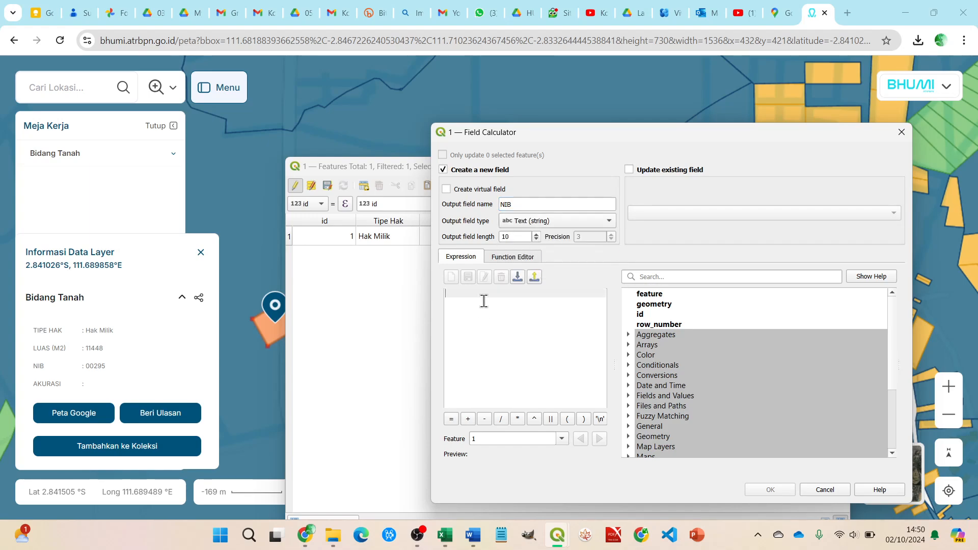
text('00)
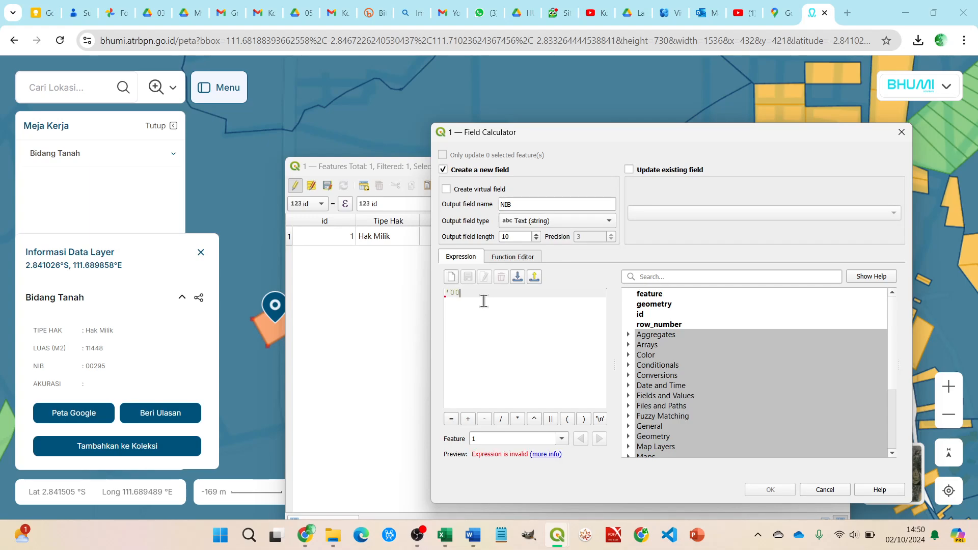
text(295')
click(778, 490)
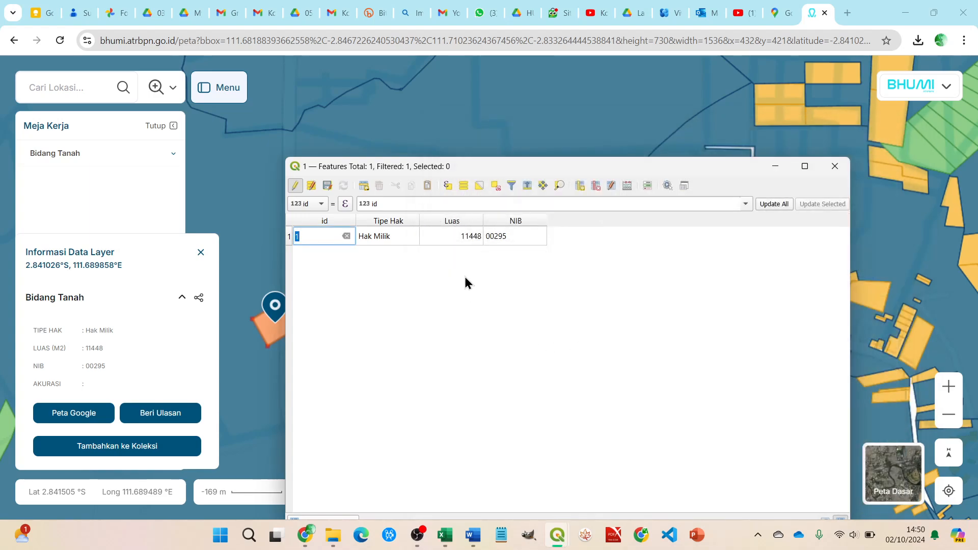
Stop editing layer 1, saving its changes, and close its attribute table.
click(295, 184)
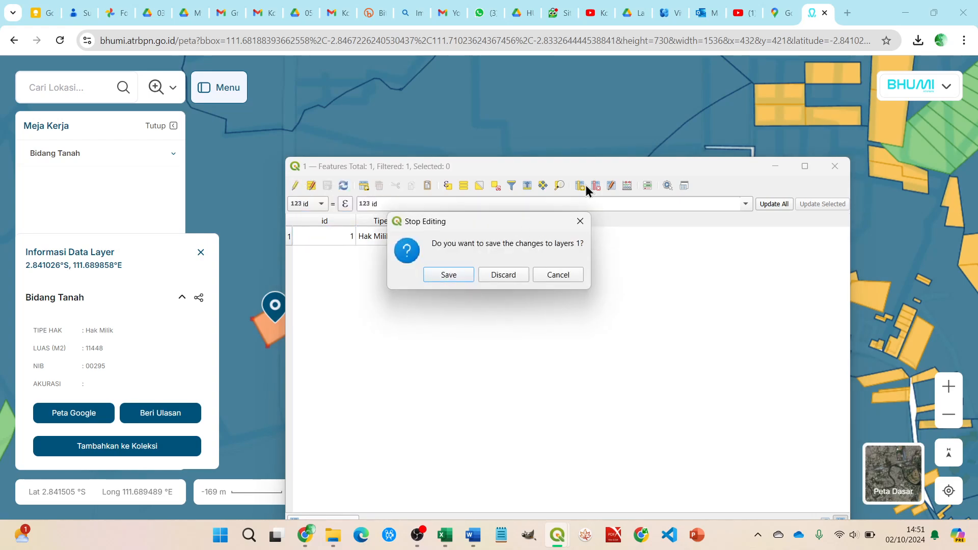
click(461, 276)
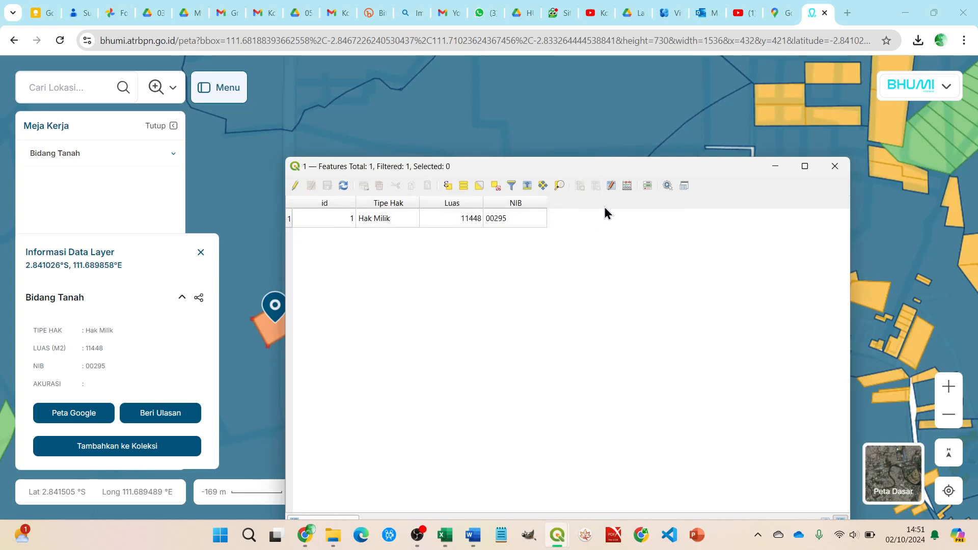
drag(610, 173, 610, 128)
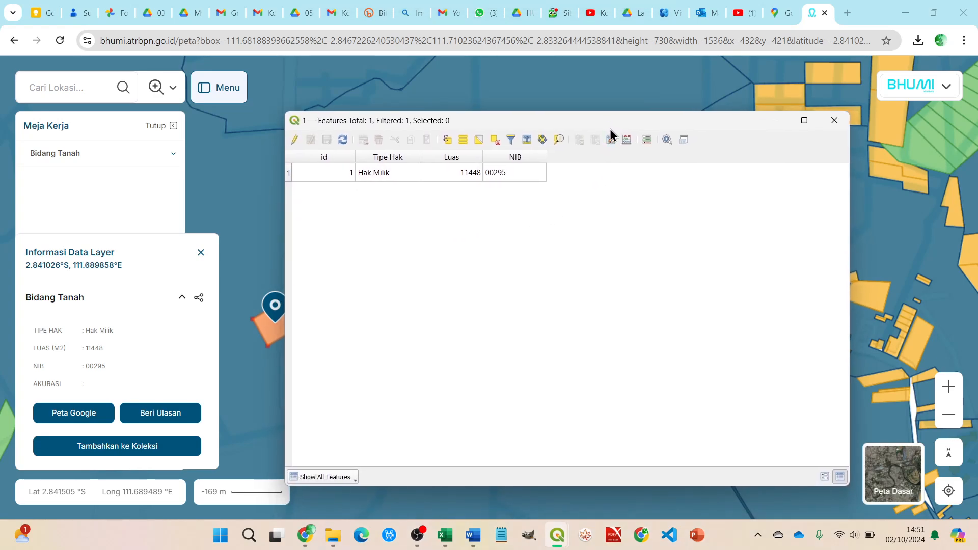
mouse_move(558, 535)
drag(614, 125, 595, 134)
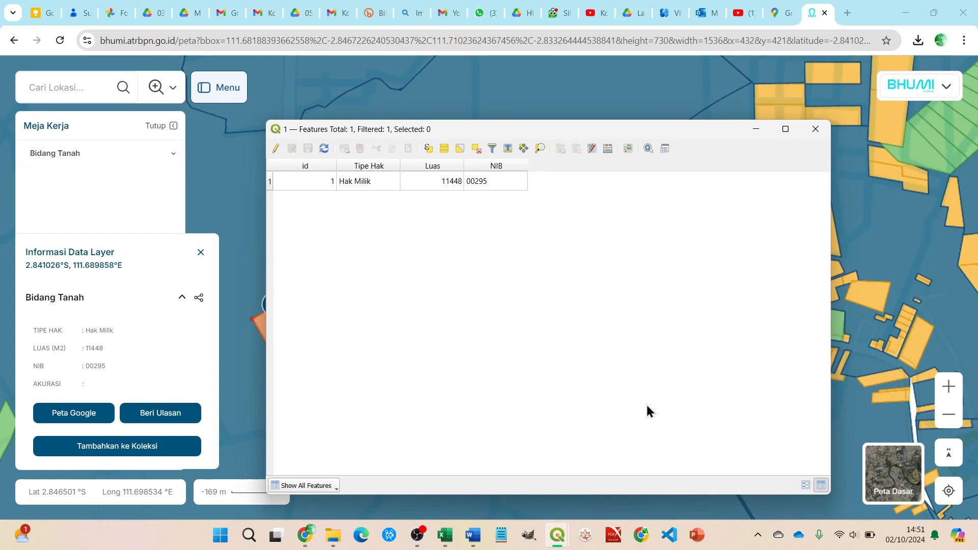
mouse_move(531, 135)
mouse_down()
mouse_move(640, 142)
mouse_move(609, 150)
mouse_up()
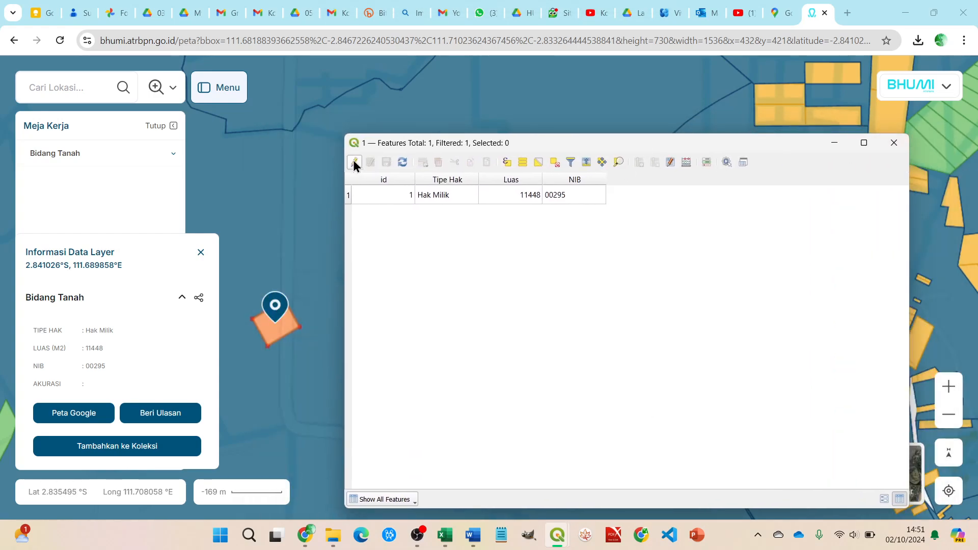
click(894, 143)
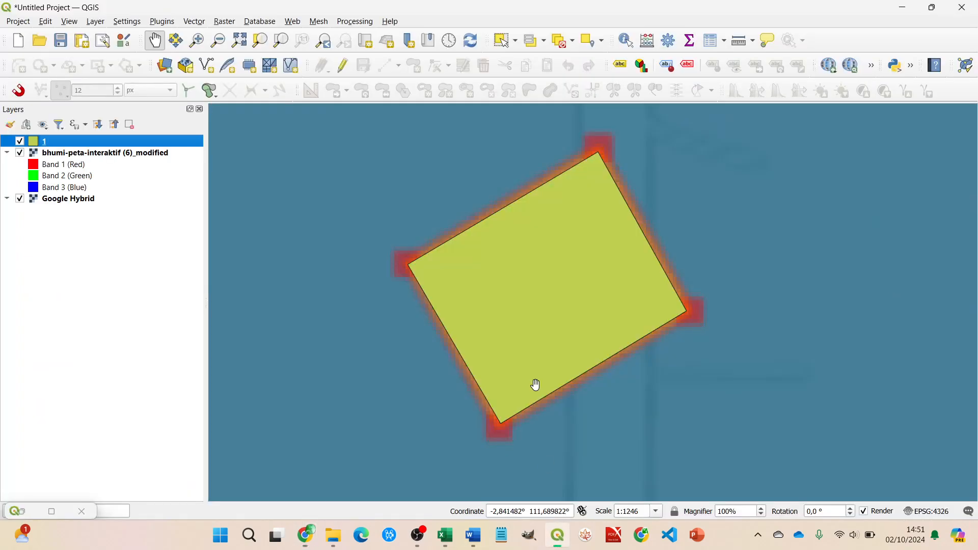
Switch to the main QGIS window and check the parcel polygon's attributes with the Identify Features tool, closing the results when done.
click(557, 535)
scroll(469, 258, down, 2)
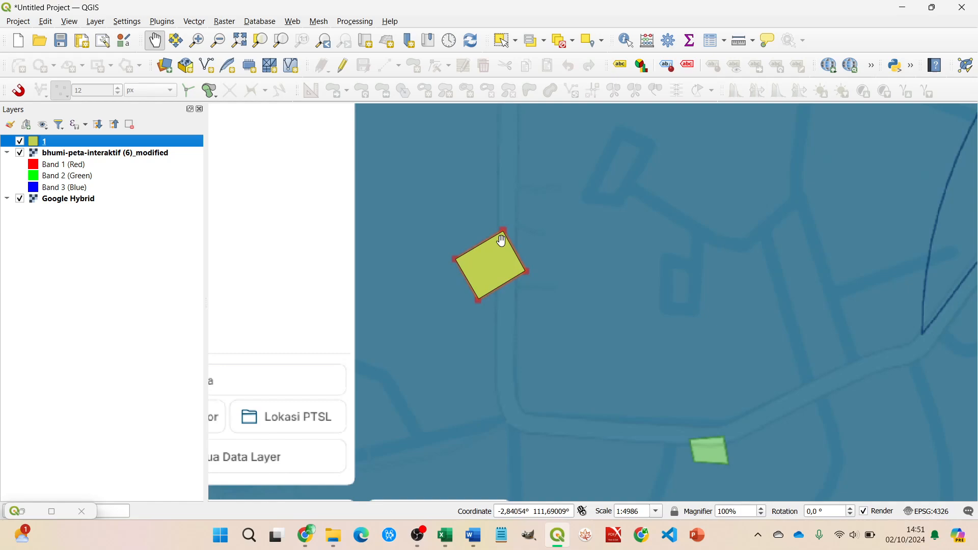
scroll(483, 266, up, 1)
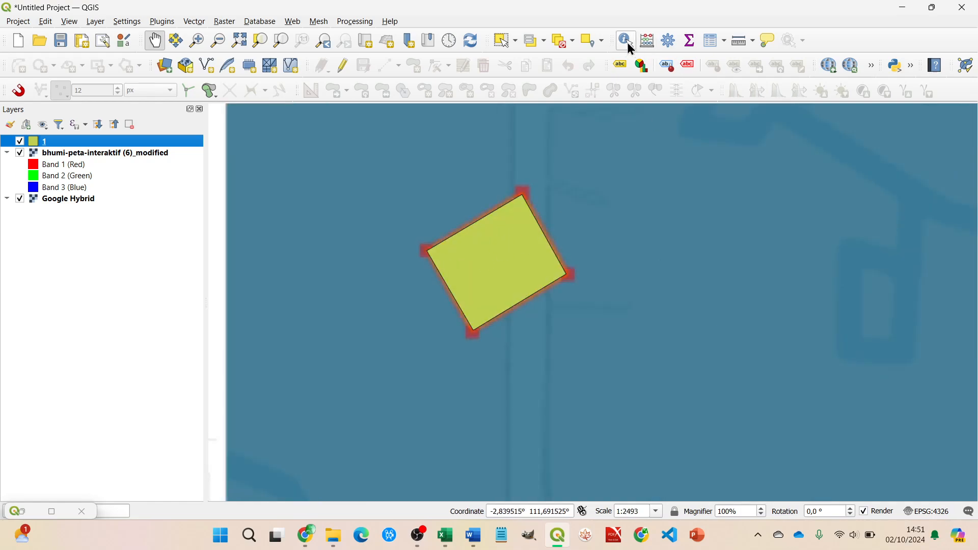
click(630, 45)
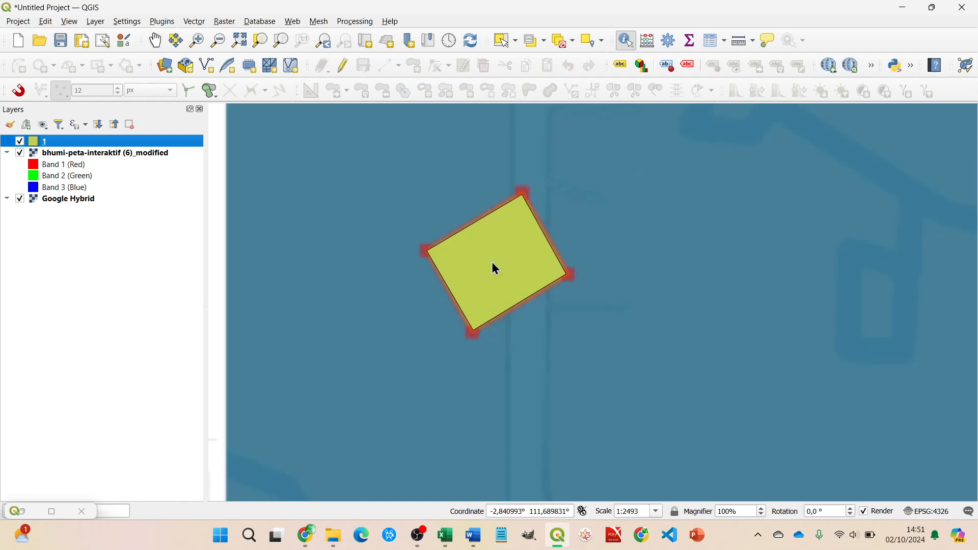
click(490, 280)
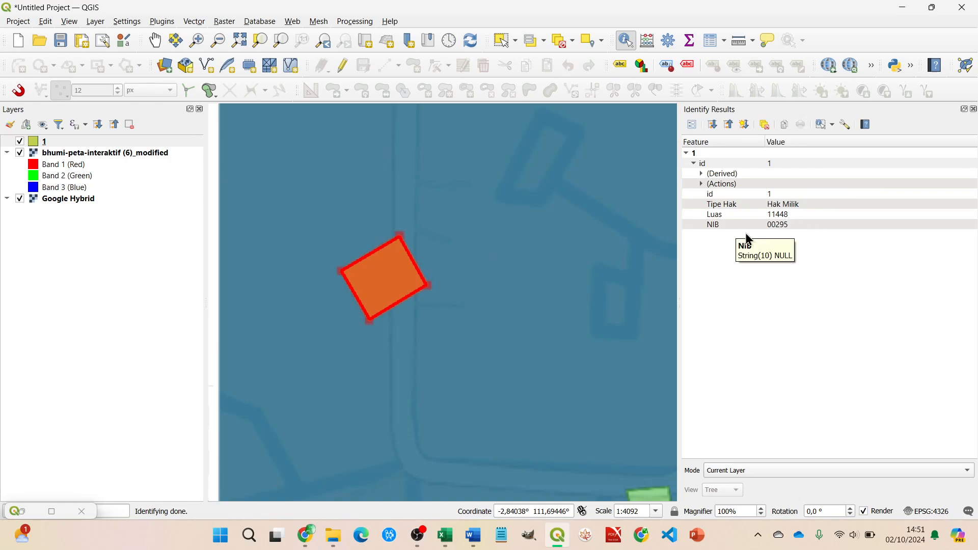
click(973, 109)
Collapse the band list of bhumi-peta-interaktif (6)_modified and, with layer 1 selected, switch to the Pan Map tool.
scroll(502, 273, down, 2)
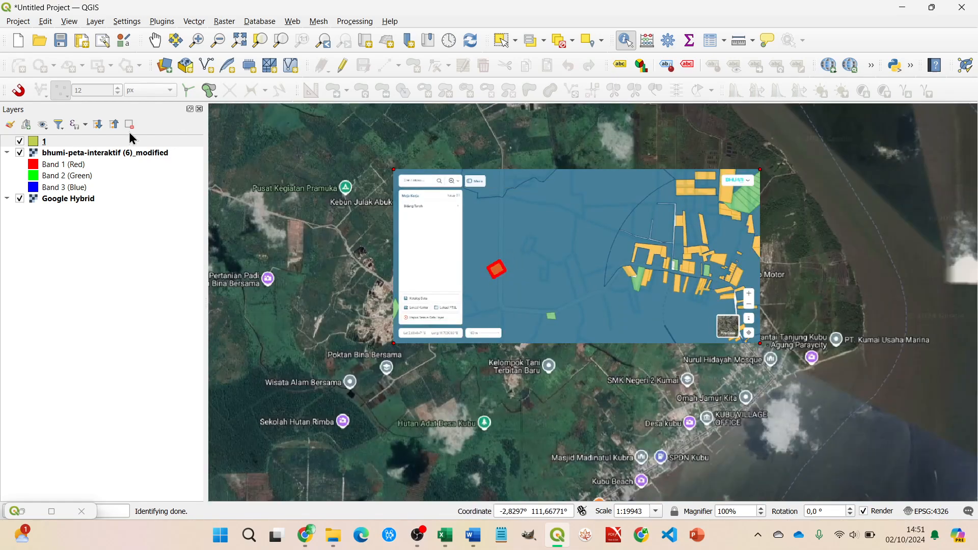
click(6, 152)
click(45, 141)
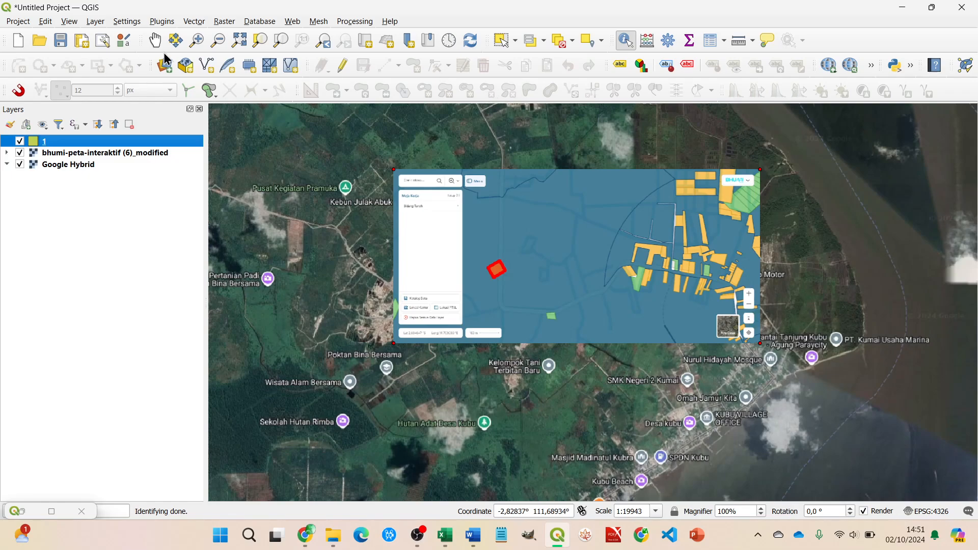
click(156, 40)
scroll(470, 240, up, 1)
drag(600, 273, 524, 310)
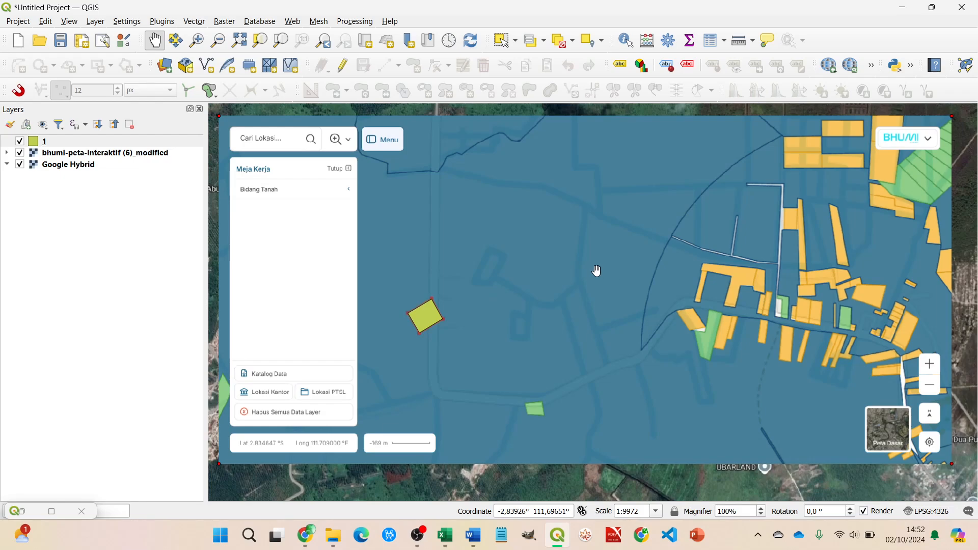
scroll(587, 270, down, 1)
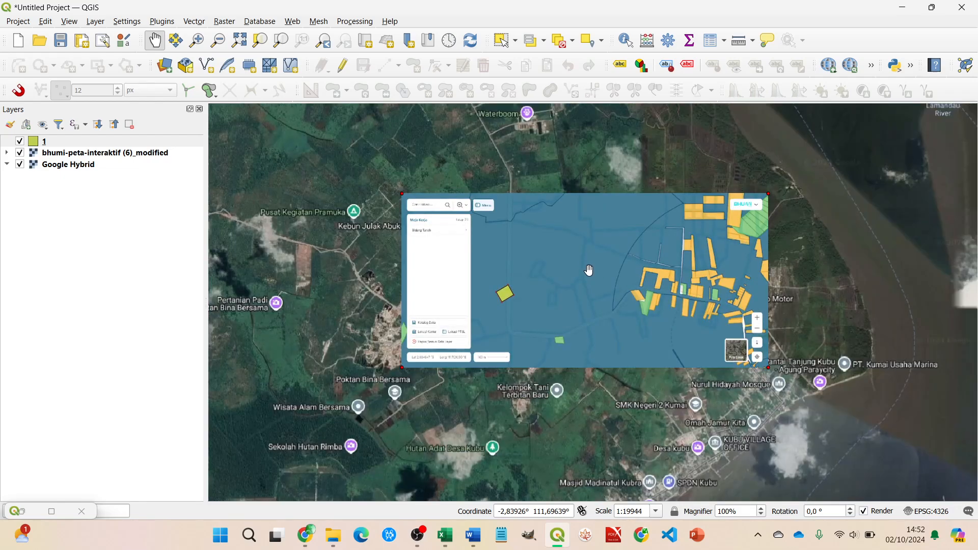
scroll(573, 295, up, 1)
drag(566, 284, 515, 323)
scroll(514, 323, down, 1)
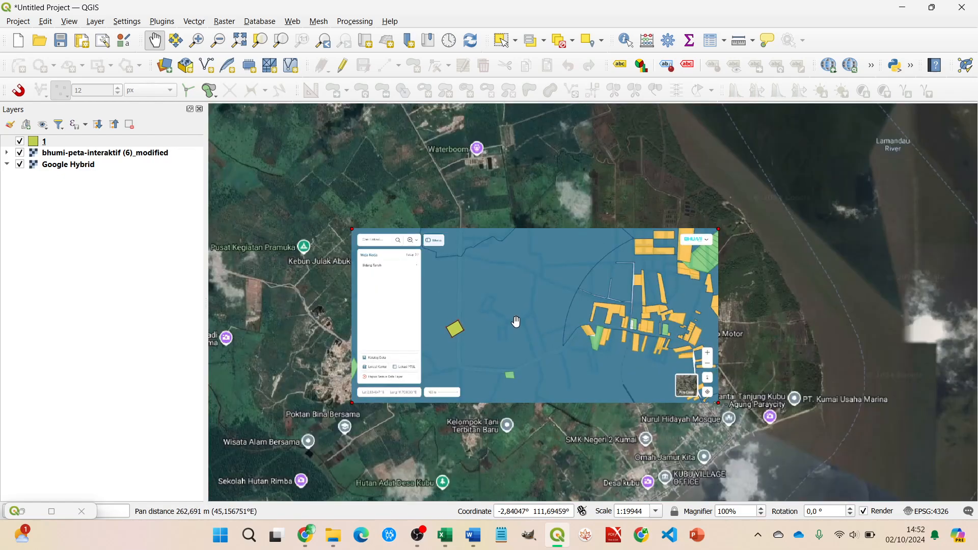
scroll(516, 322, up, 1)
drag(491, 353, 525, 338)
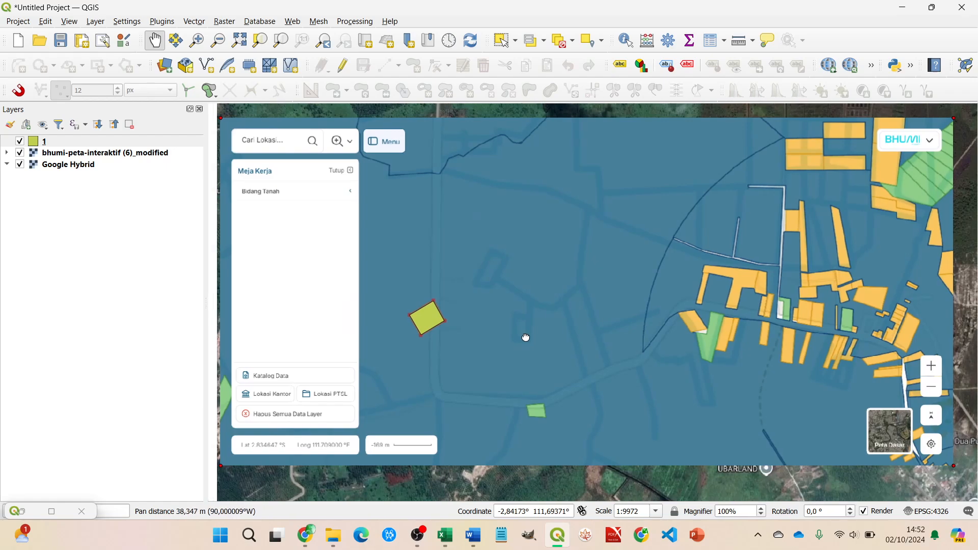